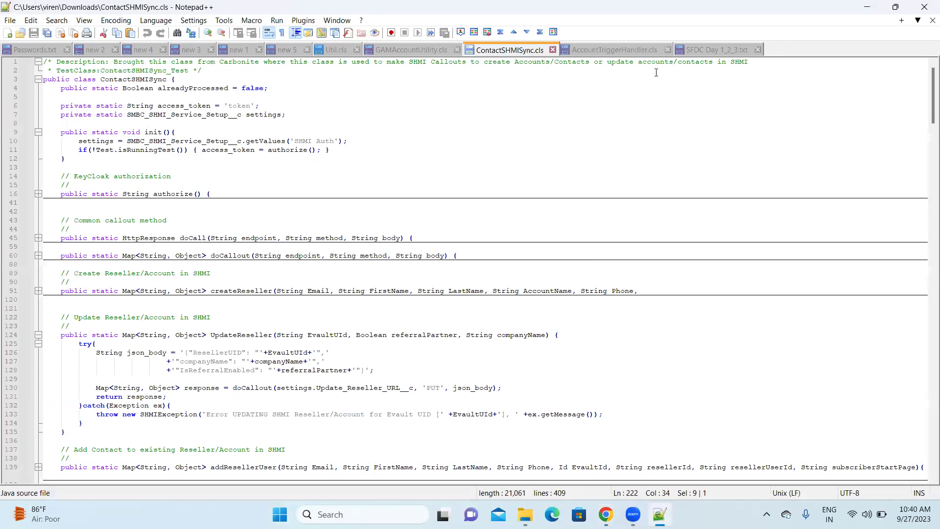
Review the course notes in SFDC Day 1_2_3.txt, from the D1 section through item 8 on designing list views.
click(697, 51)
scroll(325, 171, up, 20)
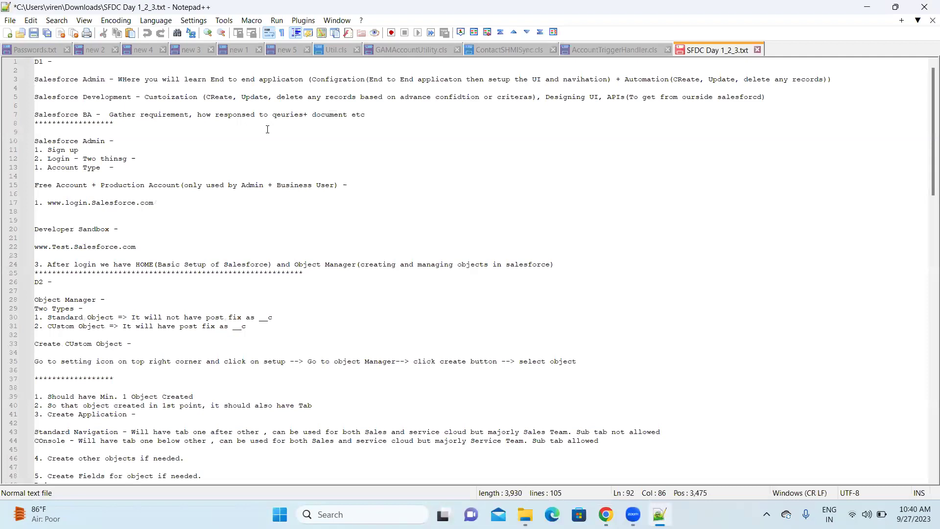
scroll(335, 212, down, 4)
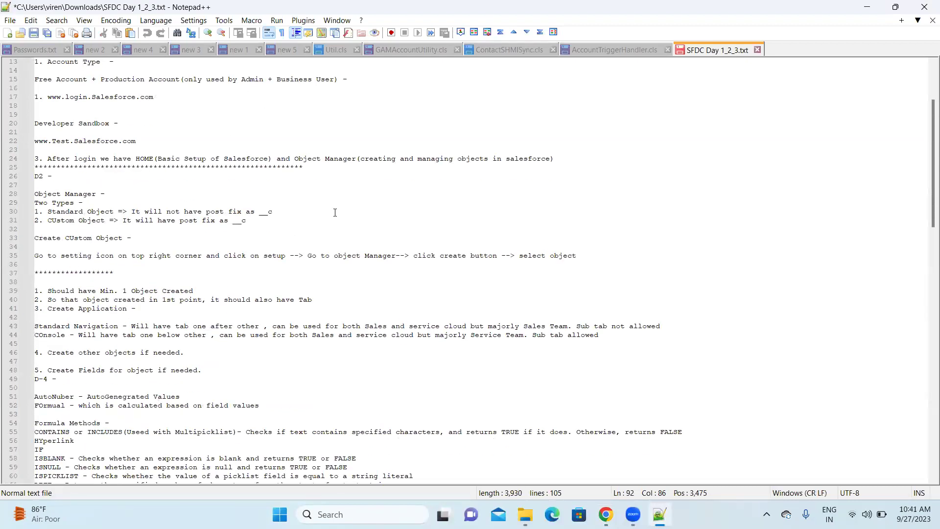
scroll(335, 212, down, 6)
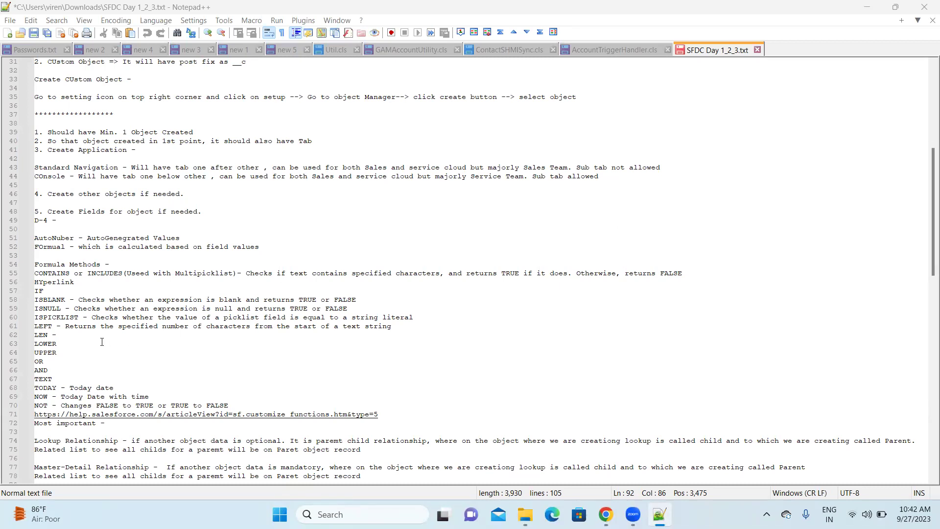
scroll(102, 342, down, 3)
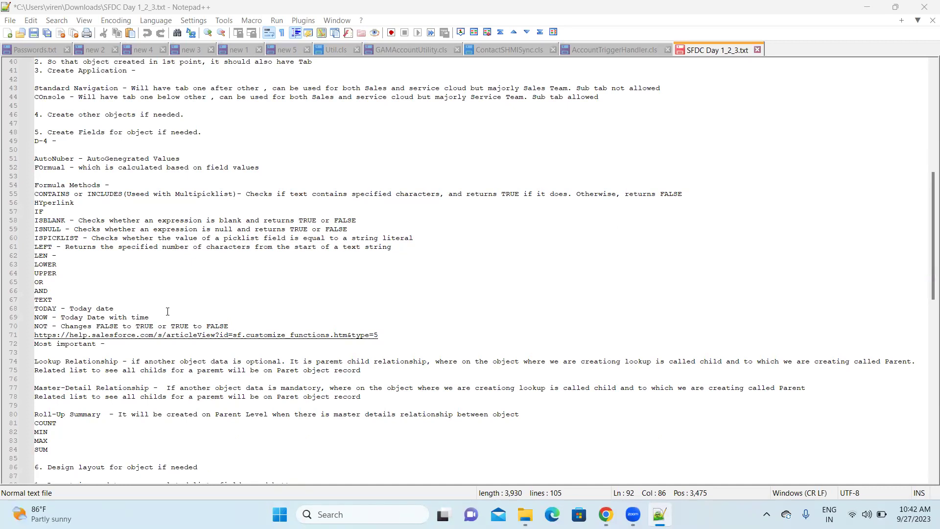
drag(230, 326, 33, 194)
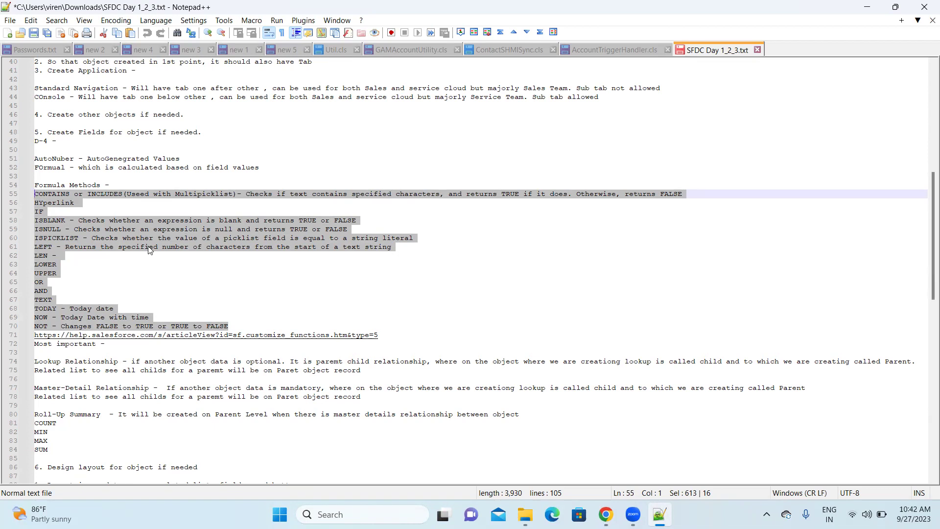
scroll(149, 250, down, 7)
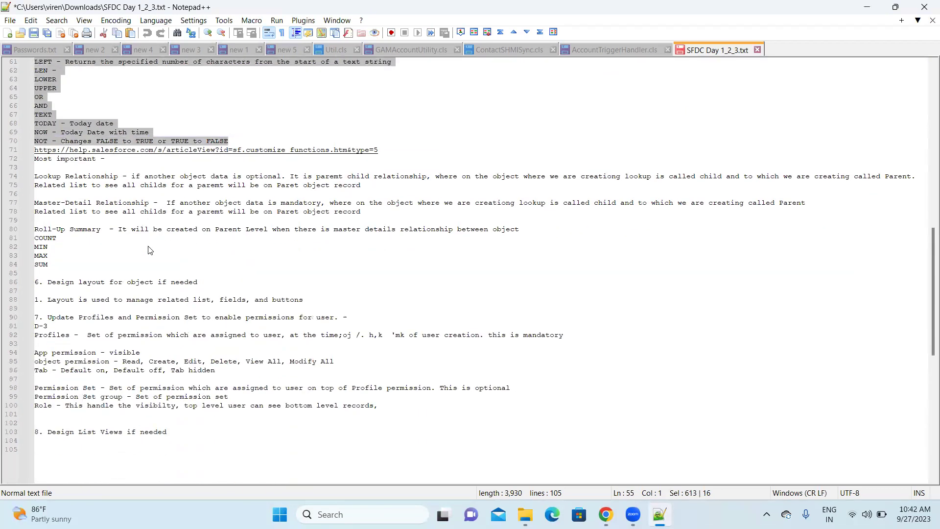
scroll(150, 249, down, 2)
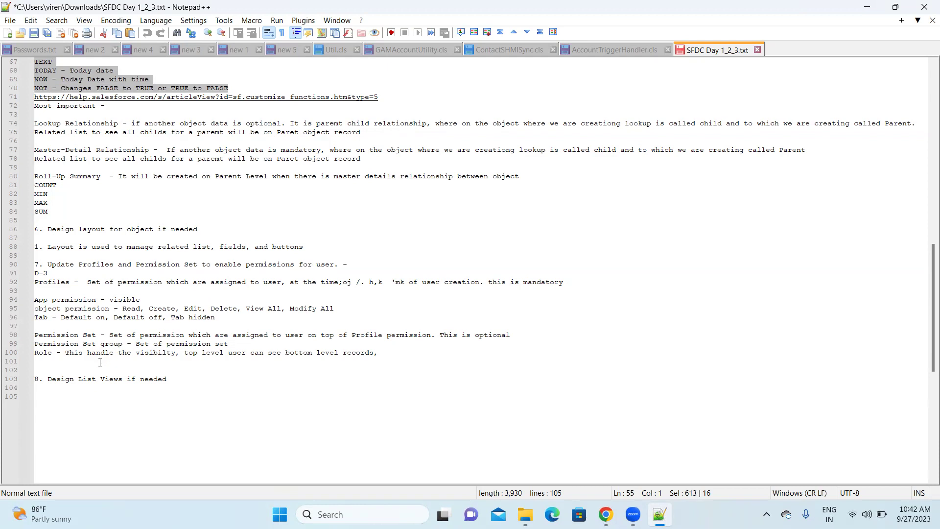
click(196, 378)
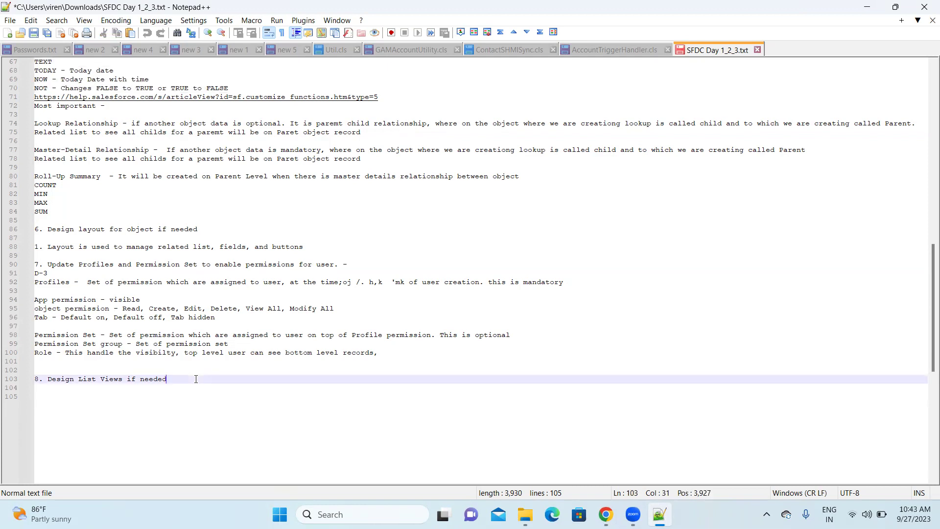
Switch to Salesforce in the browser and open the New Brands object by searching the apps and items for "new".
key(alt+Tab)
key(alt+Tab)
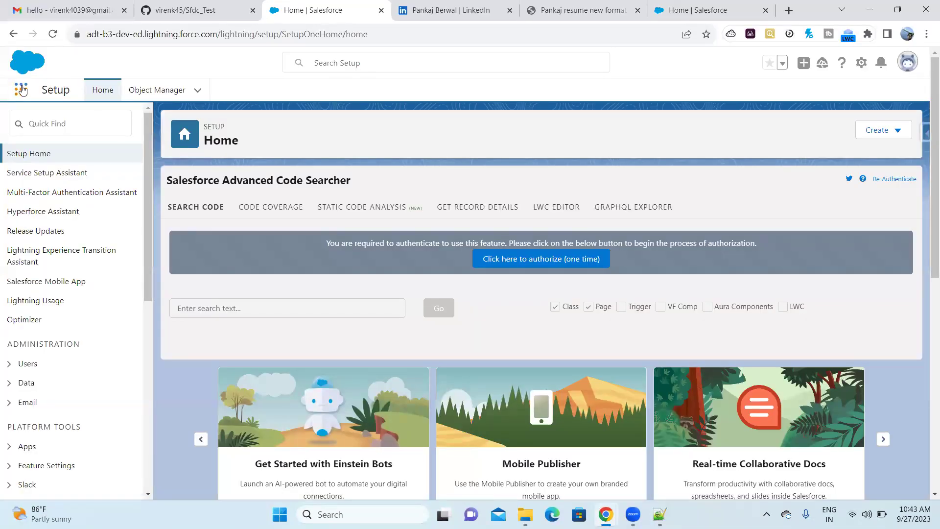
click(22, 90)
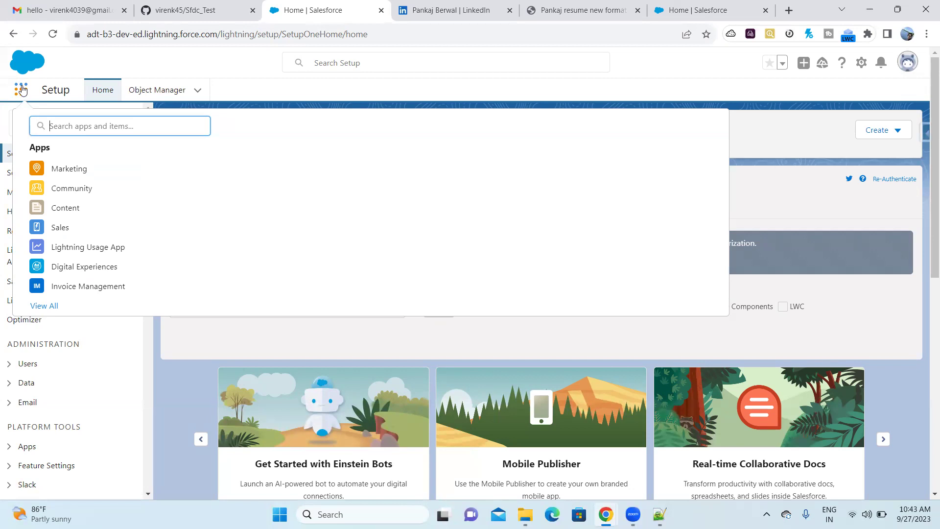
text(new)
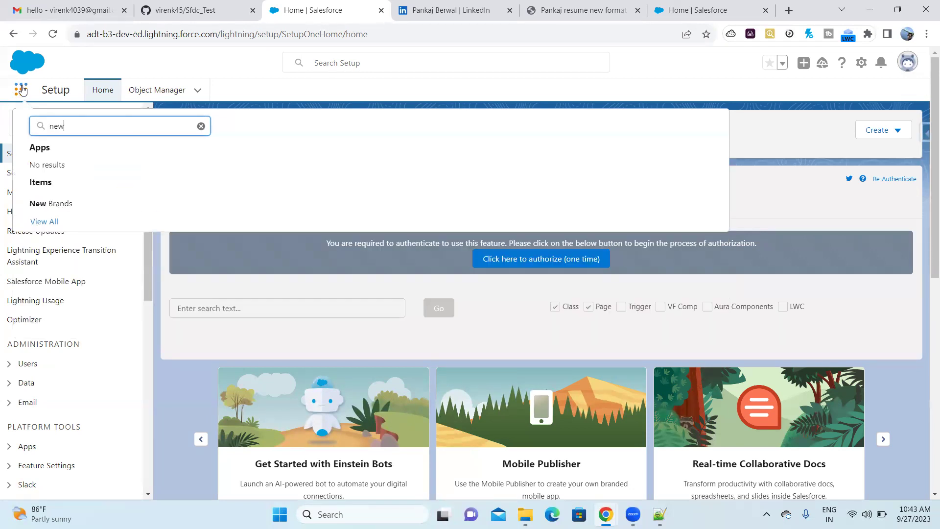
click(50, 203)
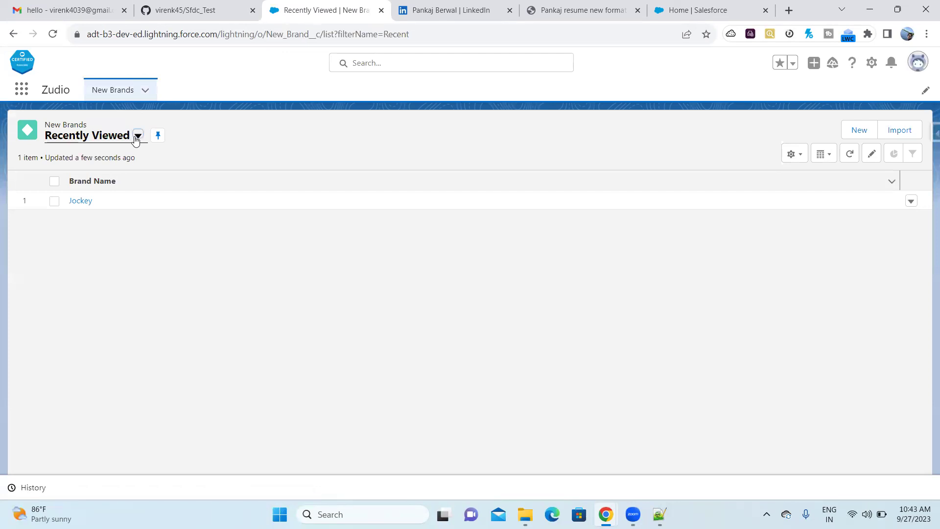
Remove the Contact filter from the Lookup Details list view, save the view, and open the Jockey record.
click(137, 137)
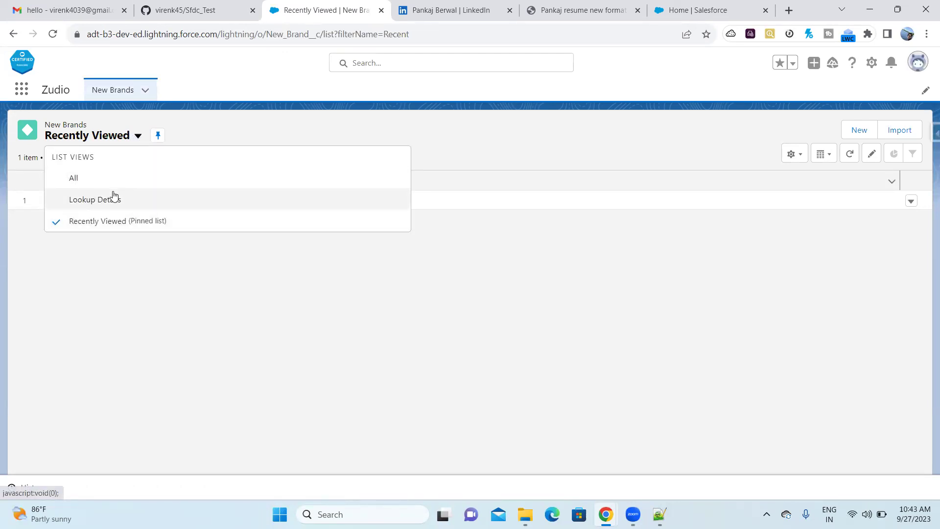
click(114, 198)
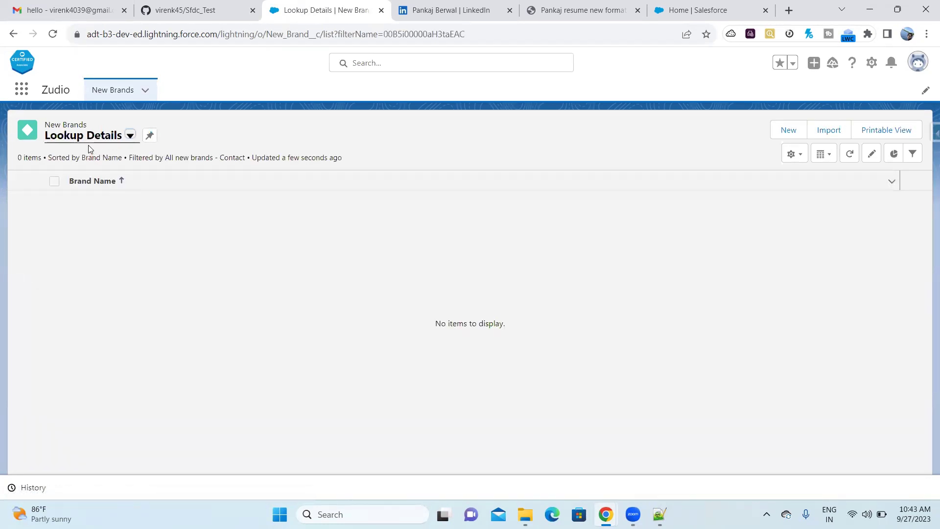
click(918, 154)
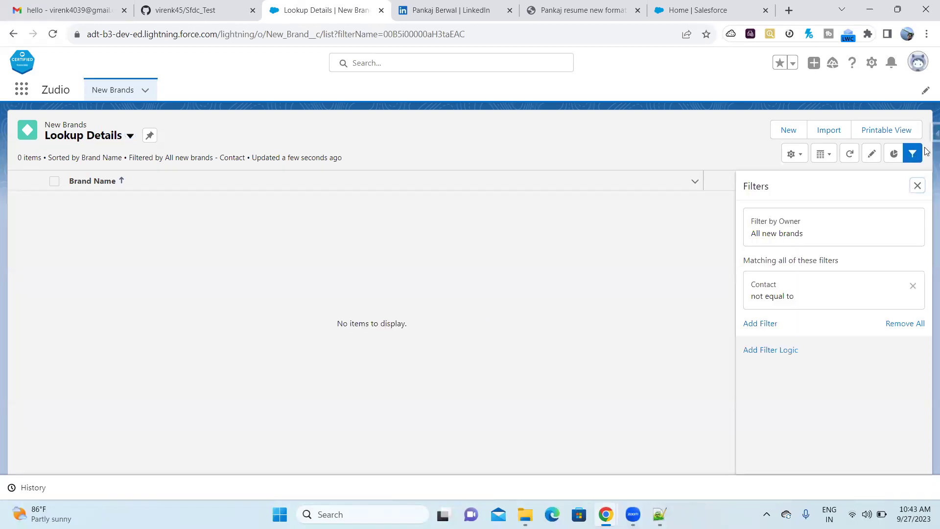
click(914, 286)
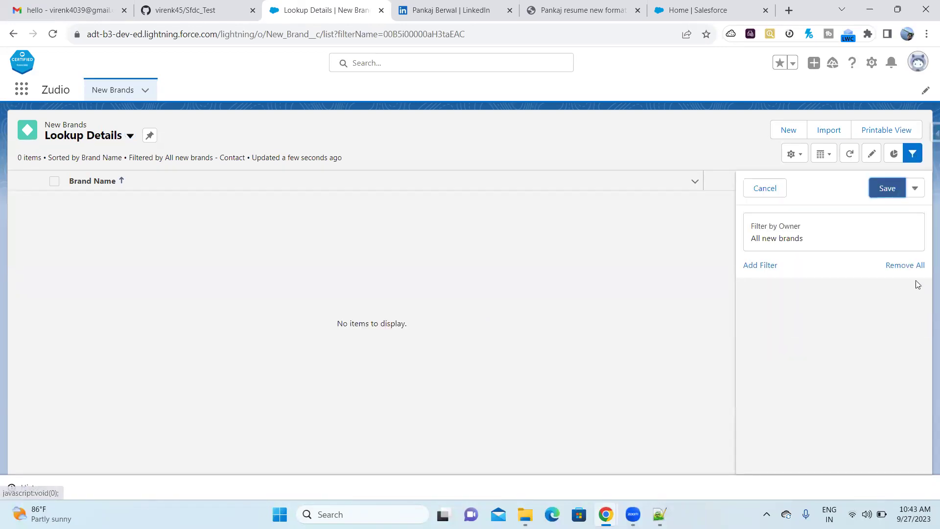
click(887, 189)
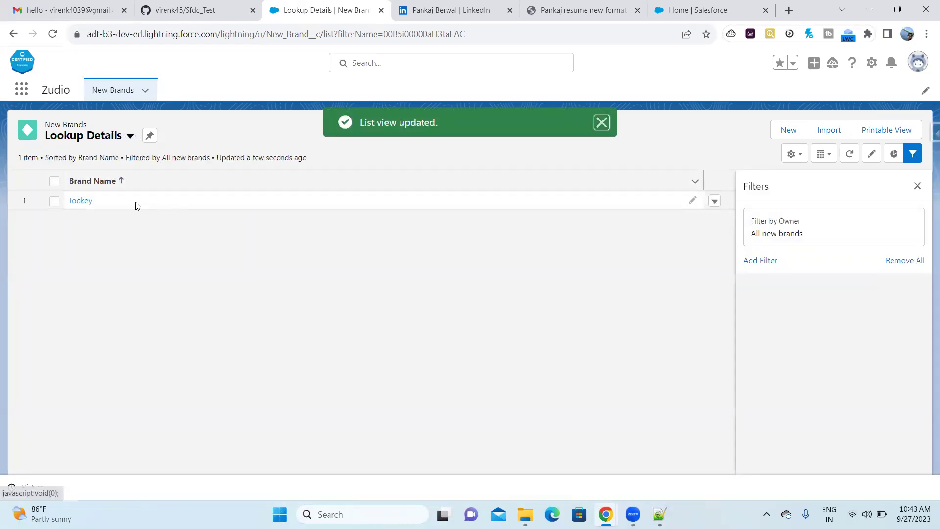
click(80, 201)
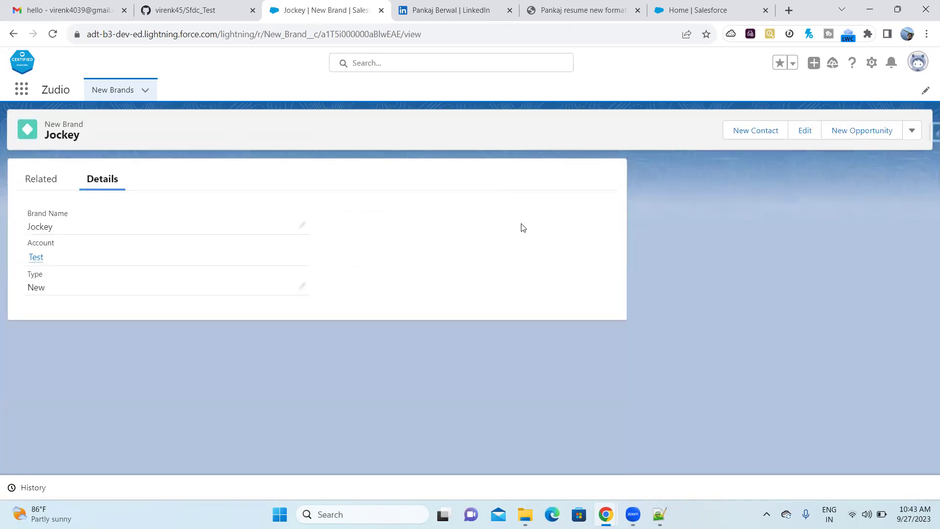
Switch to Notepad++ and add the heading "9. FLex Page/Lghtnng Record Page/ lghtng Page -" below item 8 of the notes.
click(659, 514)
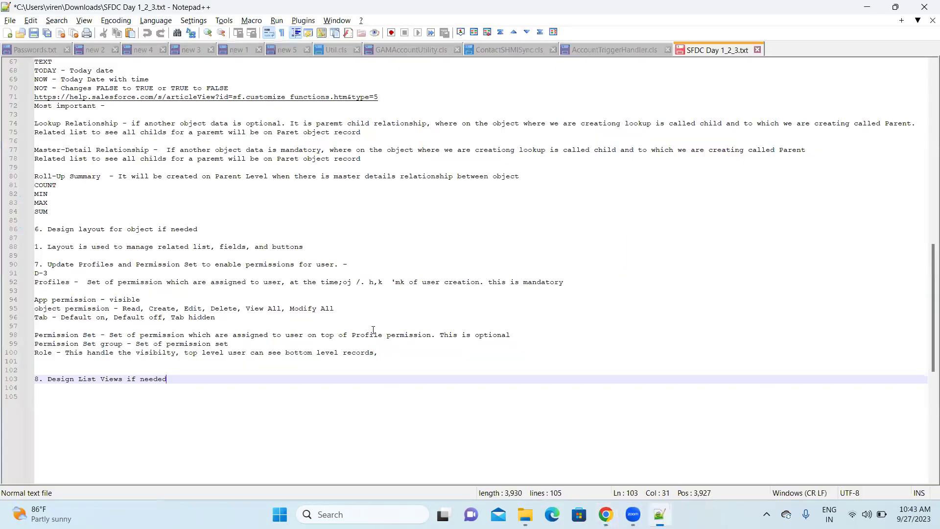
key(Return)
key(Return)
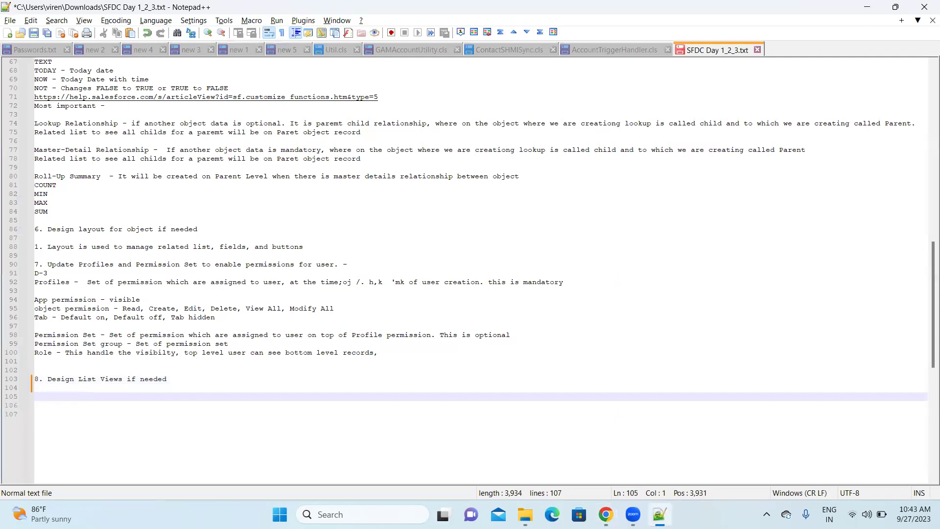
text(9. FLex Pa)
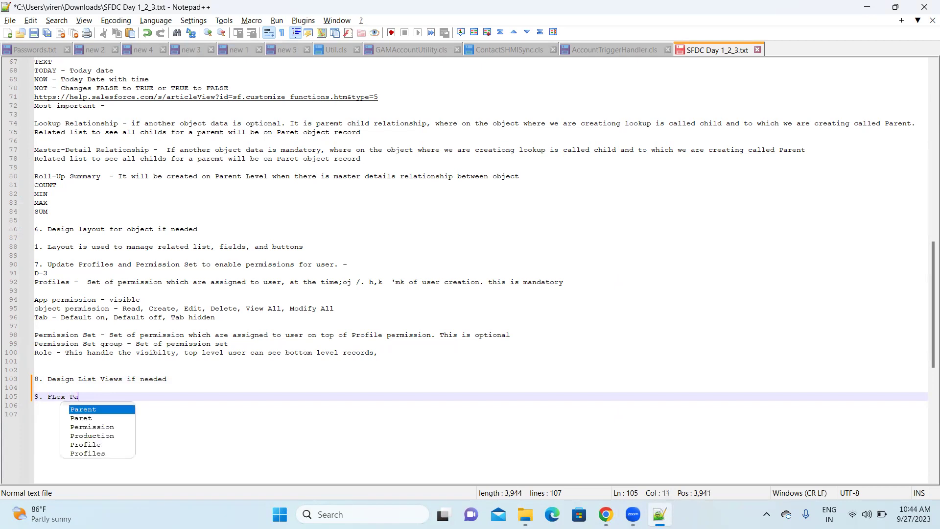
text(ge/)
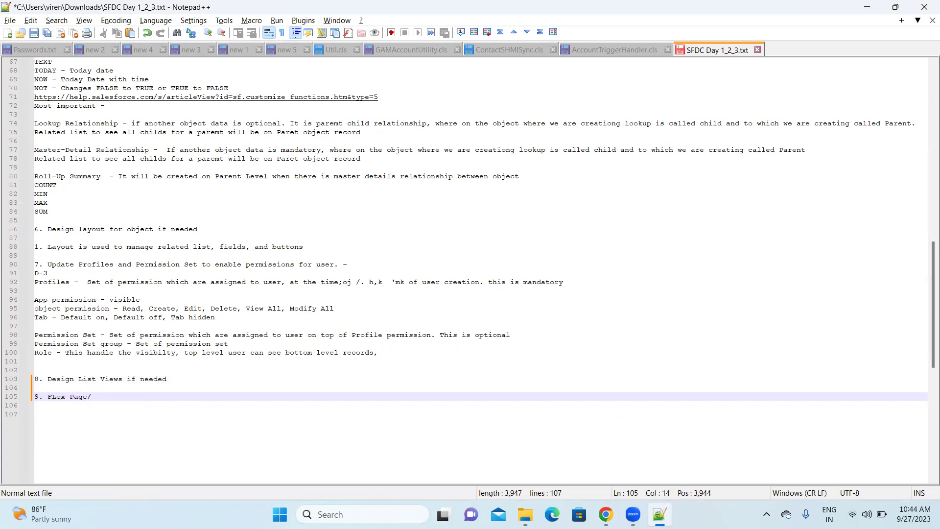
text(L)
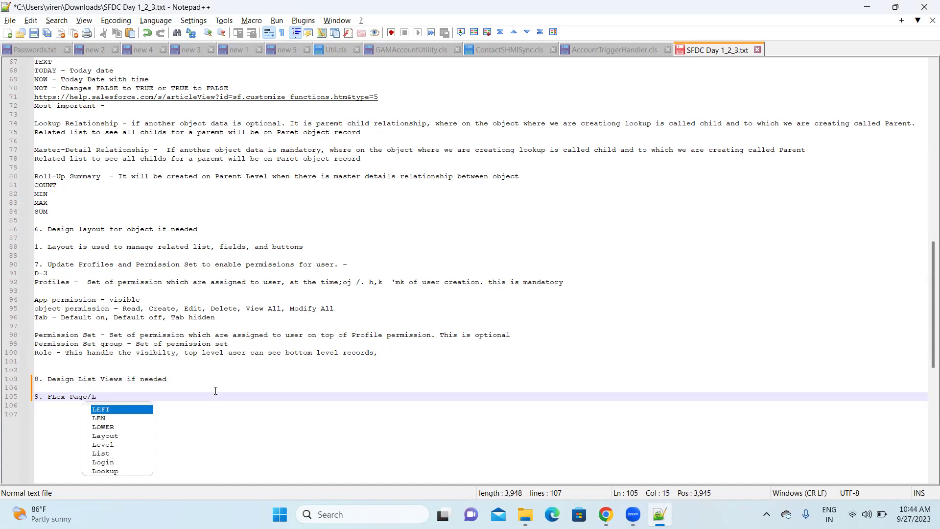
text(gh)
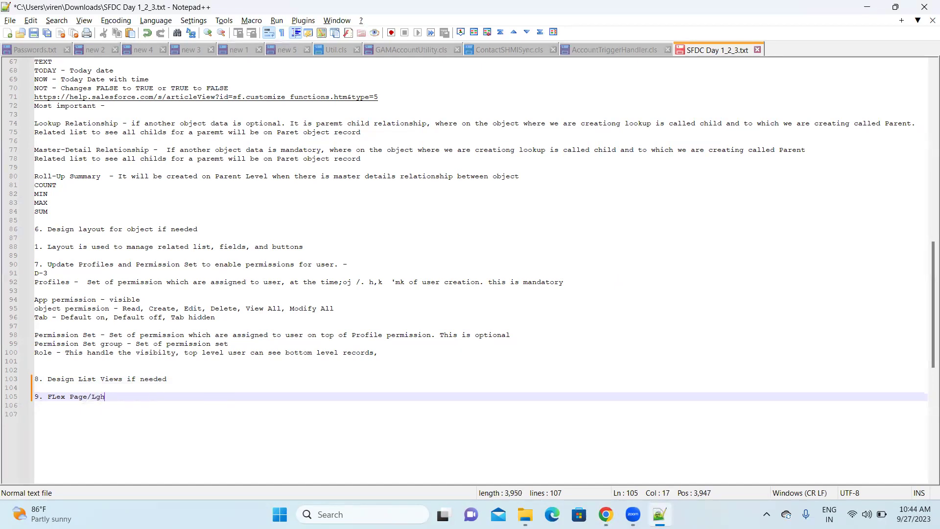
text(tnng Record Page)
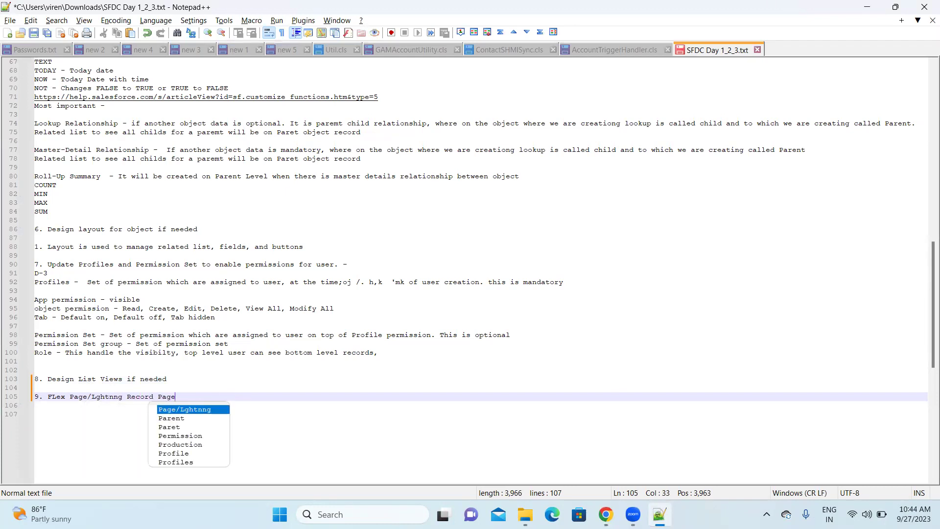
text(/ lg)
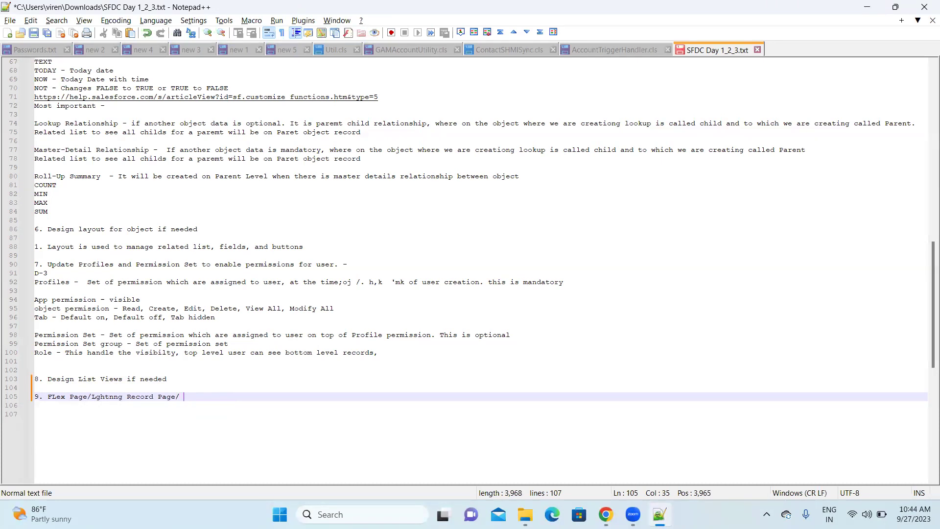
text(htng Page )
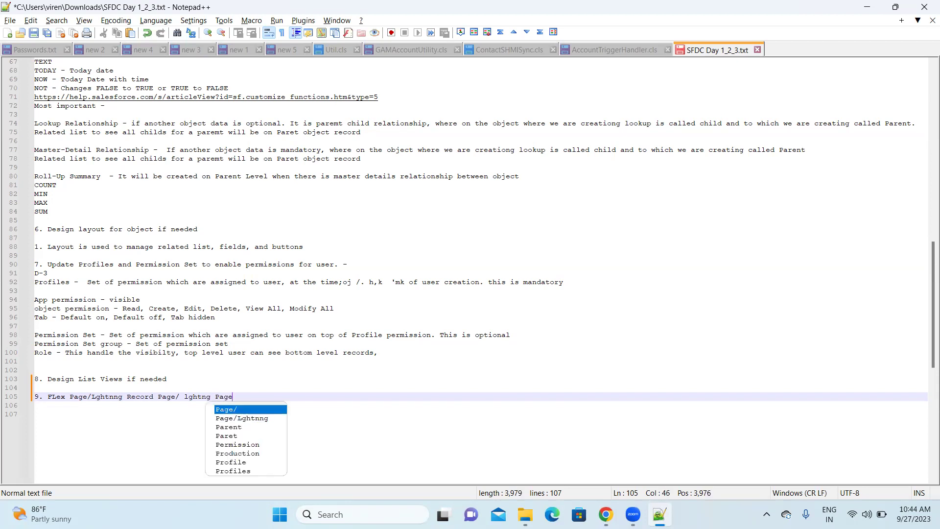
text(-)
key(Return)
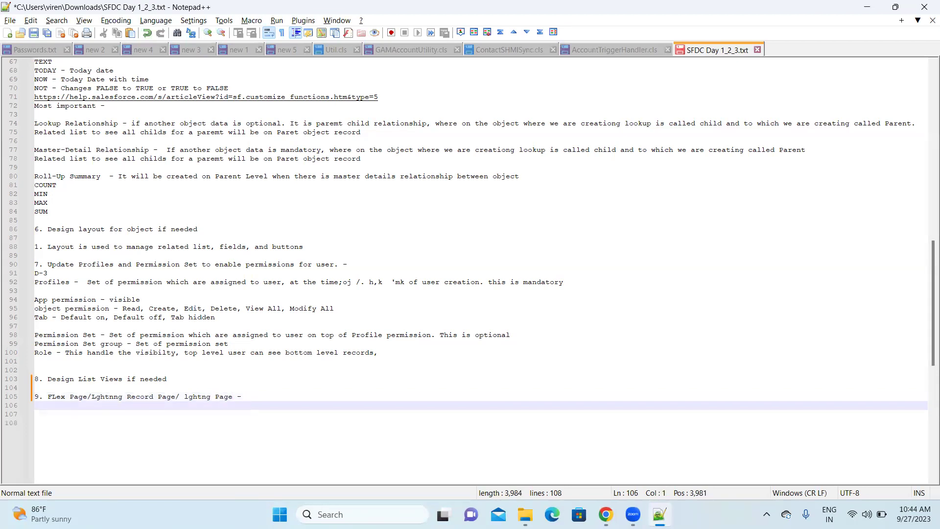
Write "Ths help to desgn the UI on top layout" under heading 9 and switch back to Salesforce in the browser.
text(Th)
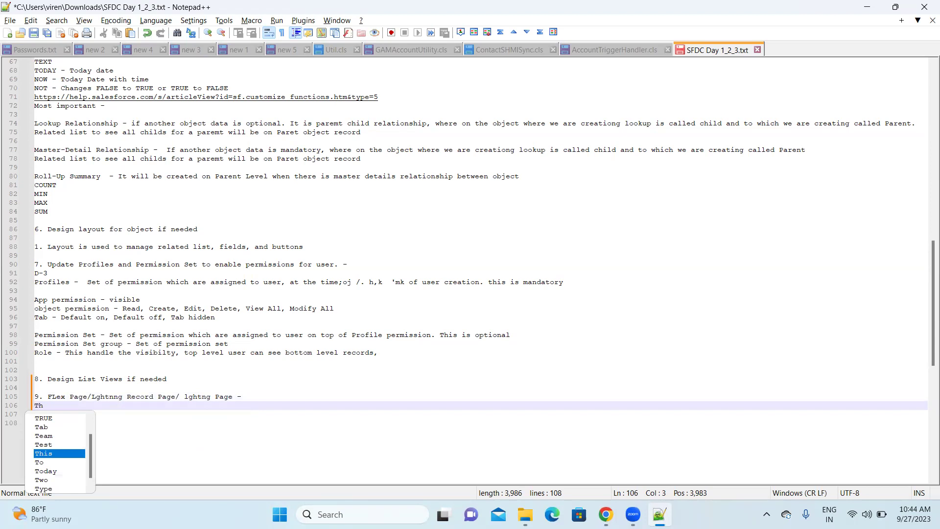
text(s hels)
key(BackSpace)
text(p to d)
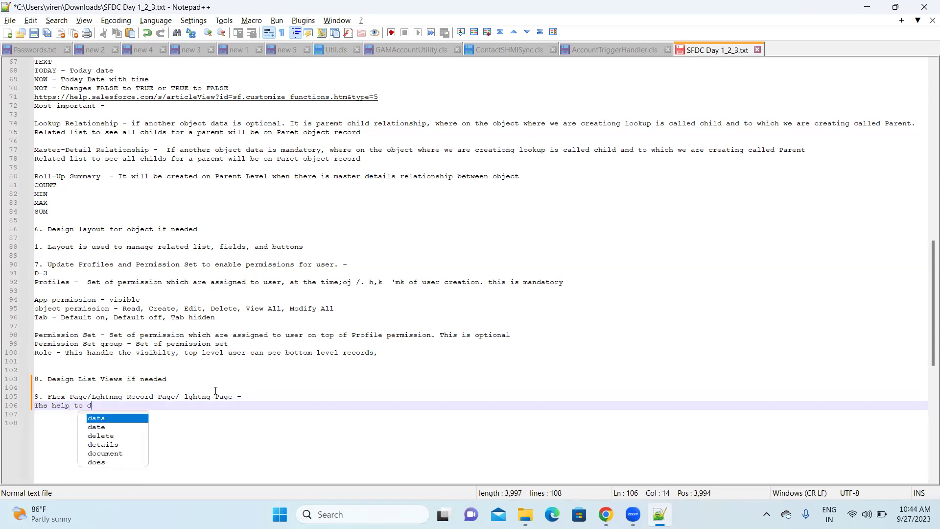
text(esgn the )
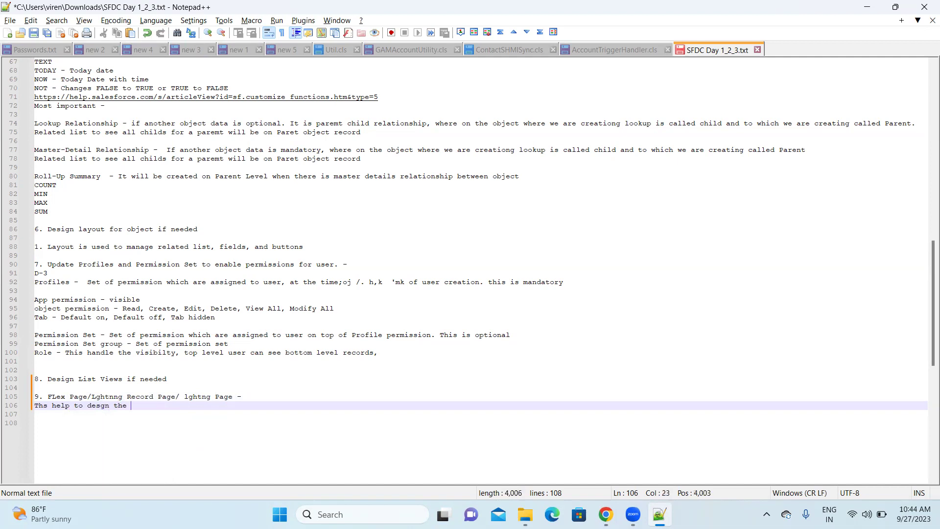
text(UI on top layout)
key(Escape)
key(alt+Tab)
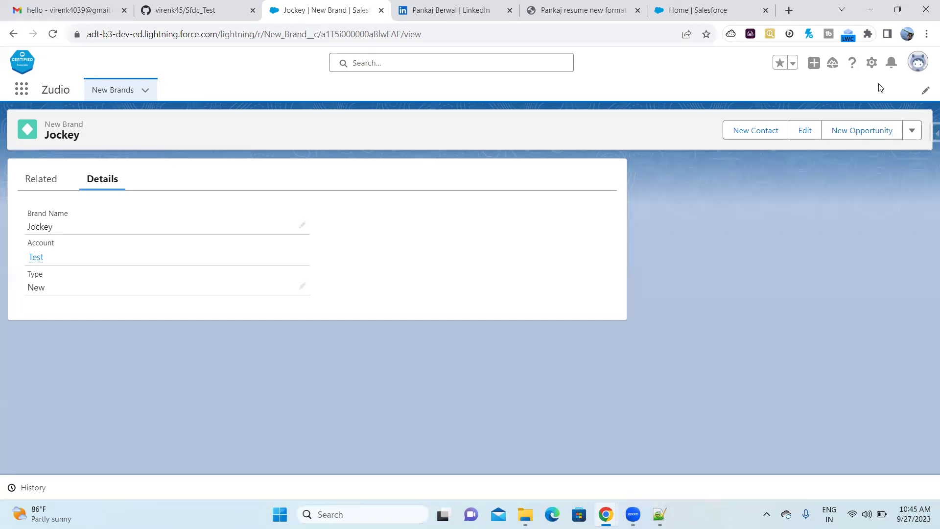
click(870, 63)
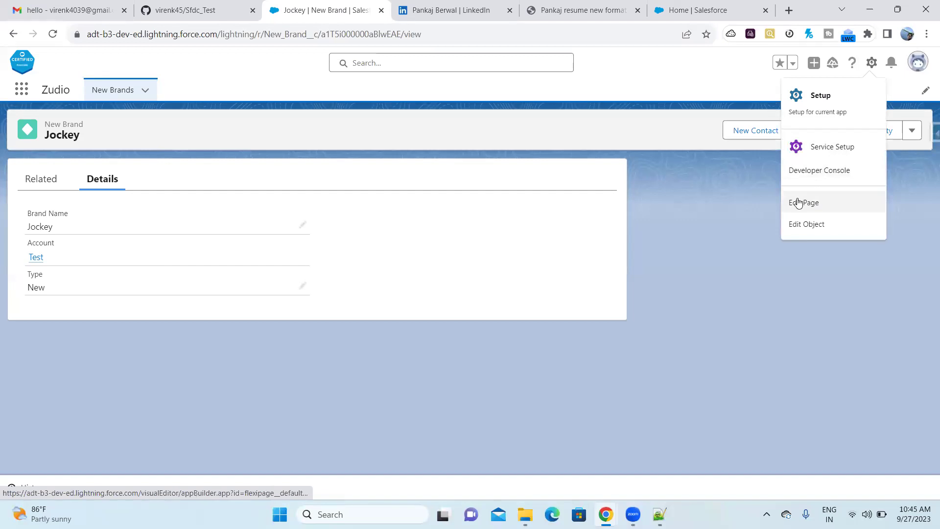
click(798, 202)
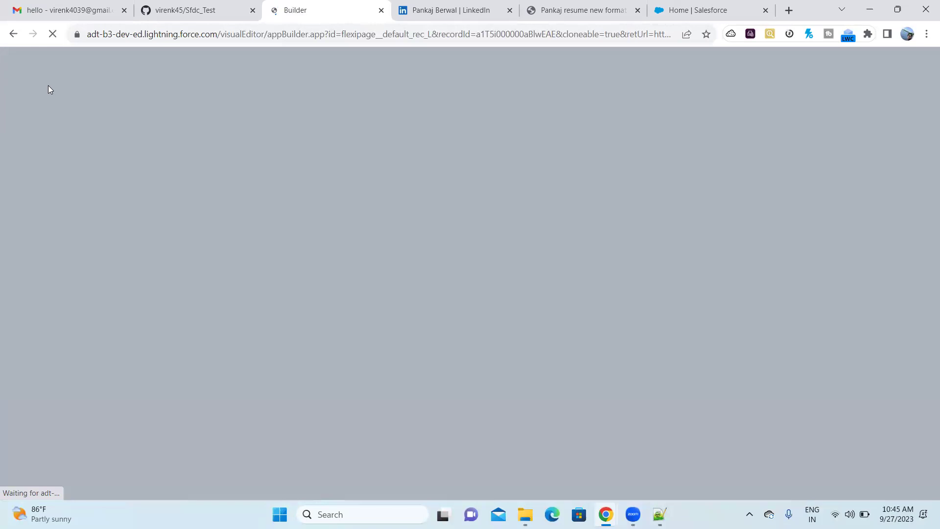
click(14, 35)
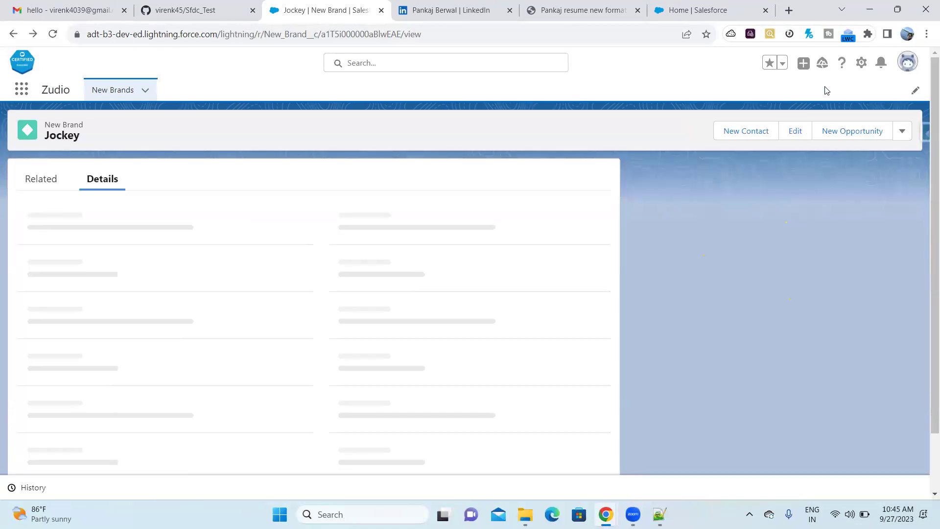
Open the Jockey record's Lightning page for editing in the Lightning App Builder.
click(861, 63)
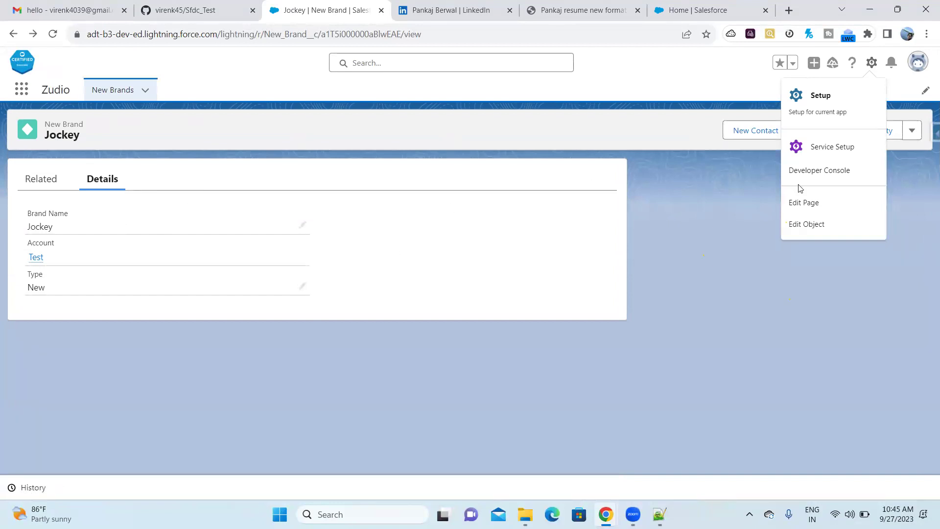
click(813, 203)
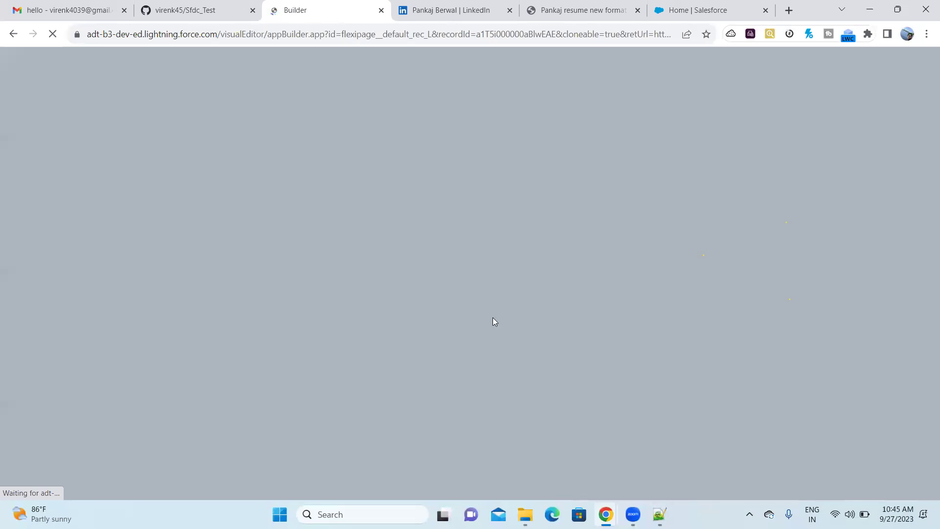
Switch to Notepad++ and start a line under heading 9 reading "1. Add field and put visibilty on".
key(alt+Tab)
key(Return)
text(1. )
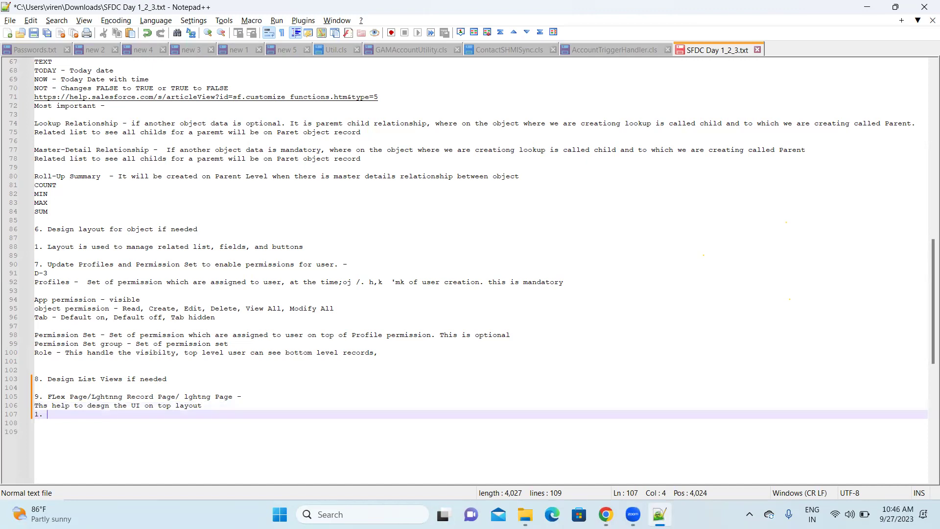
text(Add f)
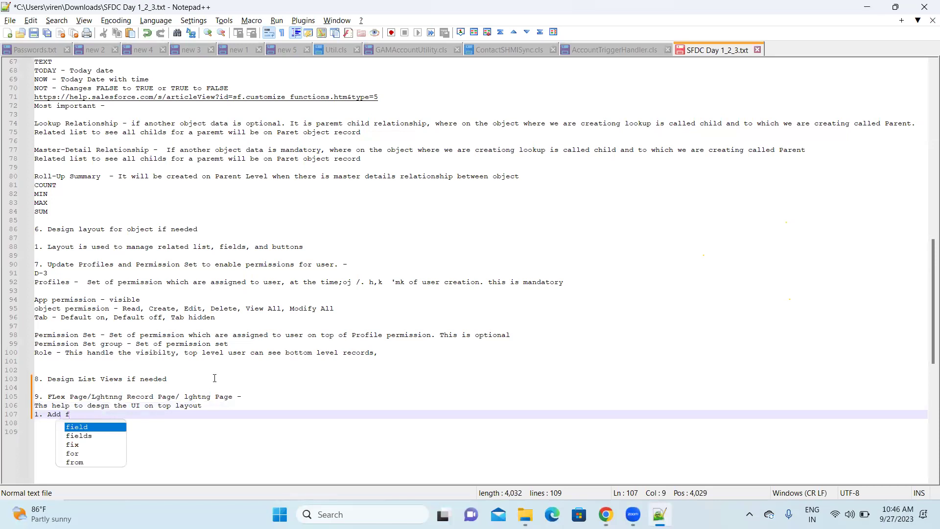
key(Return)
text(and put v)
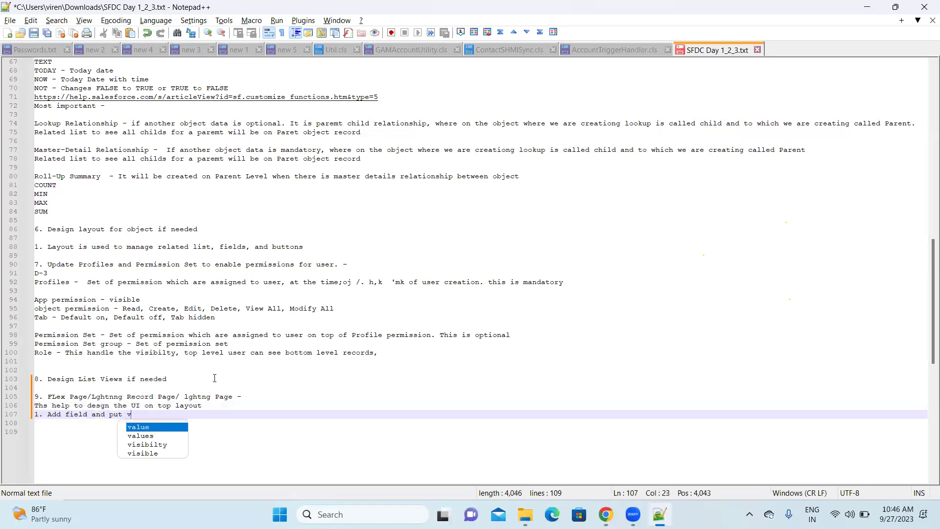
key(Down)
key(Down)
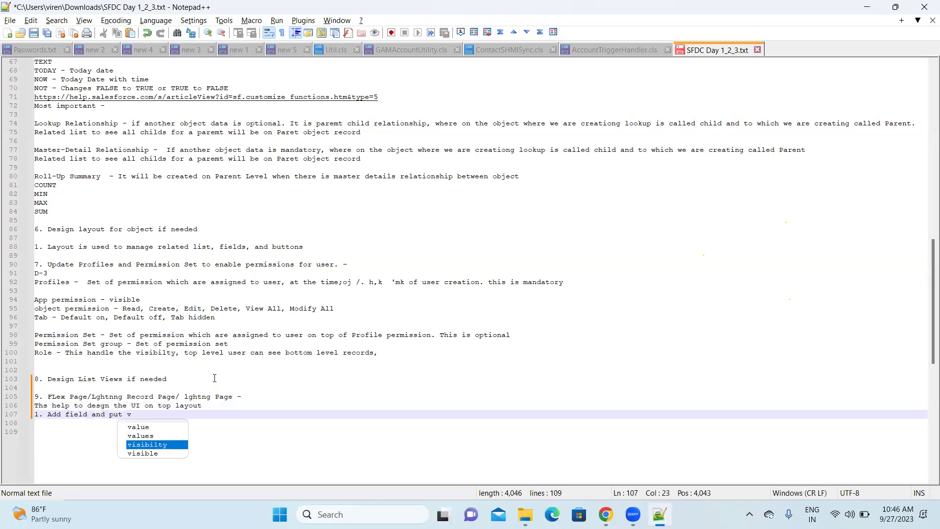
key(BackSpace)
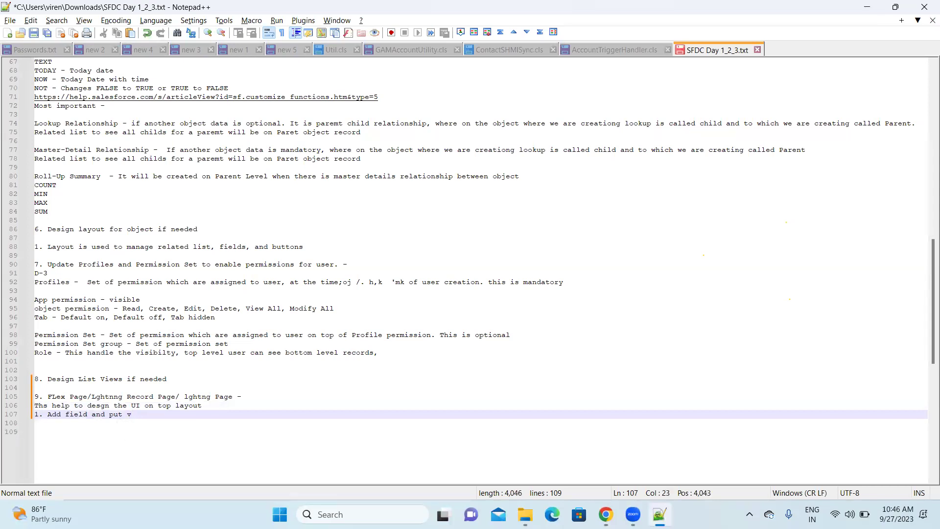
key(ctrl+Return)
key(Down)
key(Down)
key(Down)
key(Up)
key(Return)
text(on)
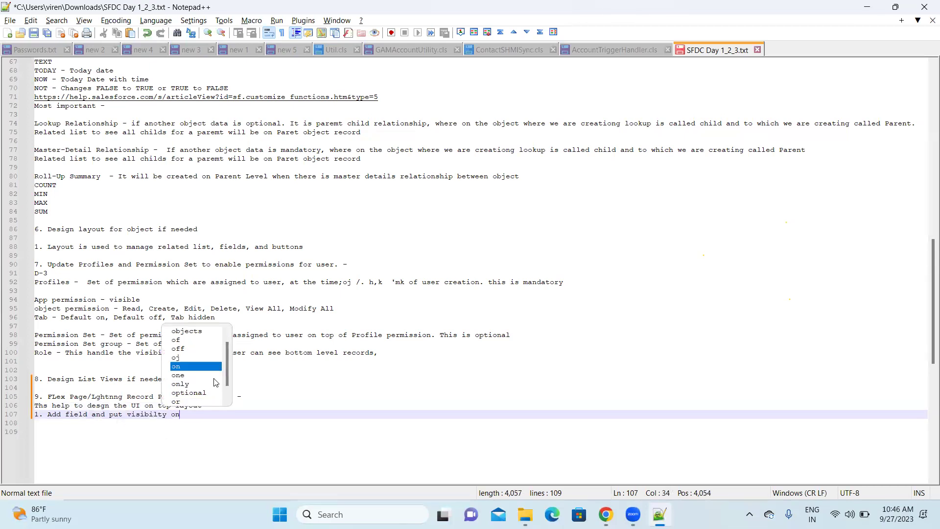
Continue item 1 under heading 9 with "that and you can add button wth visibilty".
text( that an)
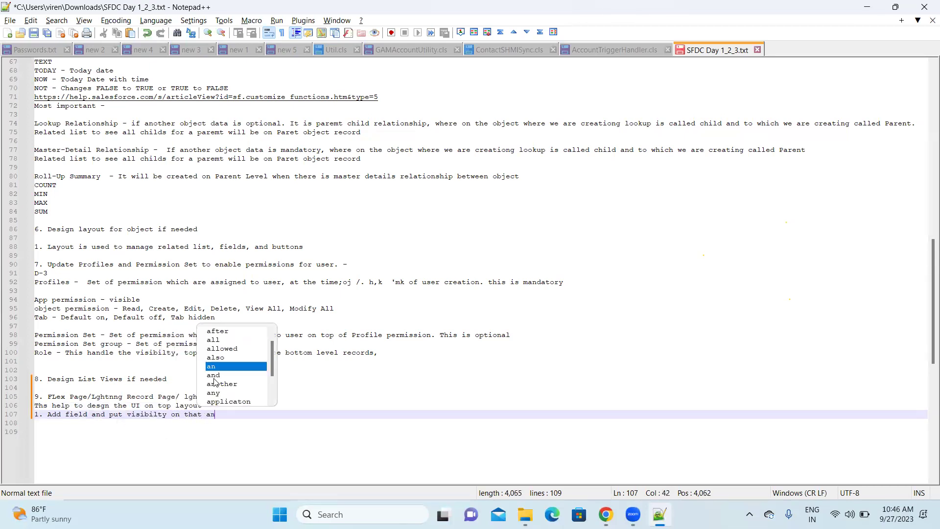
text(d you c)
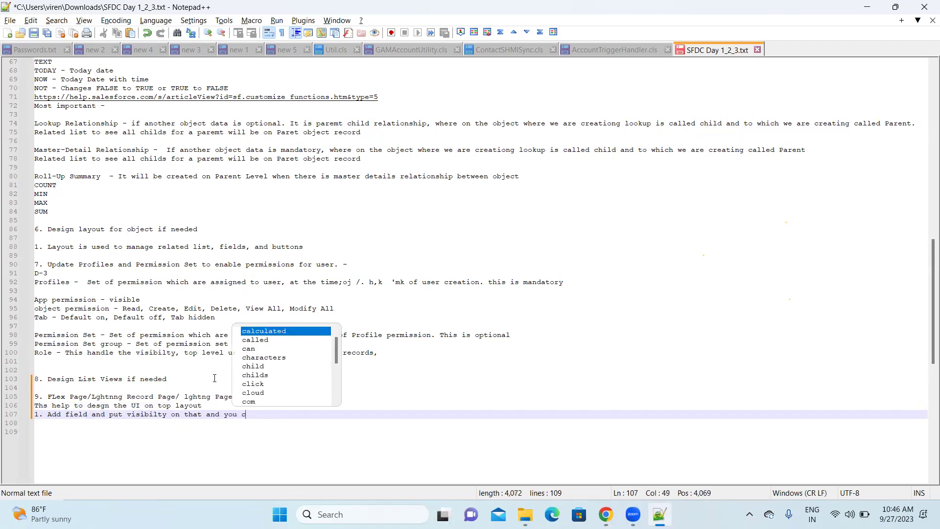
text(an add button a)
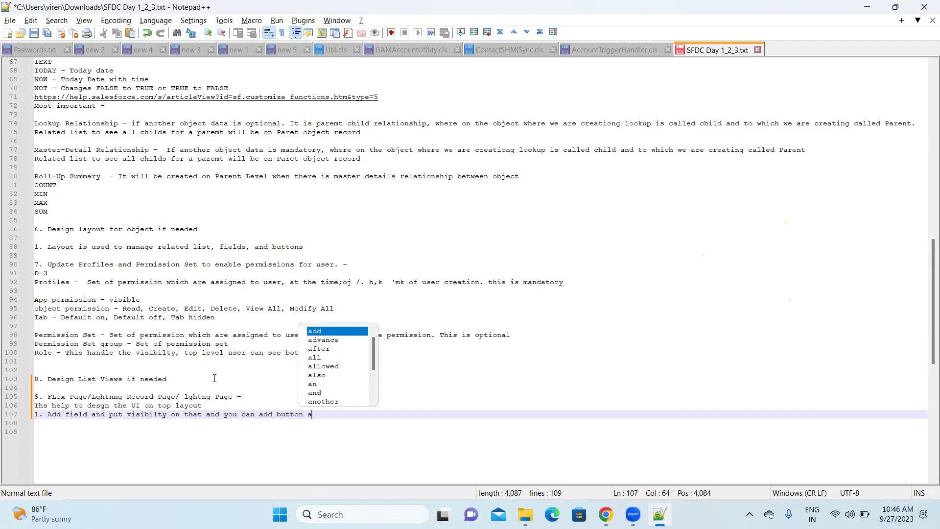
key(BackSpace)
text(w)
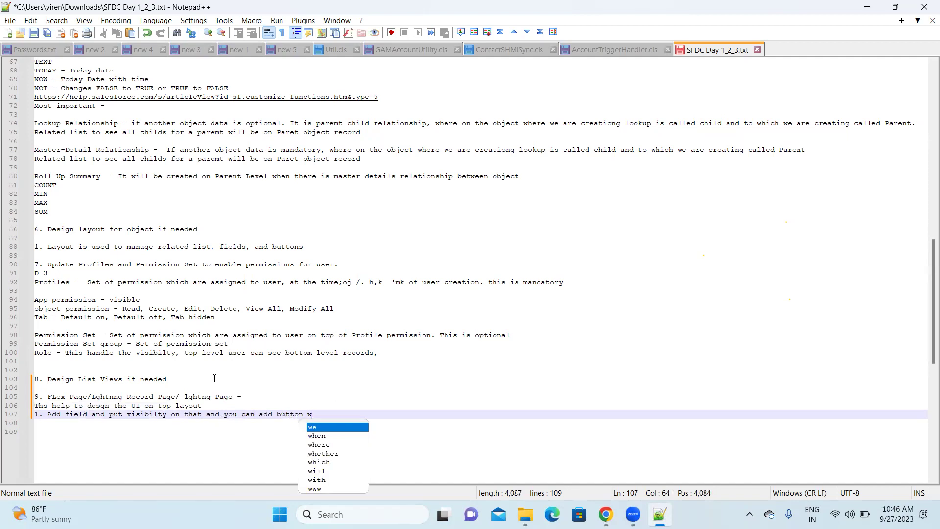
text(th )
text(visibilty)
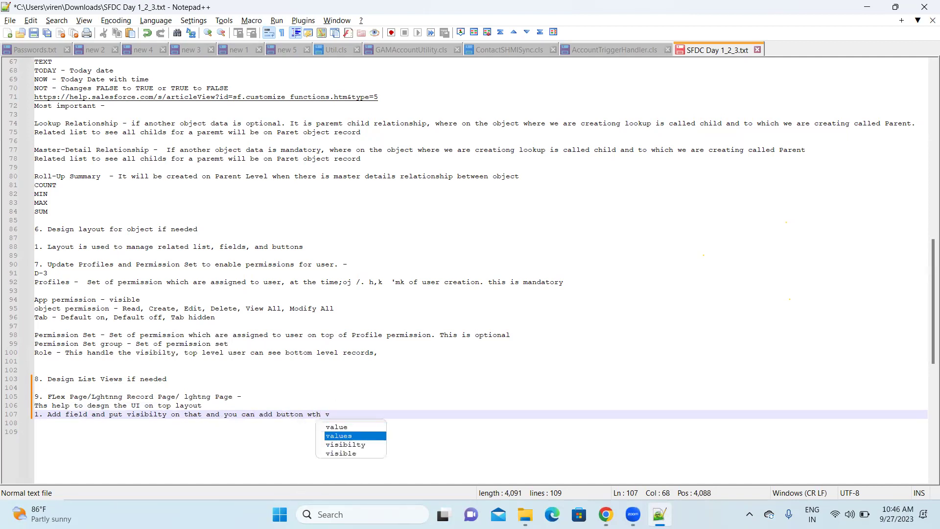
Finish item 1 under heading 9 with ", relatedt with visibilty" and switch back to Salesforce in the browser.
text(, related)
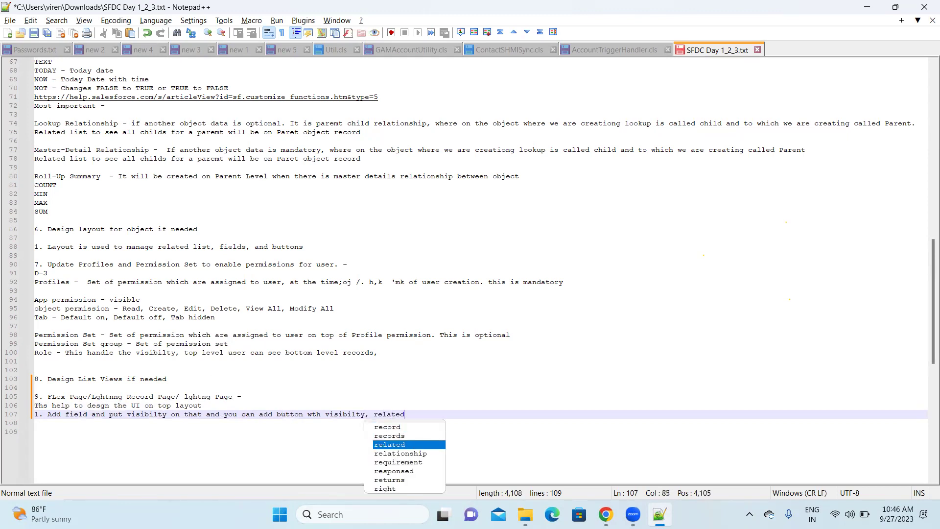
text(t w)
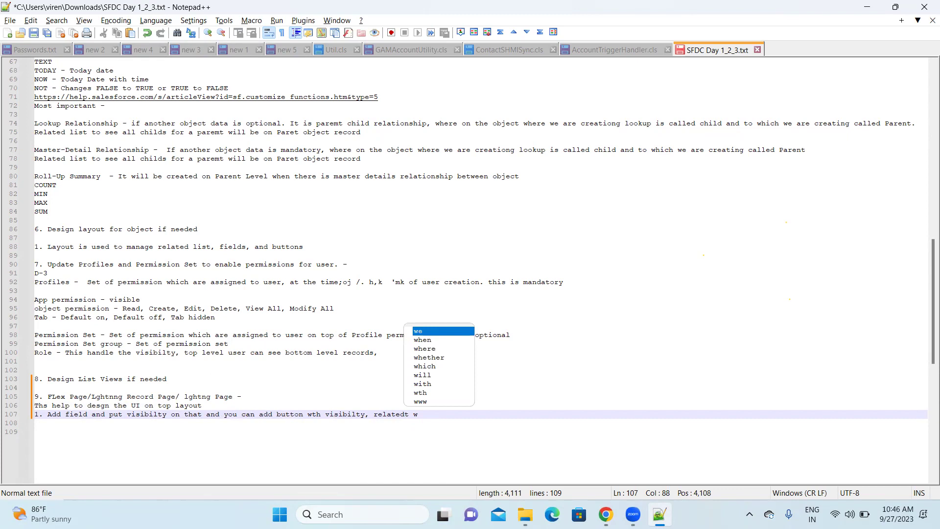
key(Down)
key(Down)
key(Down)
key(Down)
key(Down)
key(Down)
key(Return)
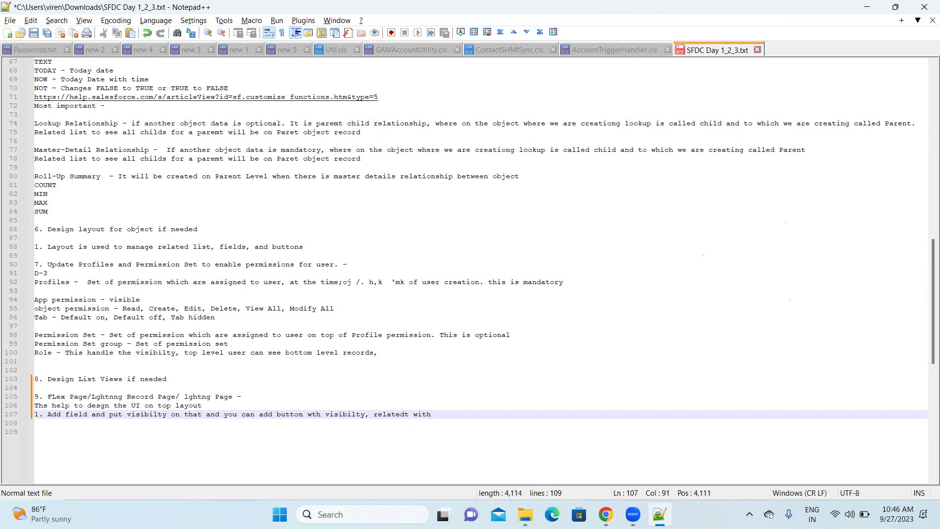
text(v)
key(Down)
key(Down)
key(Return)
key(alt+Tab)
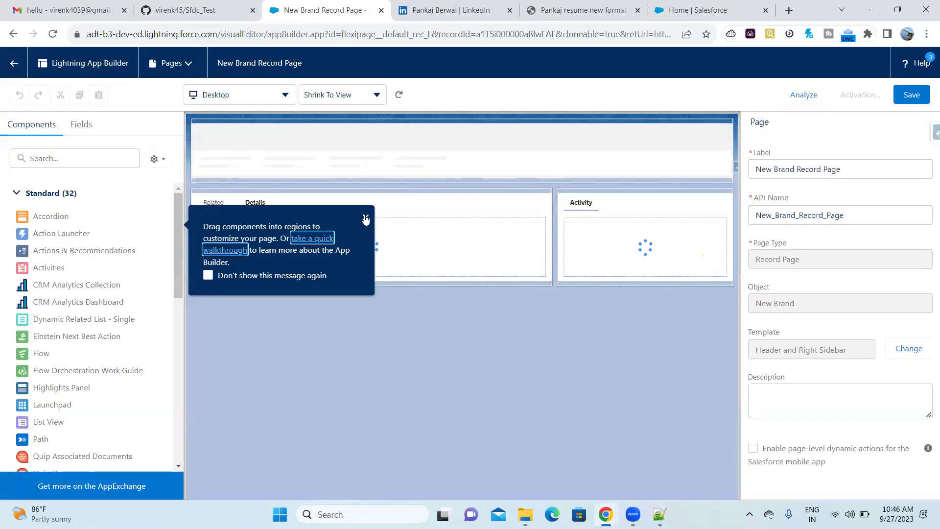
Dismiss the walkthrough tip and examine the available components, the device form factors and the canvas view options.
click(365, 216)
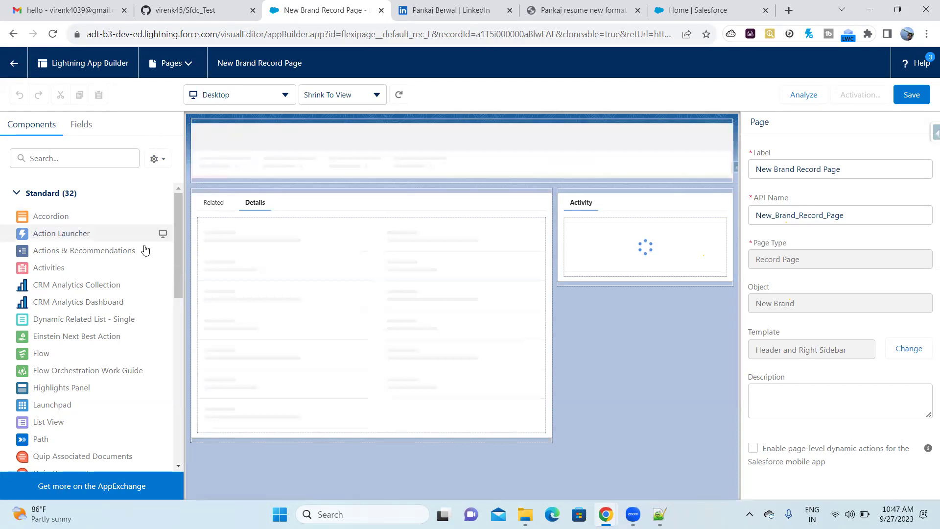
scroll(83, 257, down, 4)
scroll(82, 257, down, 4)
scroll(82, 257, up, 8)
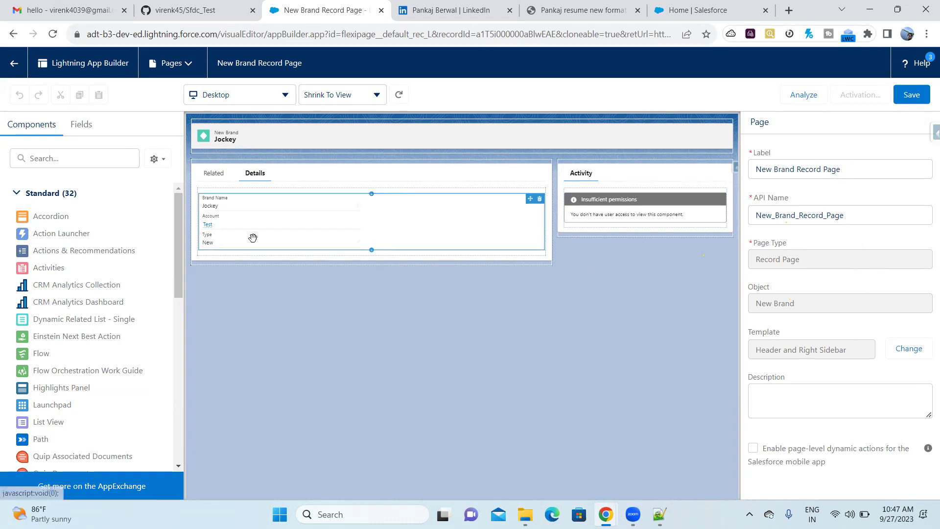
click(239, 99)
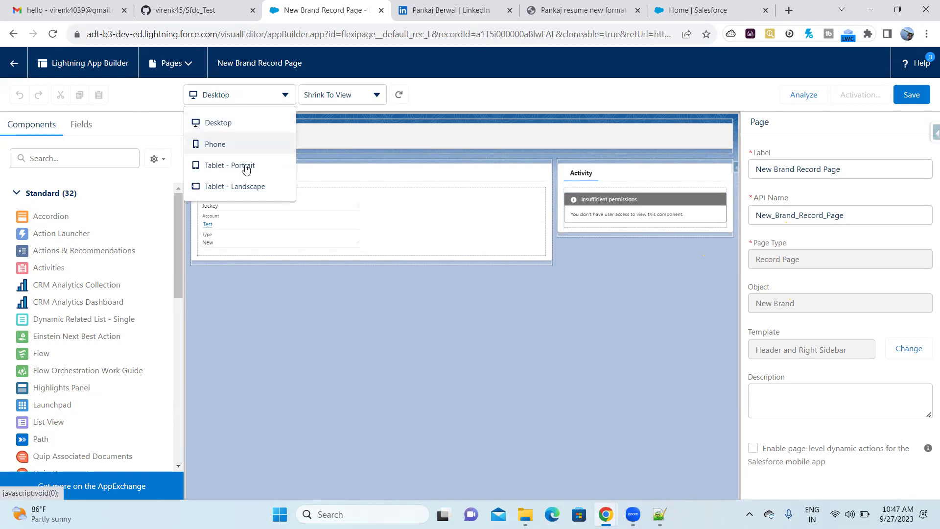
click(432, 93)
click(375, 102)
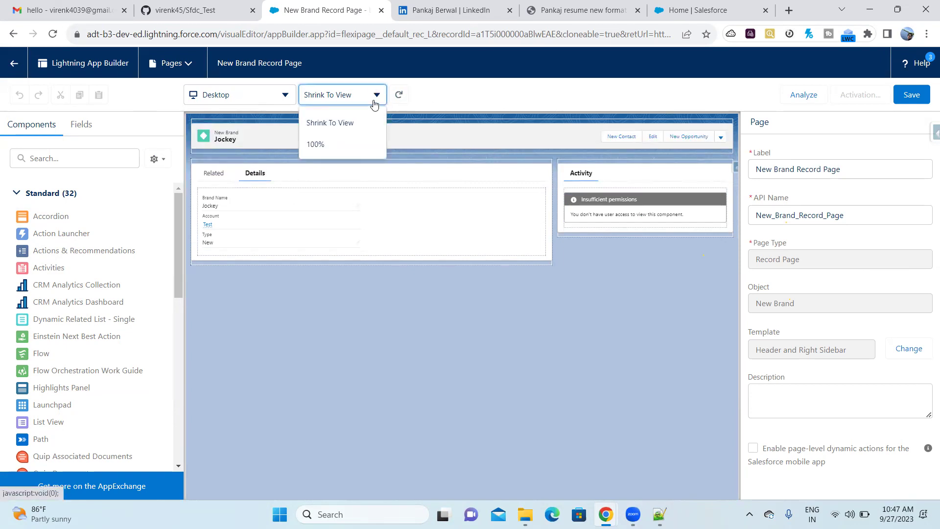
click(432, 103)
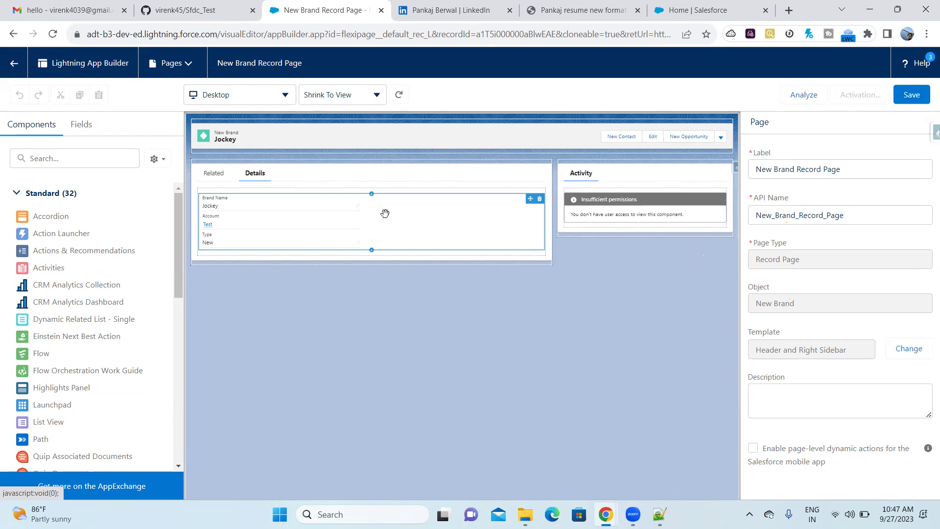
scroll(131, 280, down, 7)
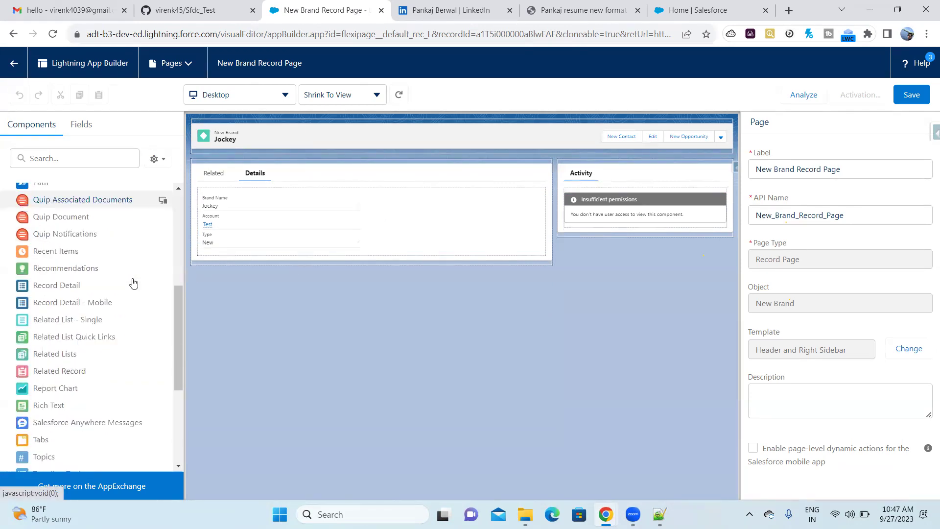
scroll(132, 283, down, 2)
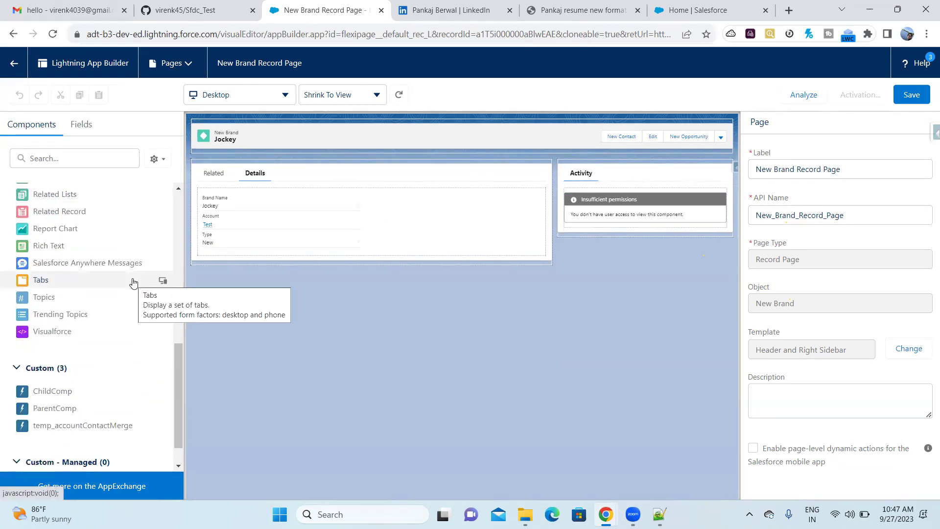
scroll(132, 282, up, 10)
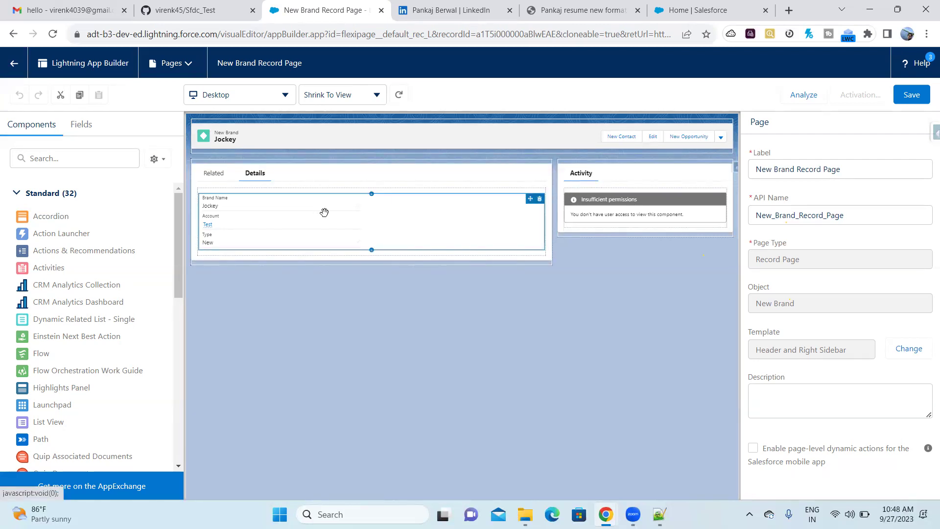
Delete the Record Detail component from the Details tab and add a Record Detail component back in its place.
click(270, 211)
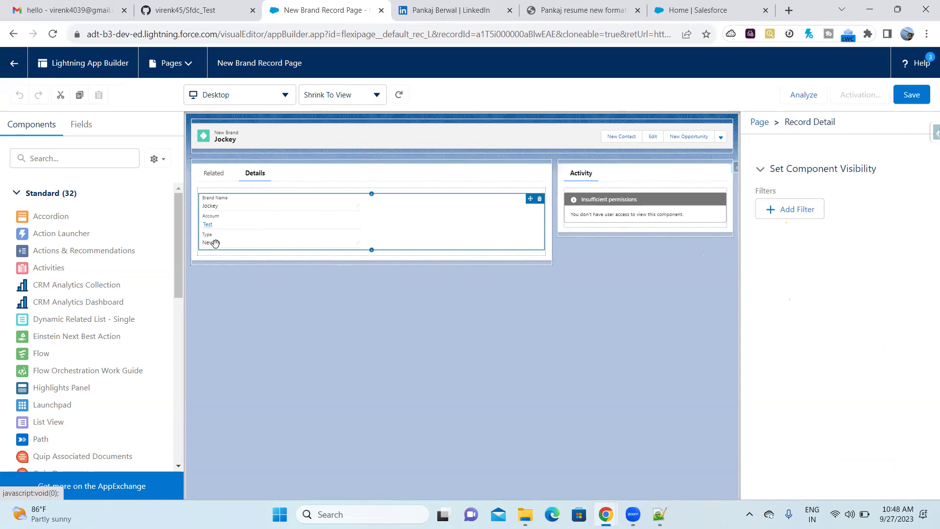
scroll(63, 383, down, 4)
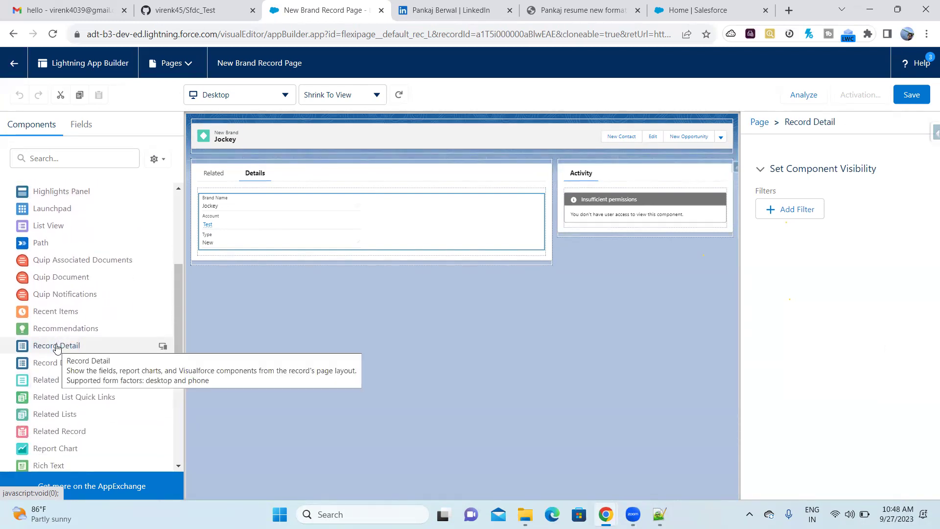
mouse_move(541, 198)
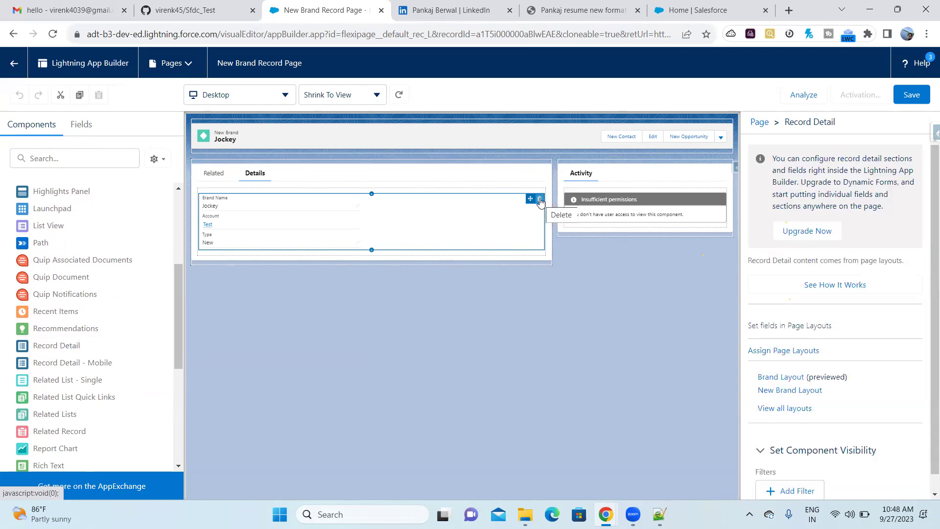
click(540, 199)
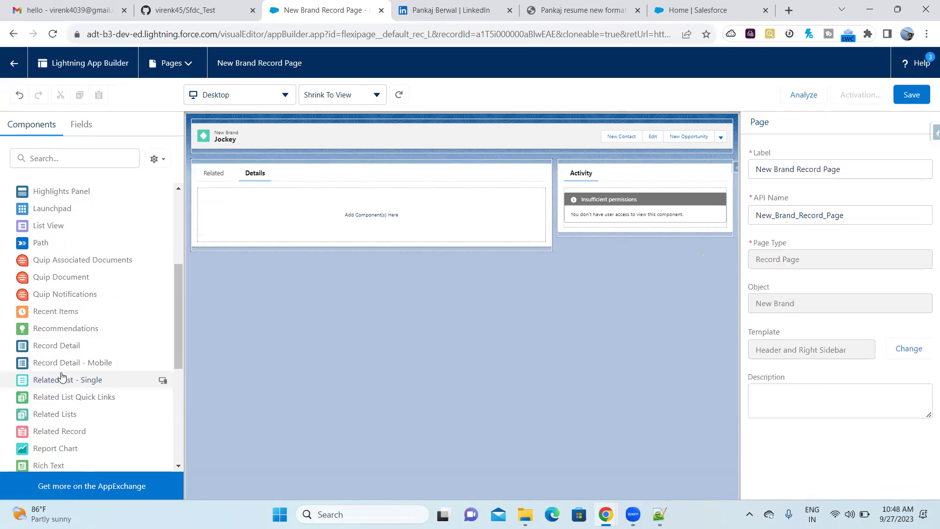
drag(162, 346, 342, 228)
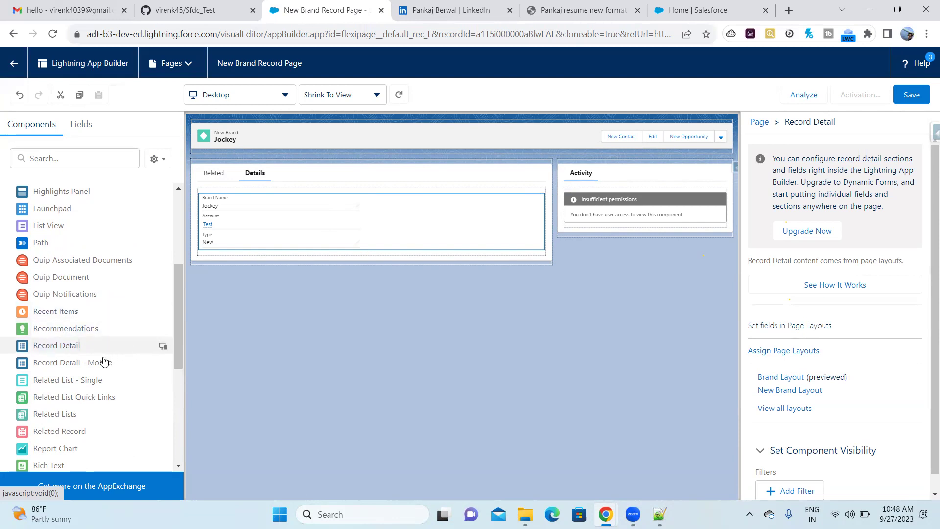
Reorder the tabs in the Tabs component so that Details comes before Related.
mouse_move(539, 199)
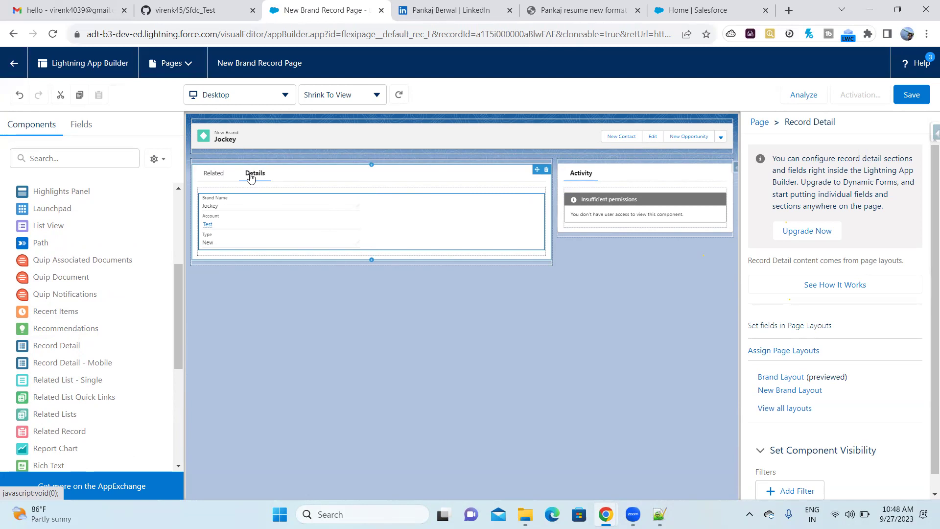
click(214, 173)
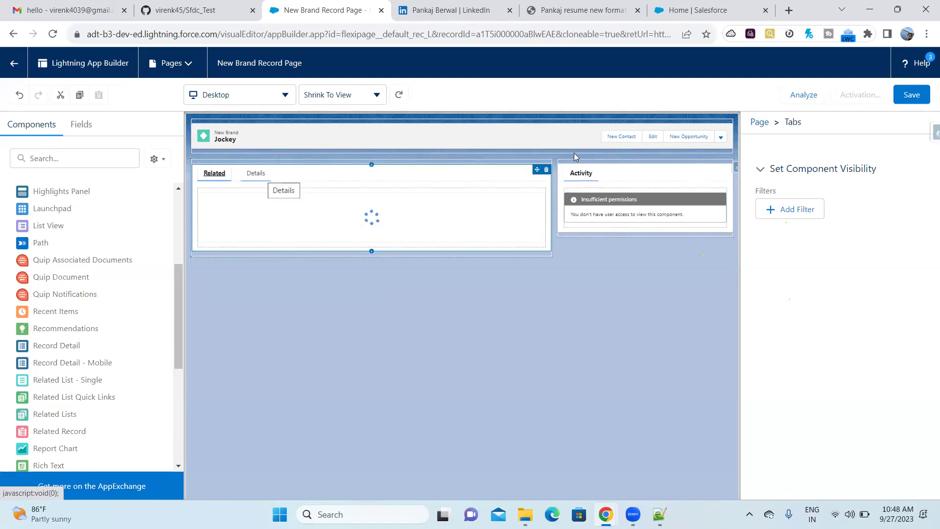
click(796, 125)
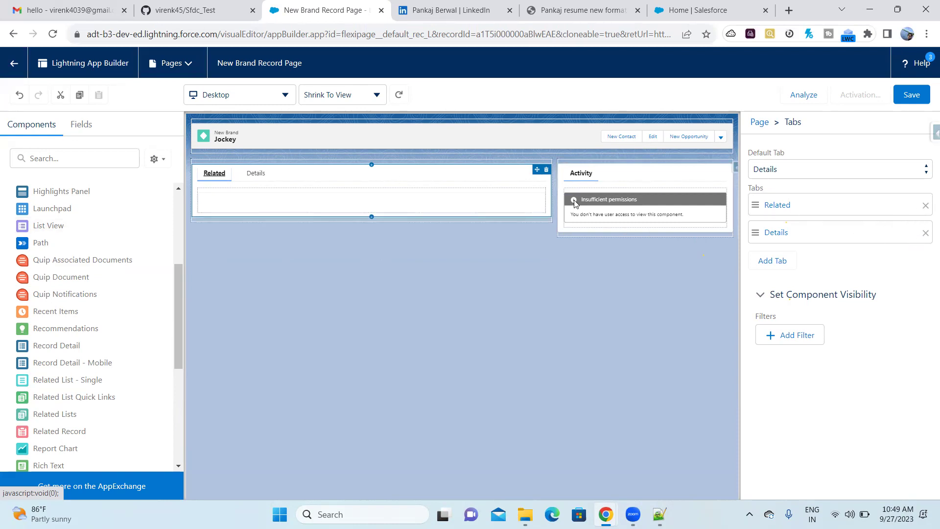
drag(789, 229, 789, 205)
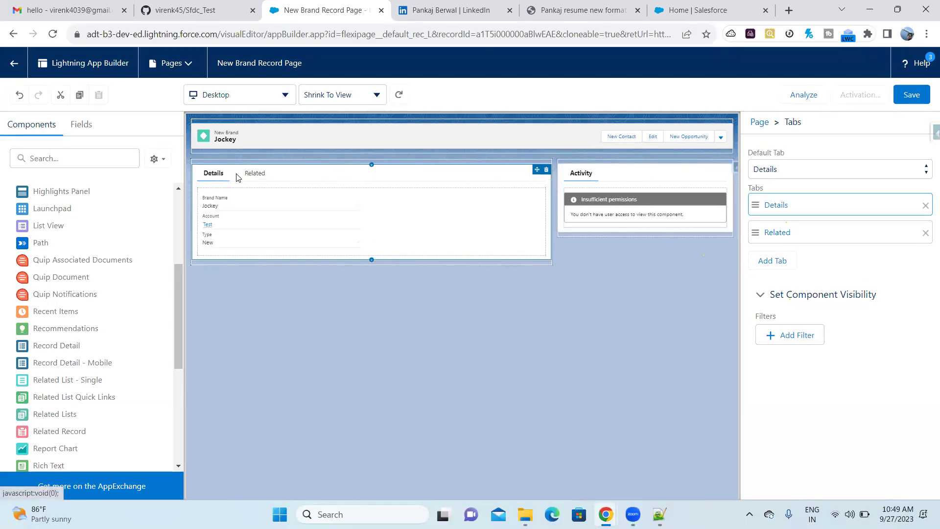
Set the default tab of the Tabs component to Related.
click(788, 168)
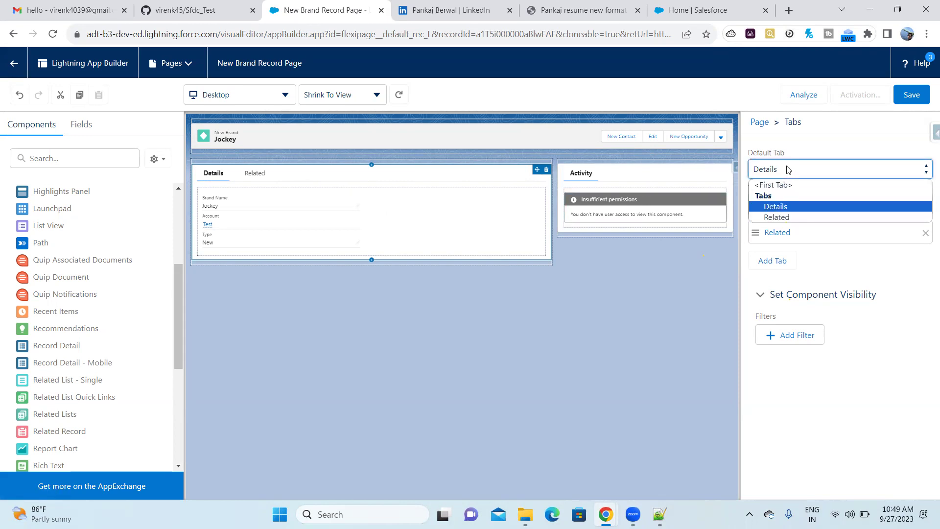
click(776, 217)
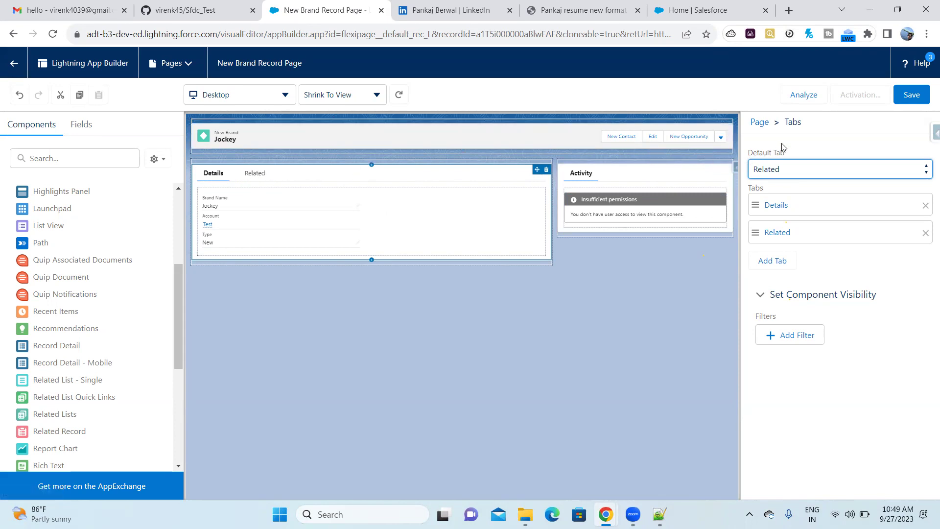
click(250, 176)
click(224, 175)
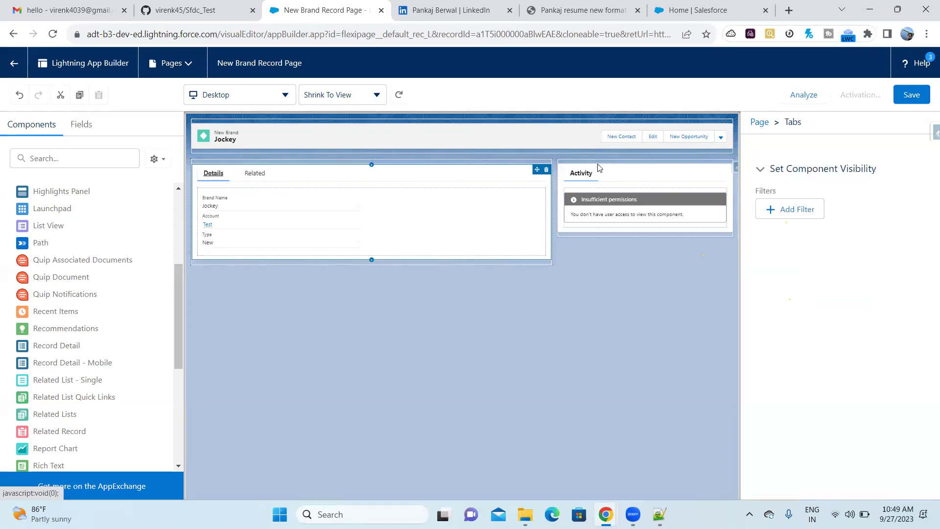
click(774, 174)
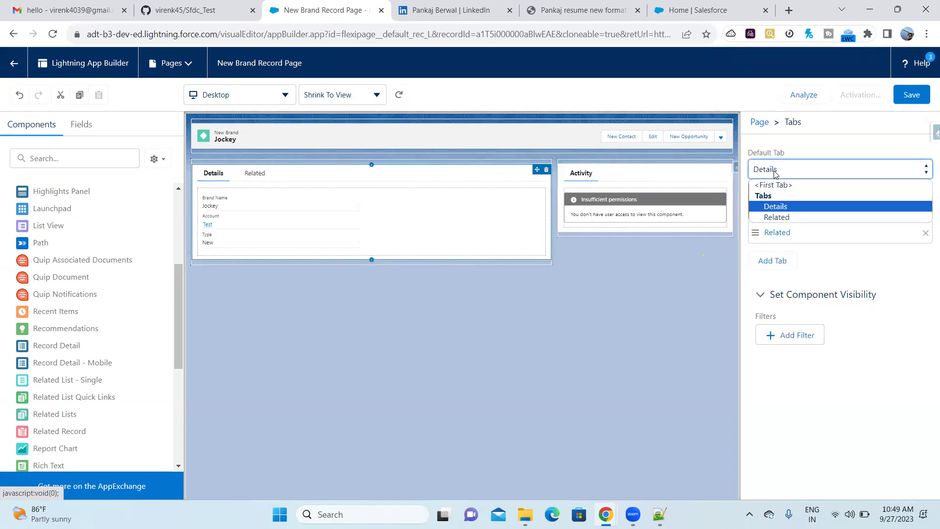
click(789, 218)
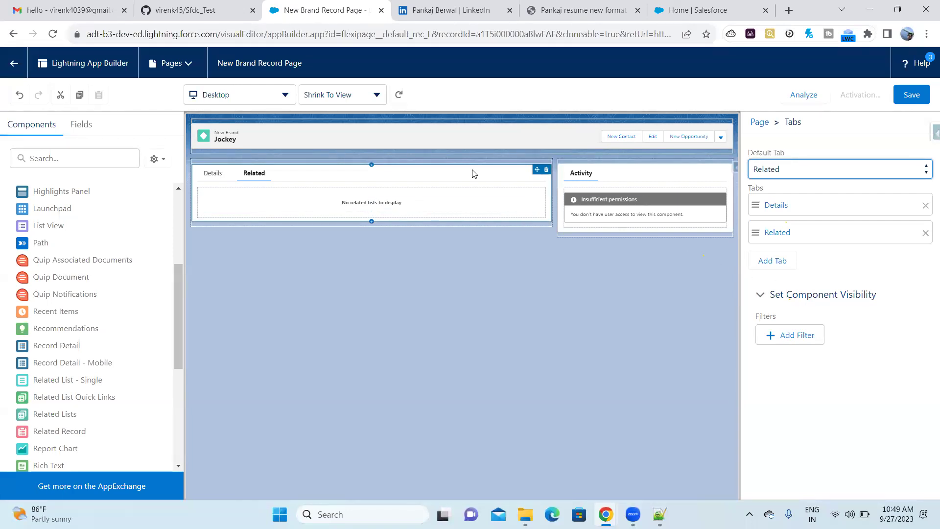
Add a component visibility filter to the Tabs component with record field Brand Name, operator Equal and value Jockey.
click(771, 336)
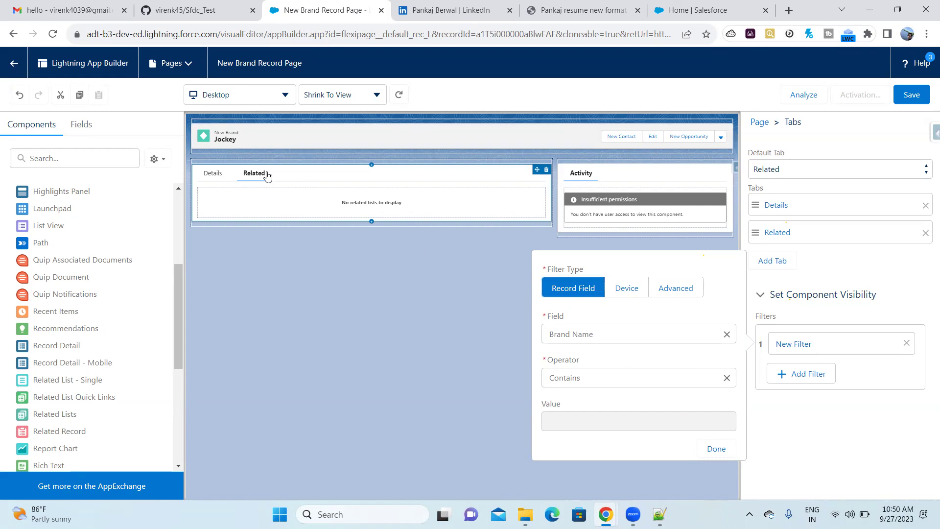
click(727, 379)
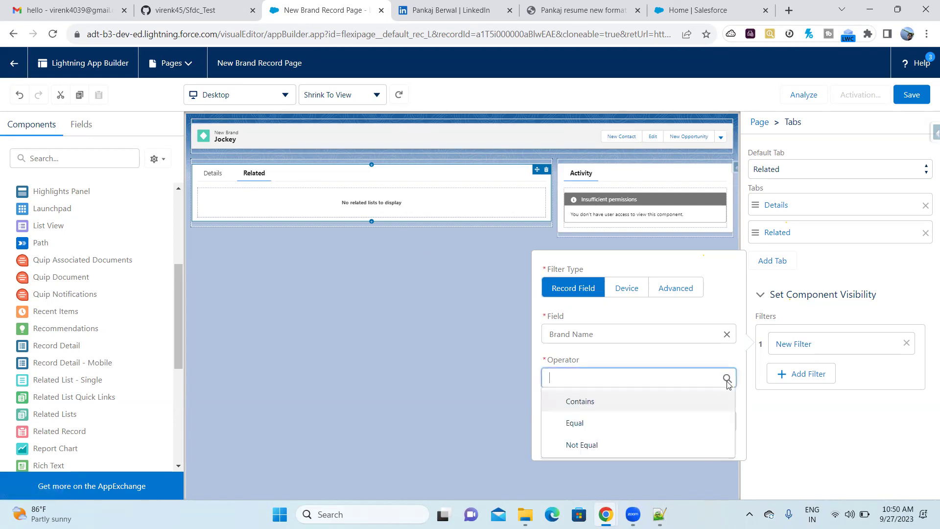
click(582, 424)
click(620, 418)
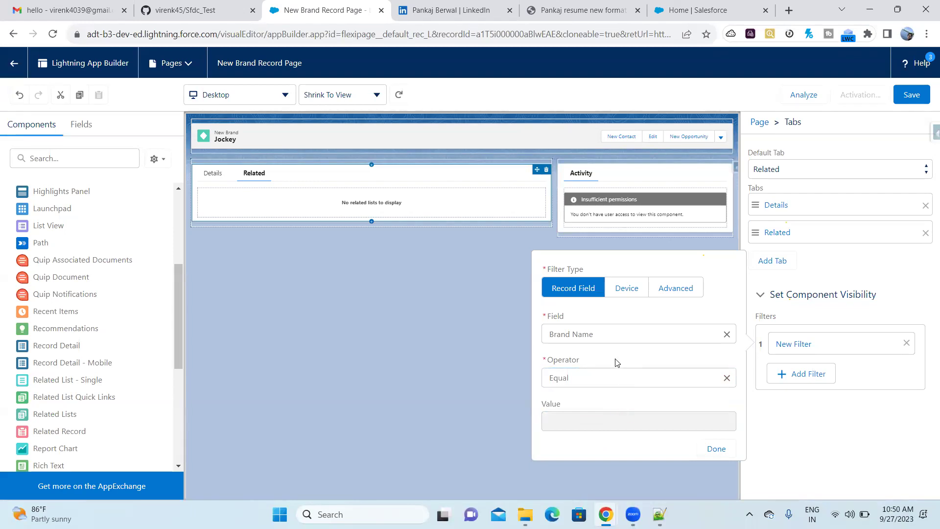
click(603, 331)
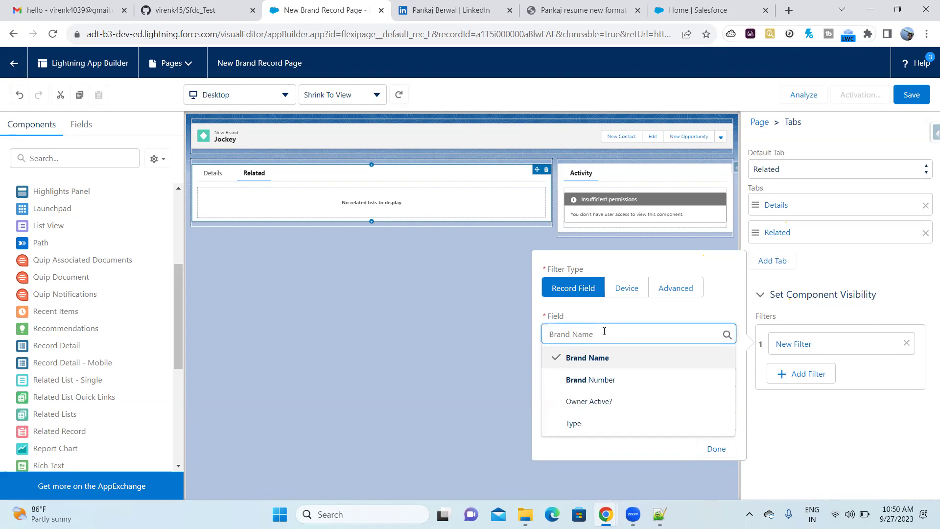
click(609, 357)
click(646, 415)
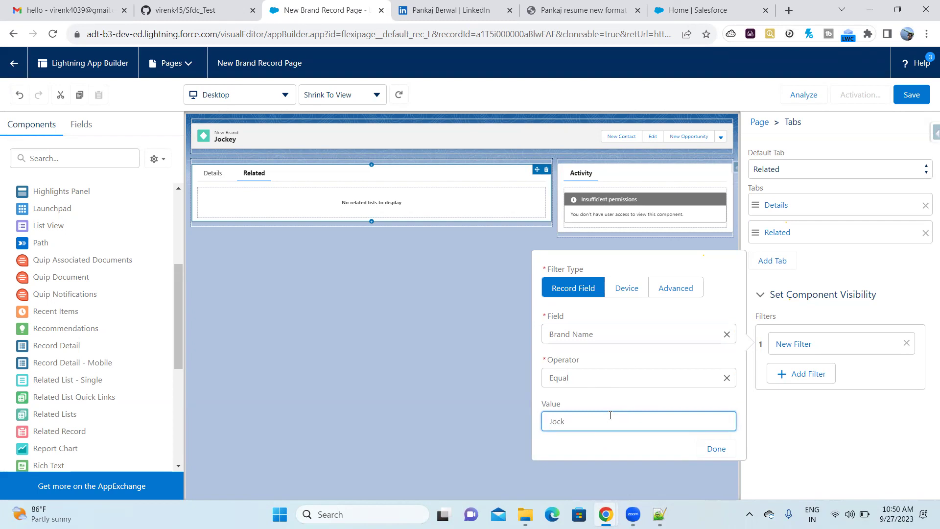
click(719, 449)
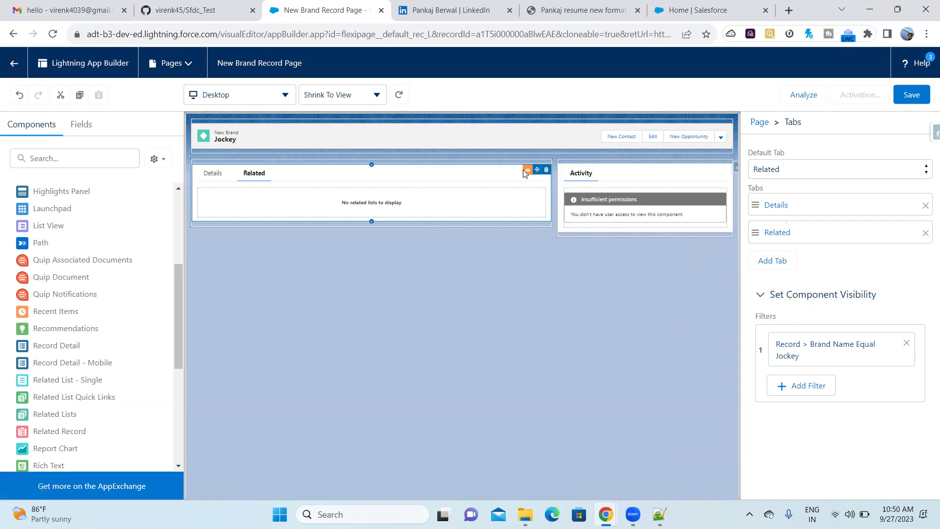
Save the New Brand record page and choose to activate it.
click(913, 95)
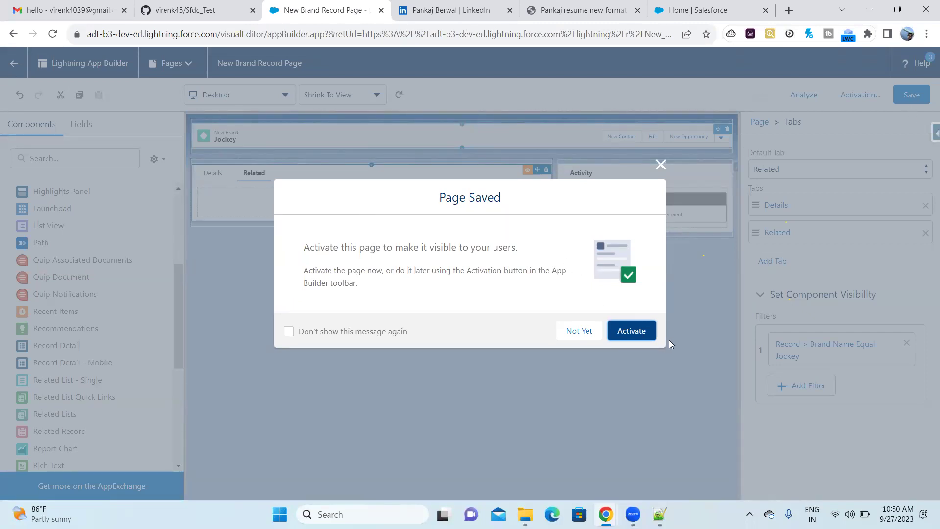
click(641, 333)
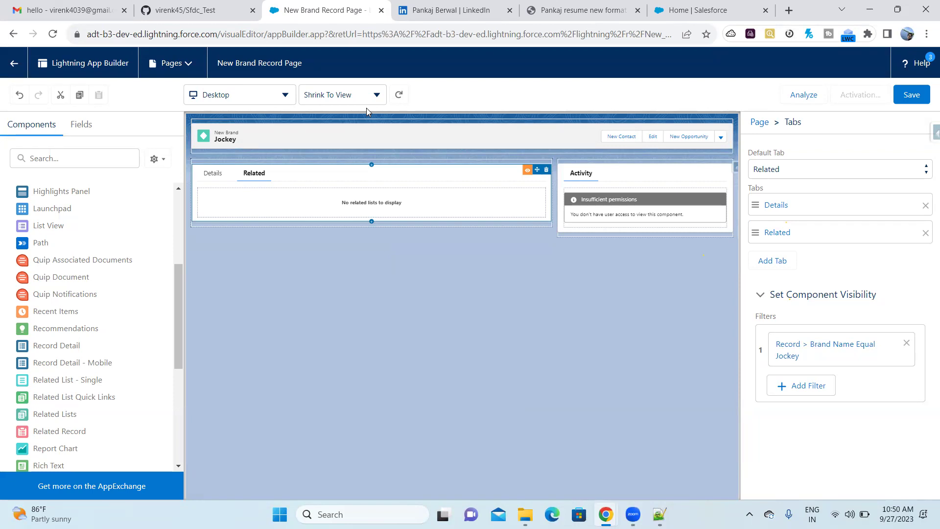
click(603, 227)
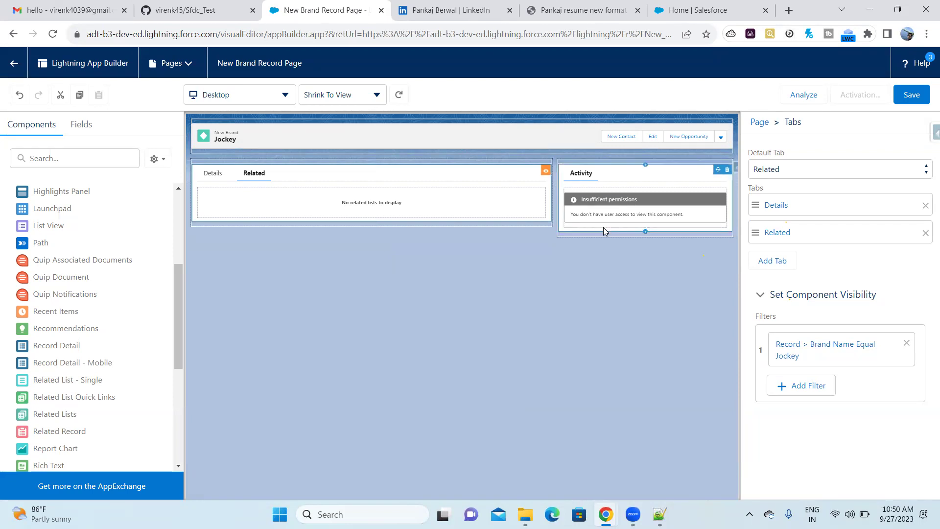
Open the page's activation settings and examine the org default, app default, and app, record type and profile assignment options.
click(860, 94)
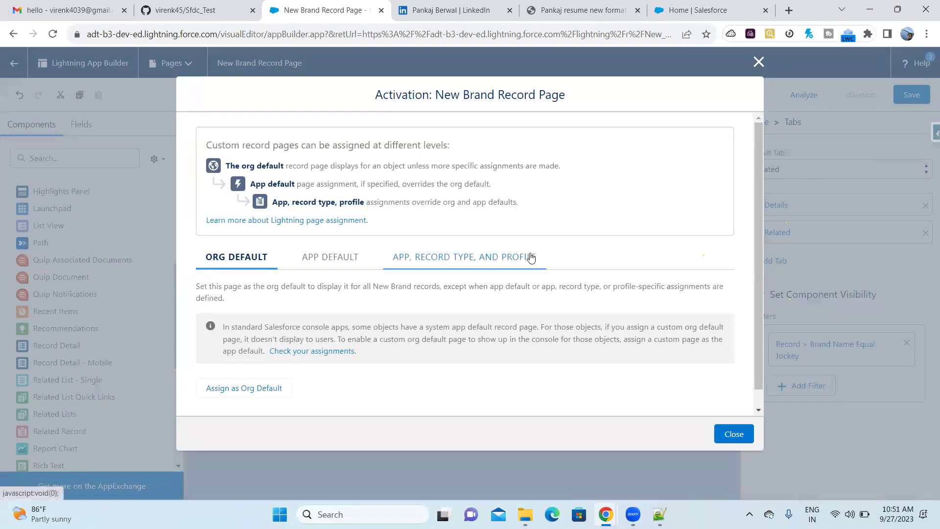
scroll(374, 331, down, 1)
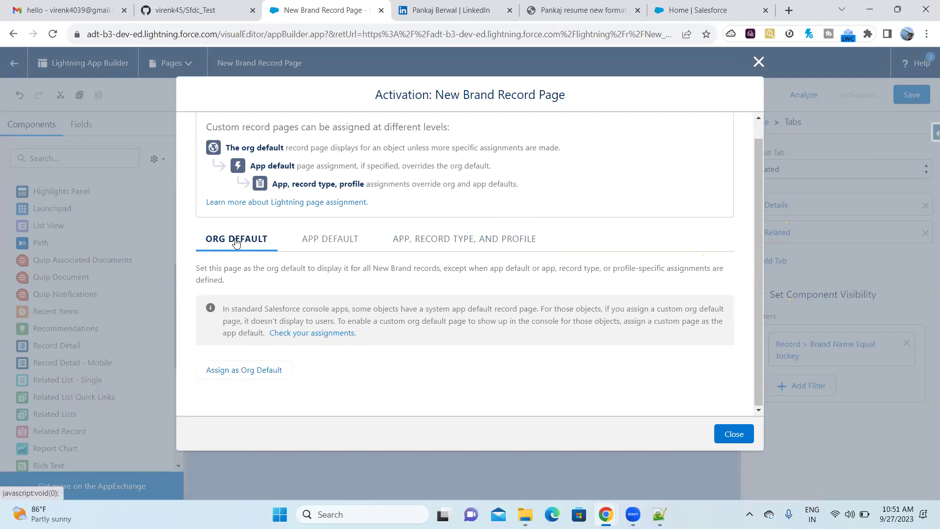
click(334, 240)
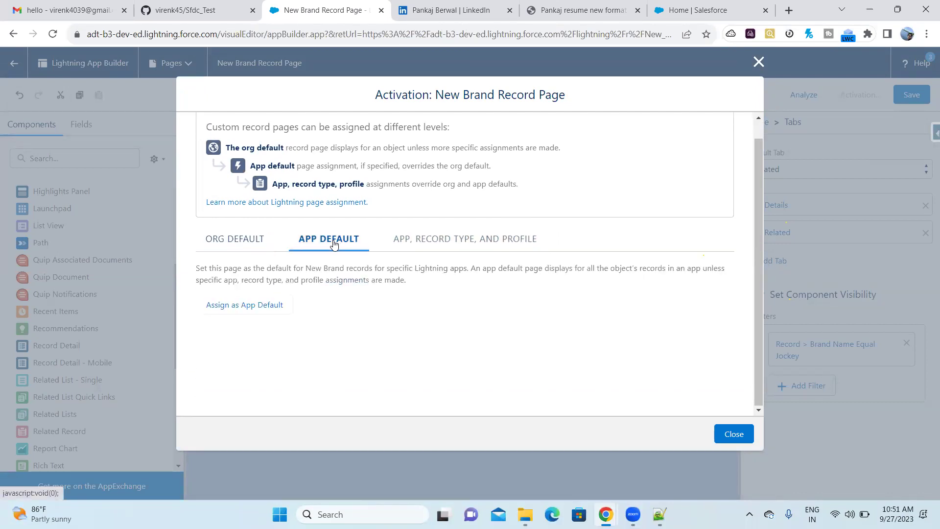
click(441, 239)
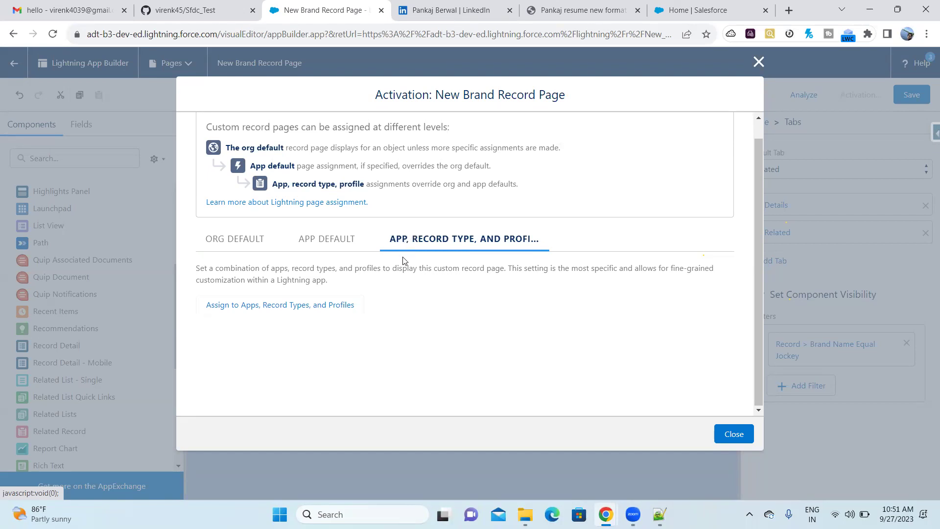
click(259, 240)
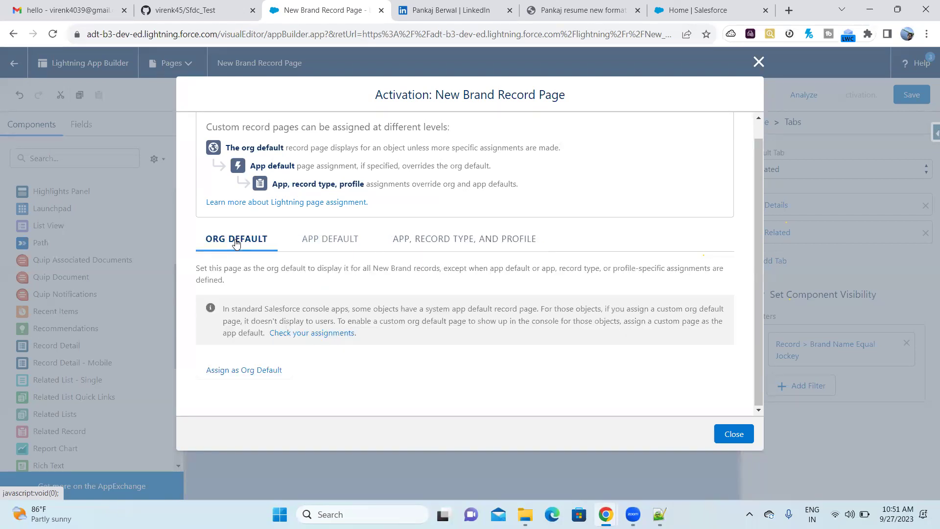
Assign the page as the org default for desktop and phone and save the assignment.
click(243, 370)
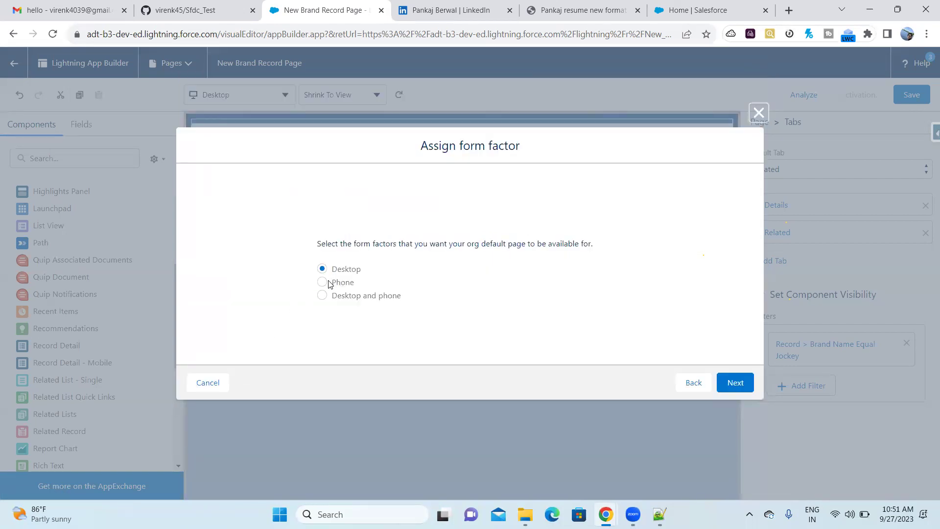
click(322, 295)
click(740, 383)
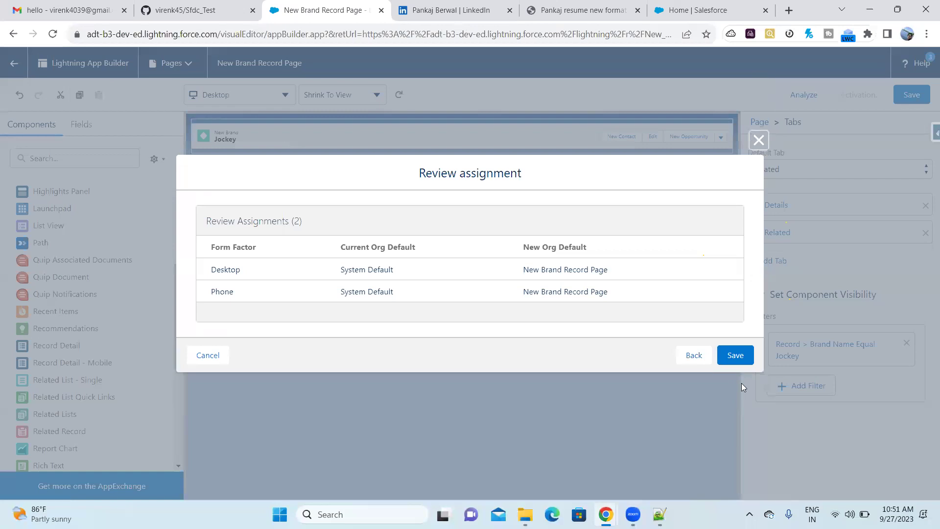
click(734, 357)
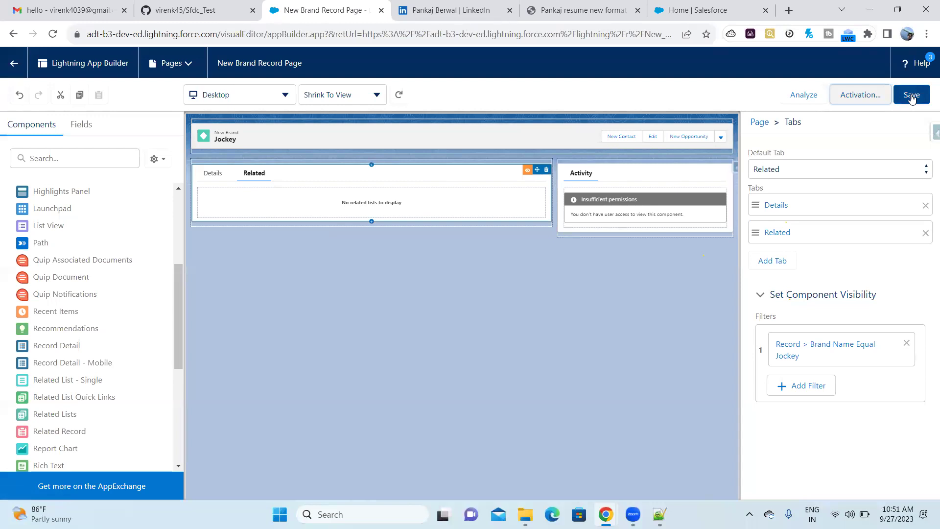
Return to the Jockey record and change its Brand Name to Jocke, saving the record.
click(12, 63)
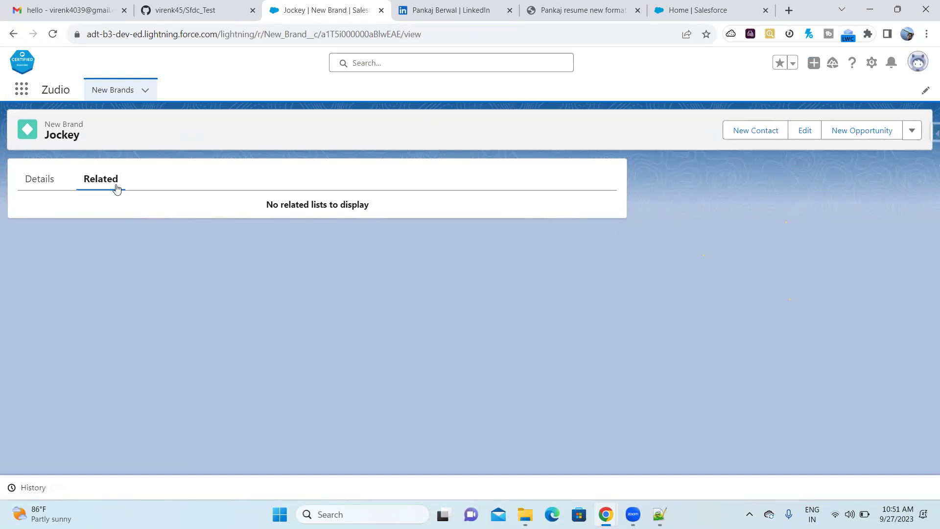
click(54, 175)
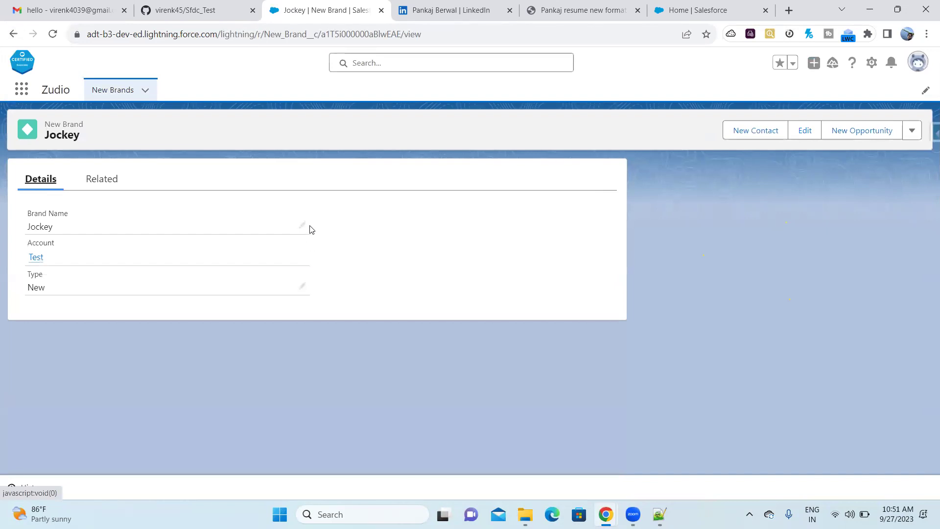
click(303, 225)
key(BackSpace)
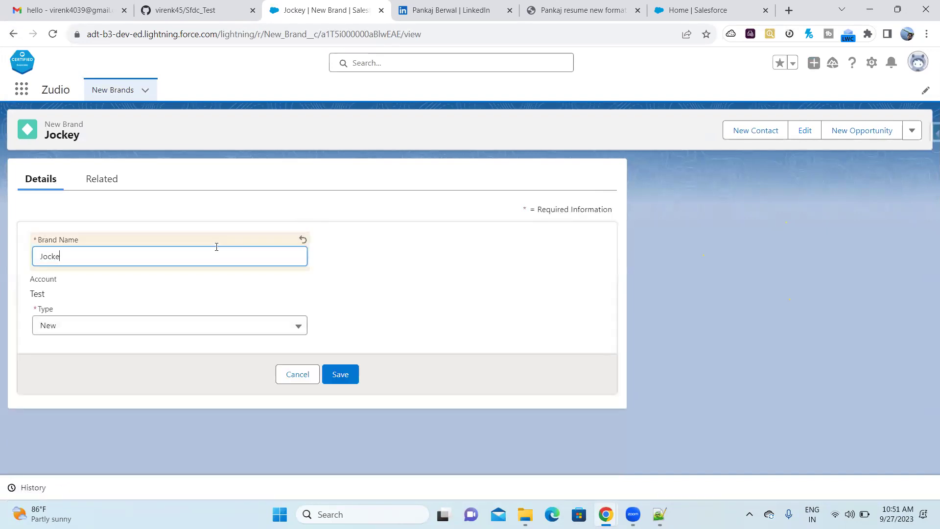
click(348, 381)
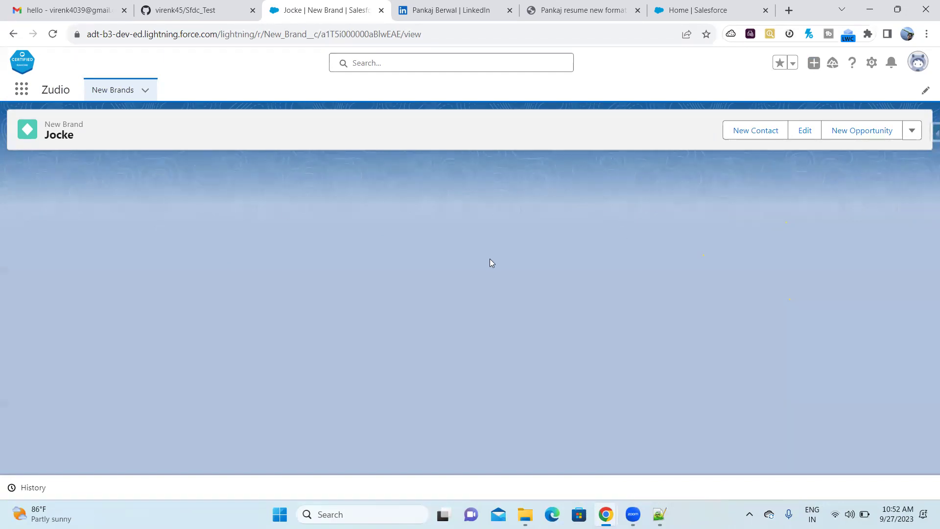
Reopen the record page for editing, remove the Brand Name visibility filter from the Tabs component, and save the page.
click(872, 63)
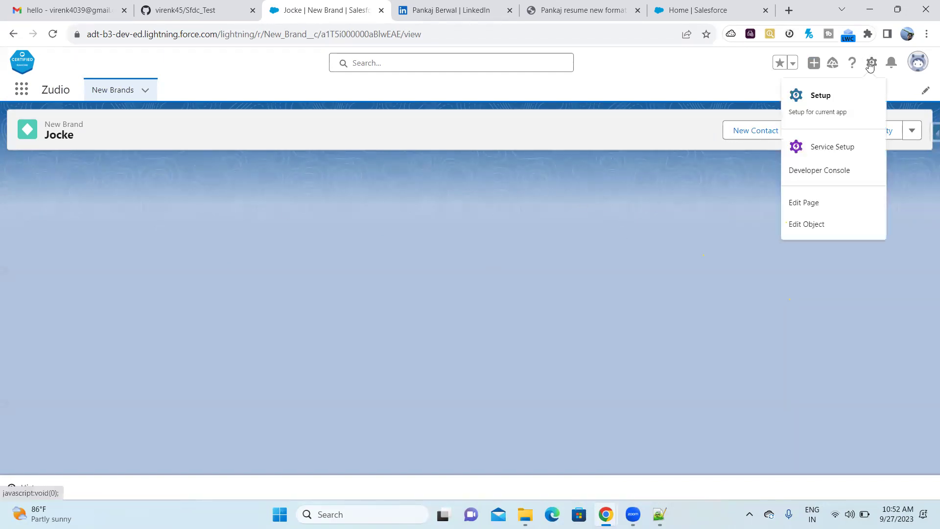
click(799, 205)
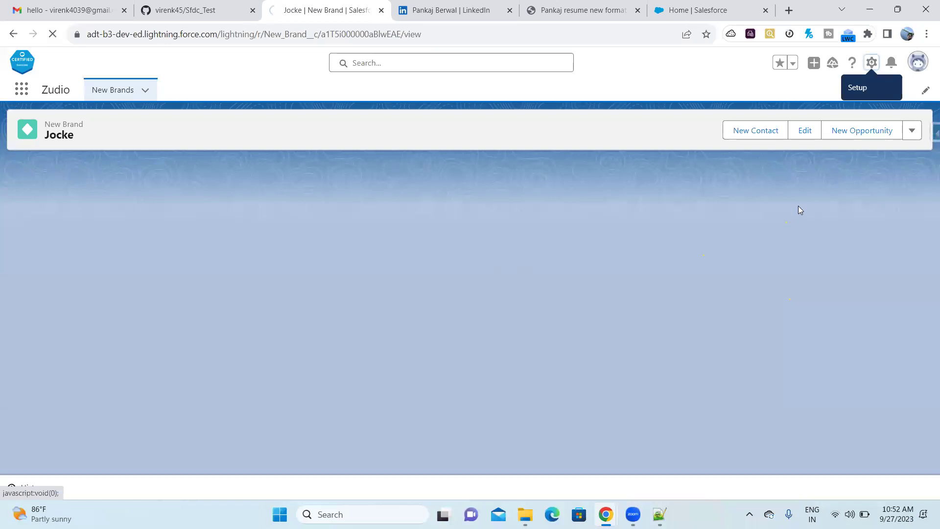
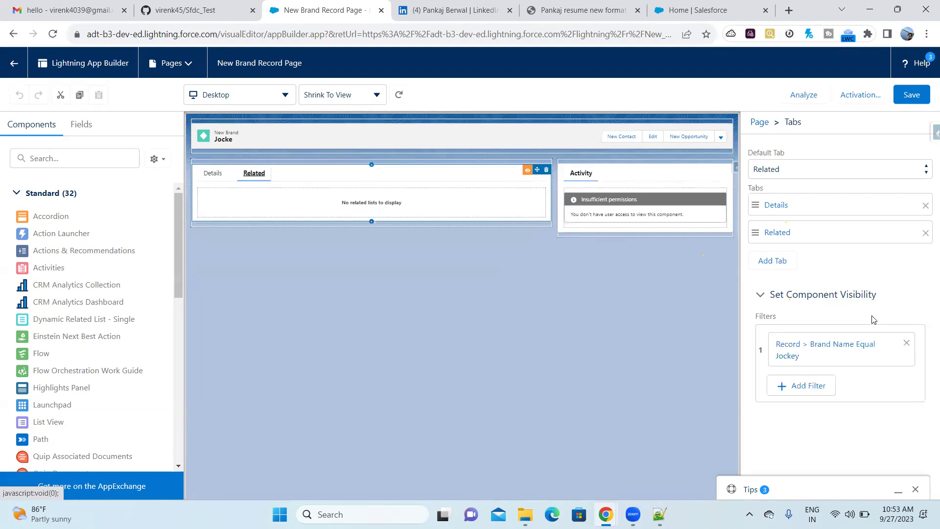
click(906, 343)
click(912, 97)
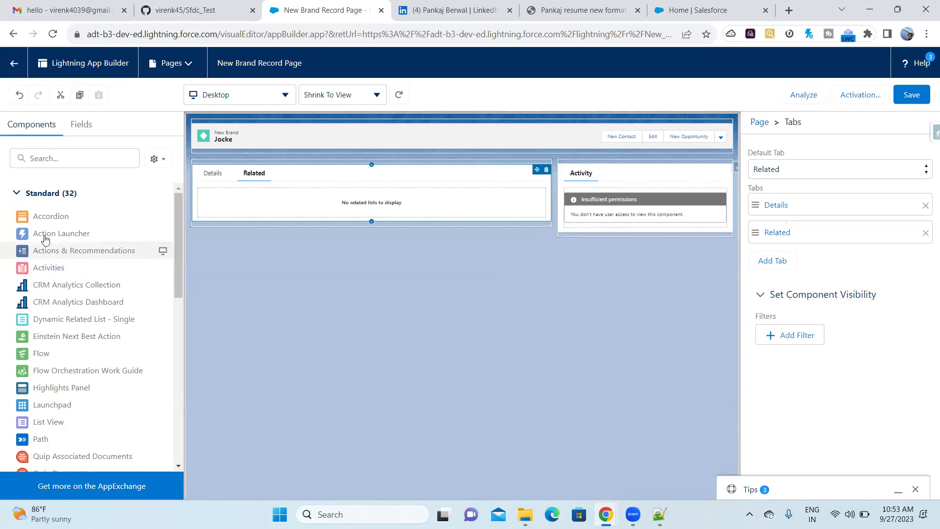
click(213, 175)
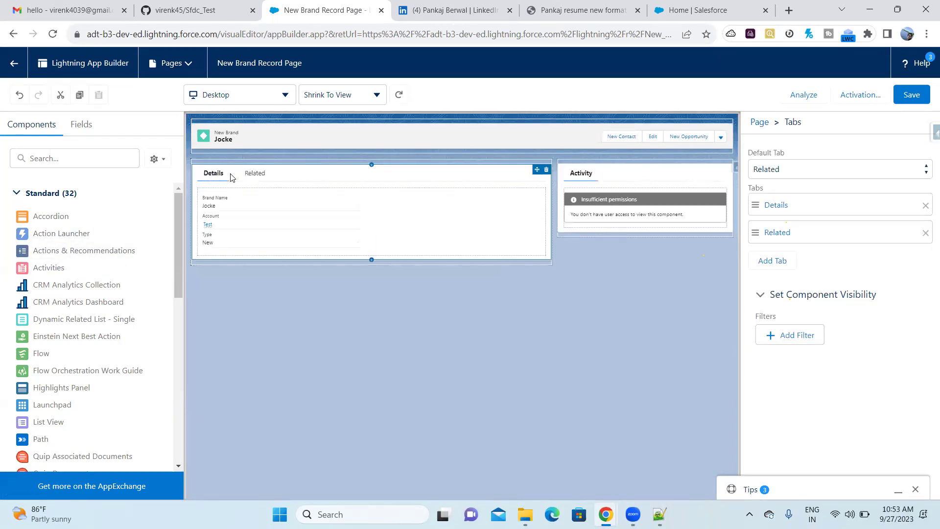
Add a second Highlights Panel below the Details and Related tabs, and delete it again.
click(235, 138)
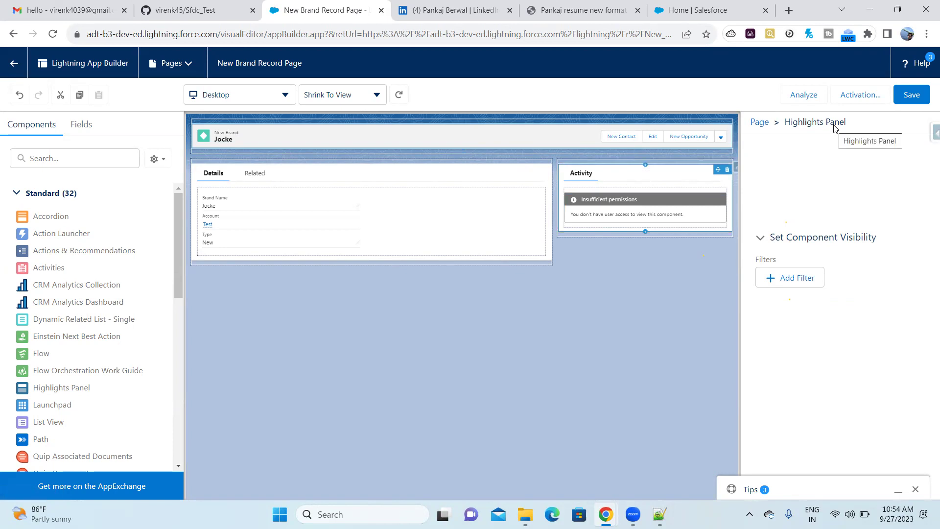
scroll(161, 293, down, 2)
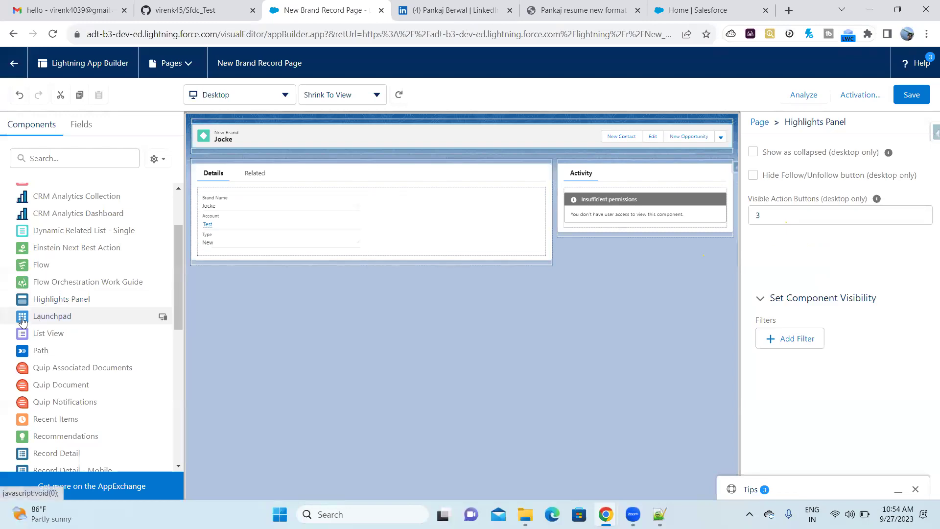
drag(53, 299, 360, 265)
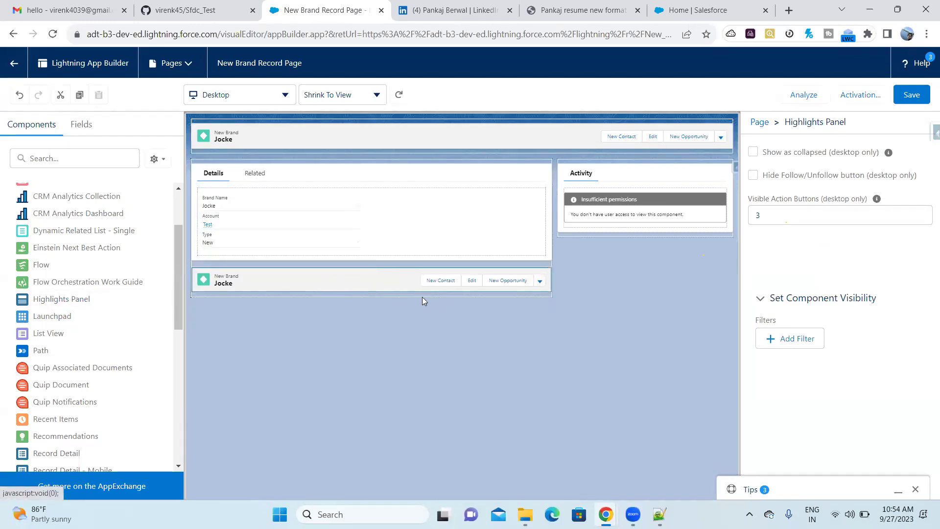
mouse_move(540, 273)
click(546, 274)
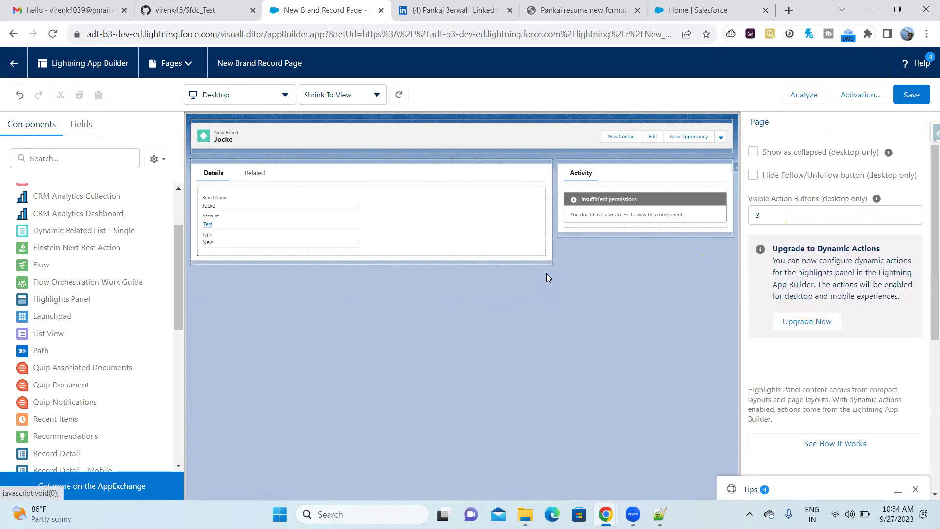
Set the header Highlights Panel's number of visible action buttons on desktop to 5.
click(569, 133)
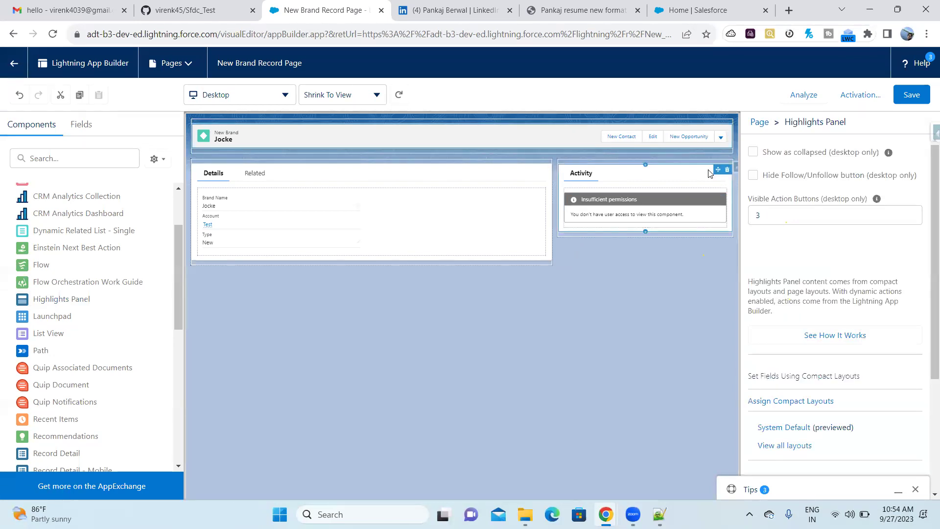
click(776, 214)
text(5)
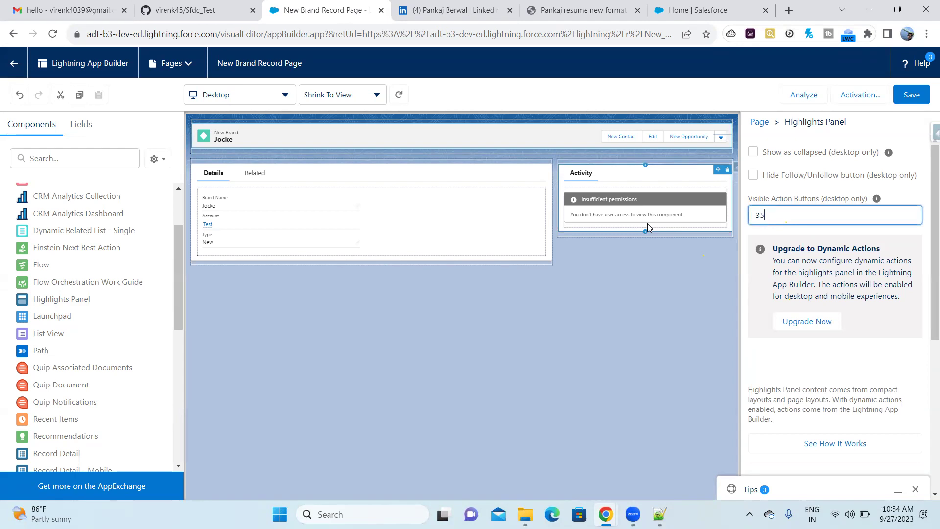
key(BackSpace)
key(BackSpace)
text(5)
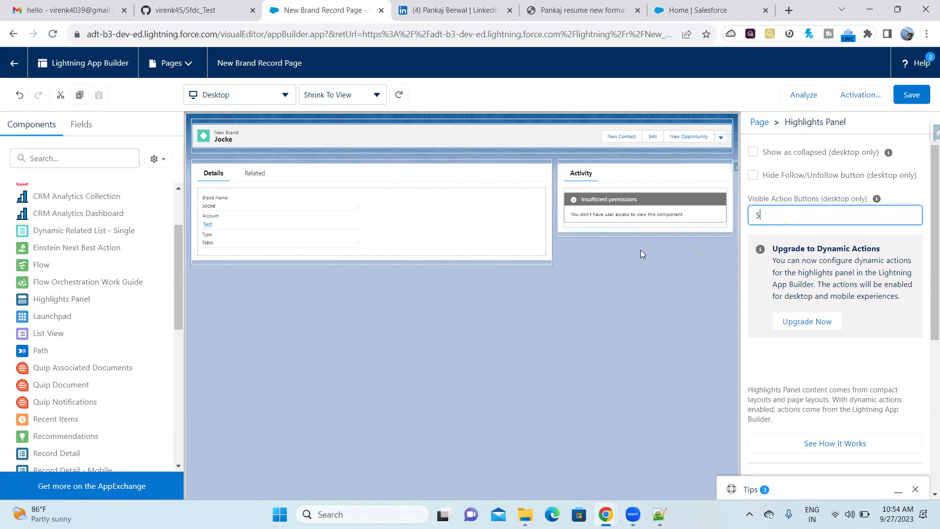
click(754, 268)
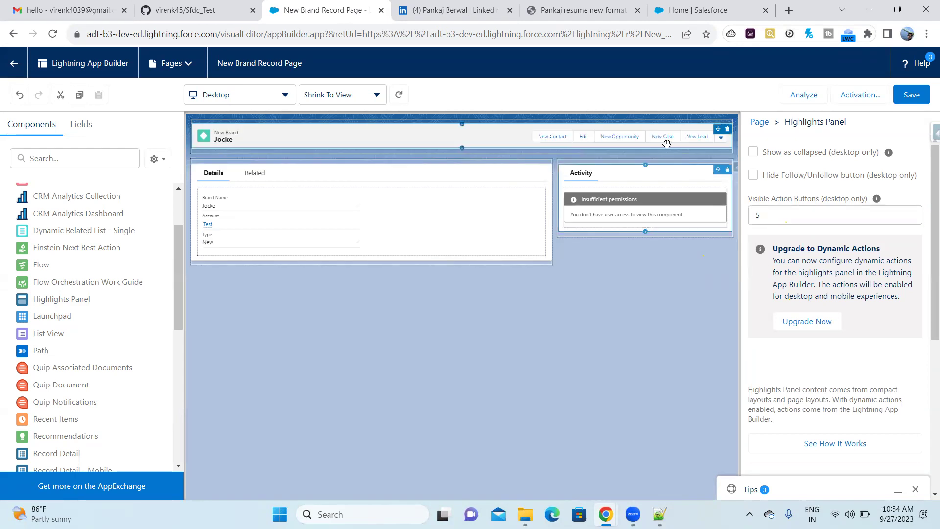
Examine the Highlights Panel's layout assignments, the Activity tab component's properties, and the available standard components.
scroll(803, 237, down, 5)
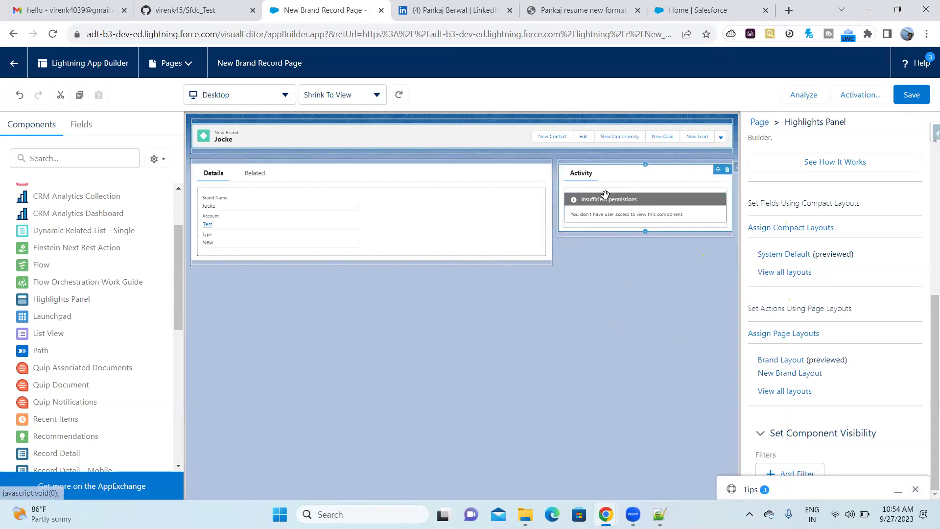
click(597, 172)
click(597, 172)
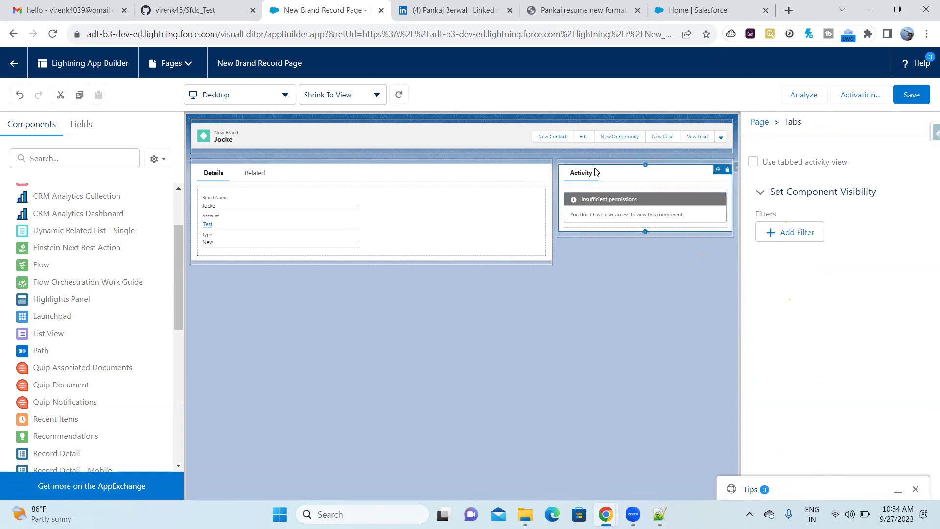
click(606, 201)
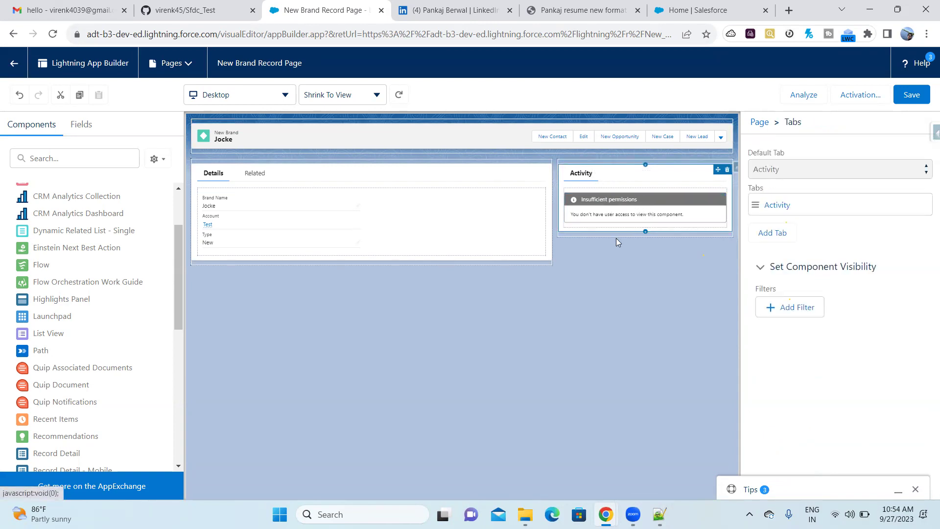
scroll(71, 294, up, 3)
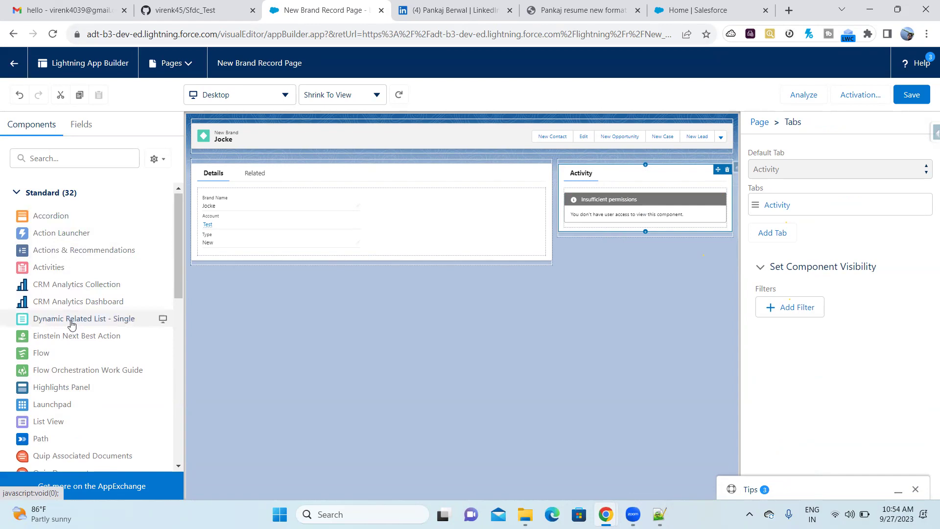
scroll(66, 322, down, 1)
click(246, 176)
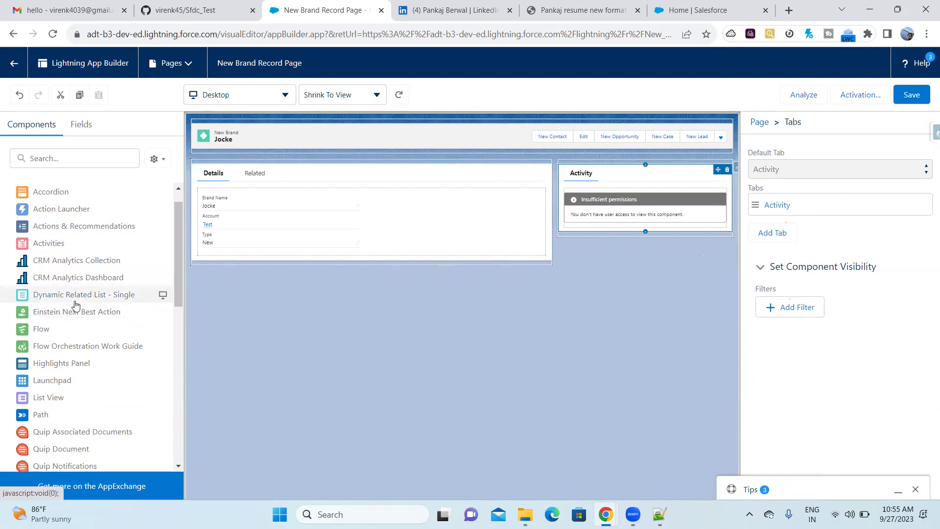
Add a List View component below the Details and Related tabs, and place Related List Quick Links above it.
scroll(76, 306, down, 3)
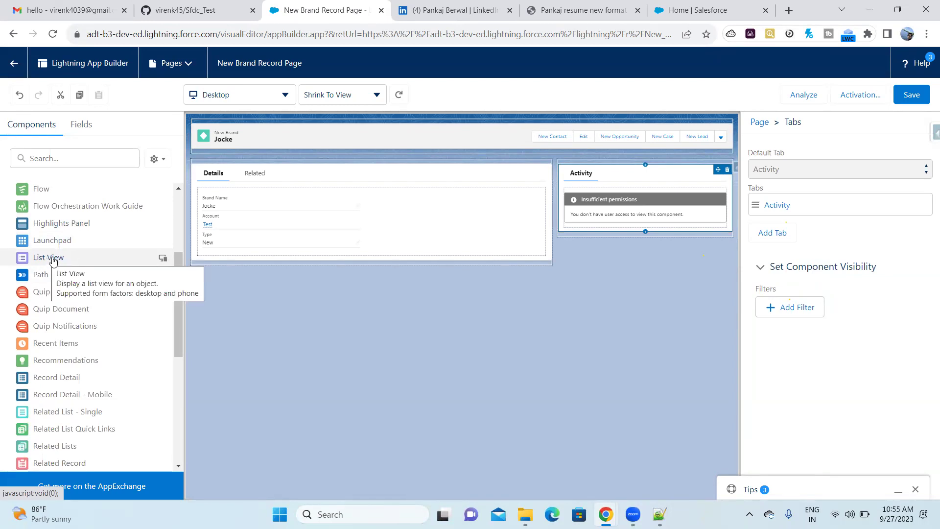
drag(49, 259, 379, 260)
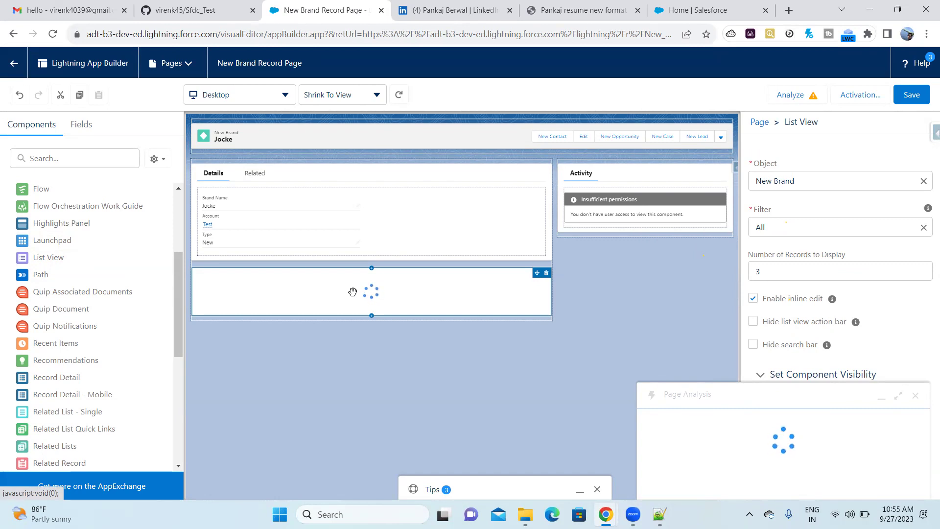
scroll(111, 304, down, 3)
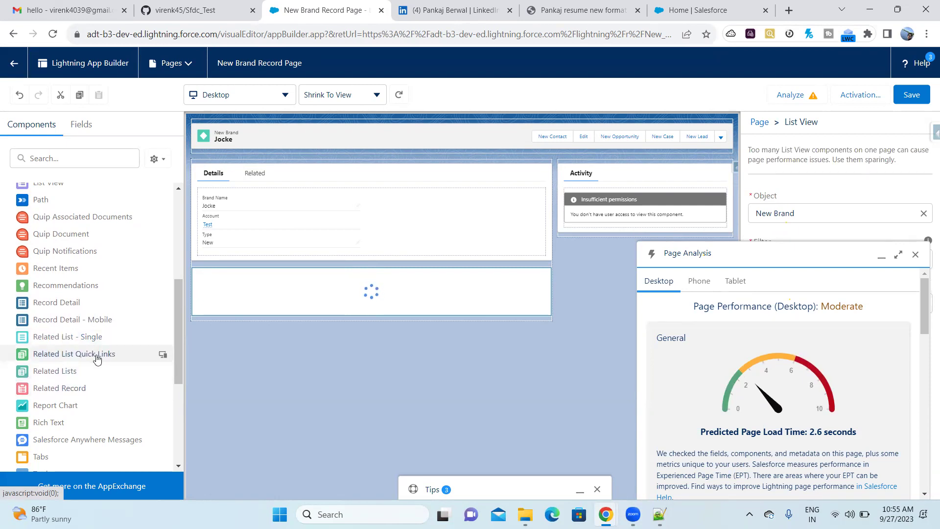
drag(97, 358, 341, 261)
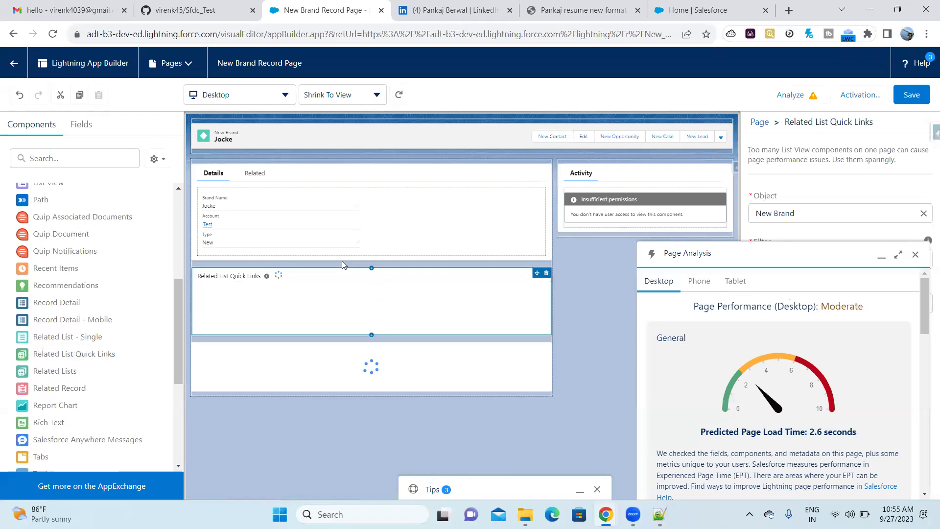
Look through the remaining standard components, close the page analysis, and save the record page.
scroll(71, 384, down, 2)
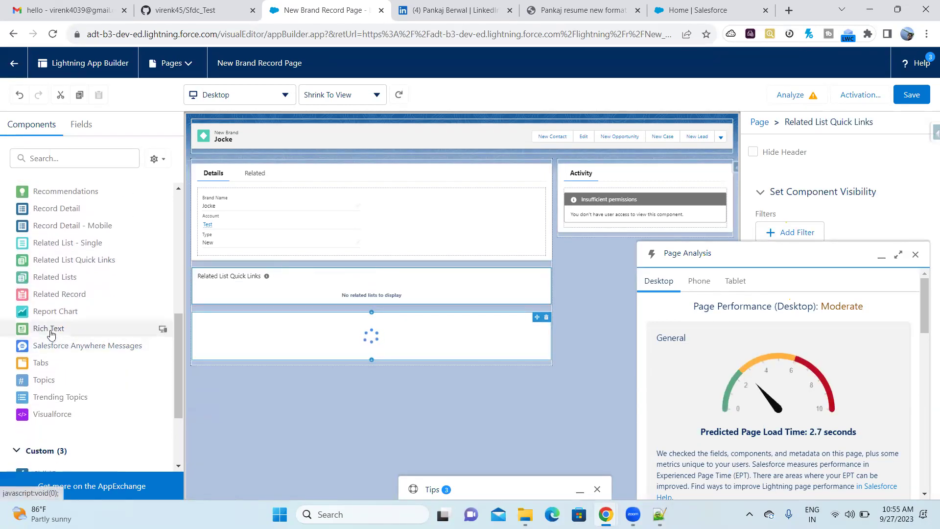
click(328, 195)
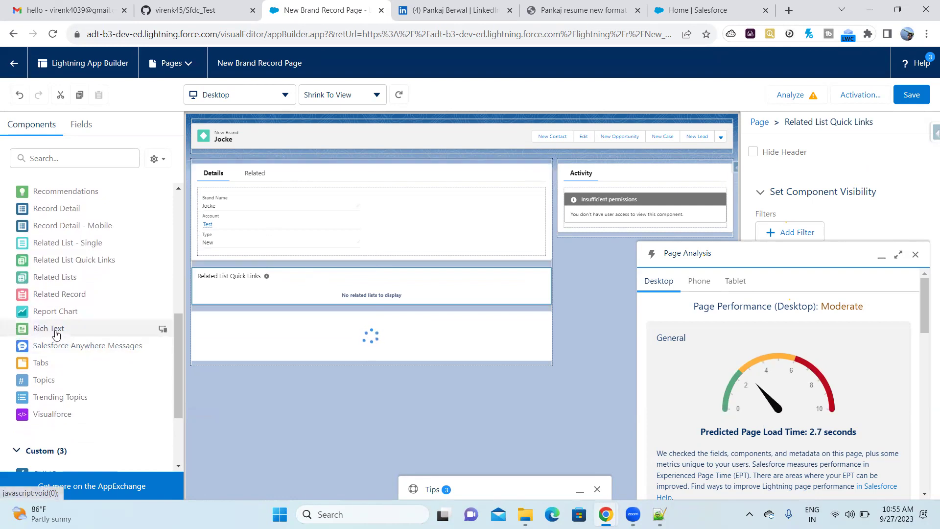
scroll(80, 390, up, 8)
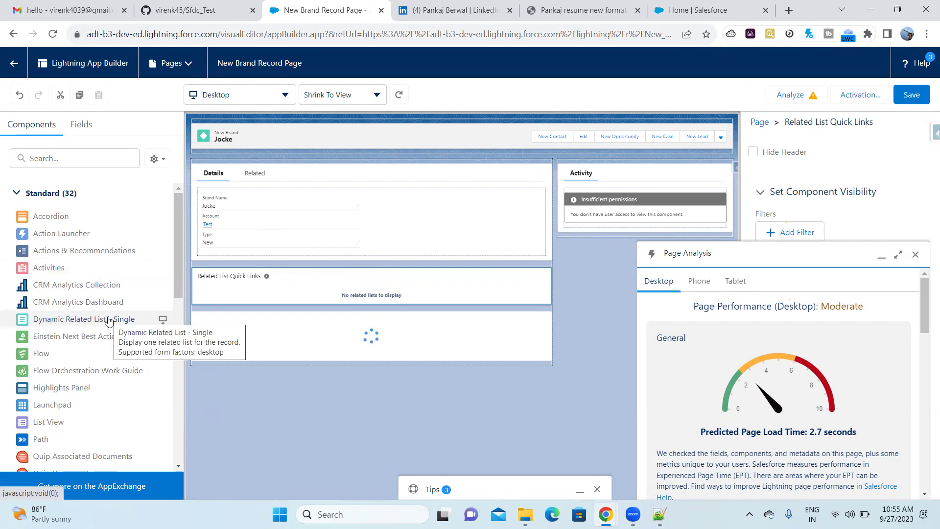
click(913, 254)
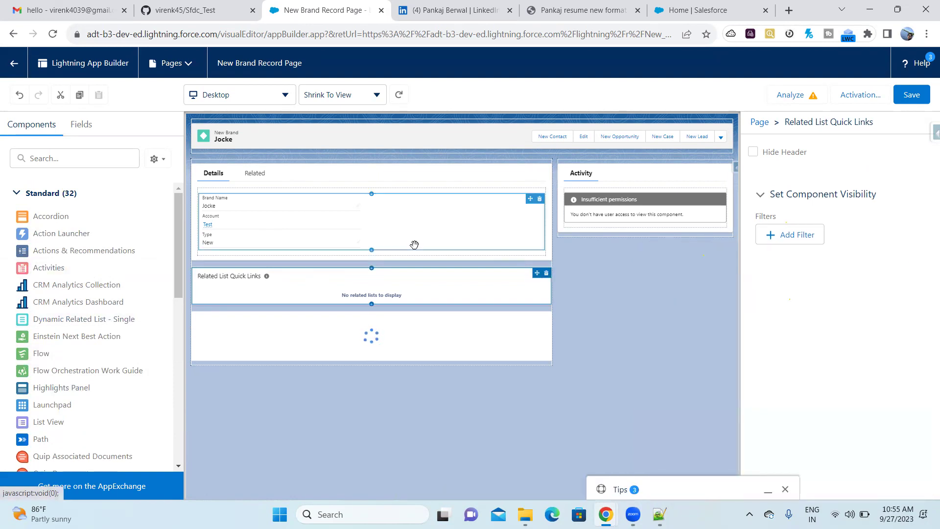
scroll(27, 404, down, 4)
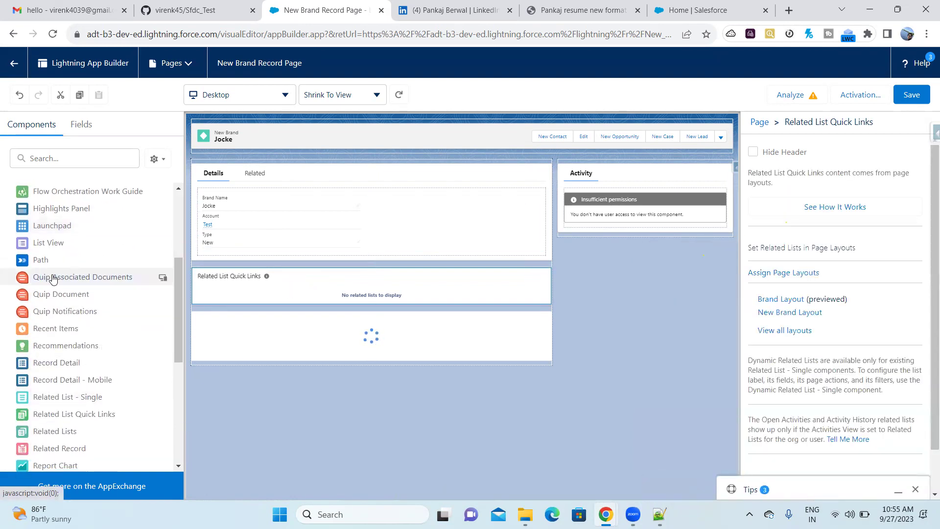
click(913, 95)
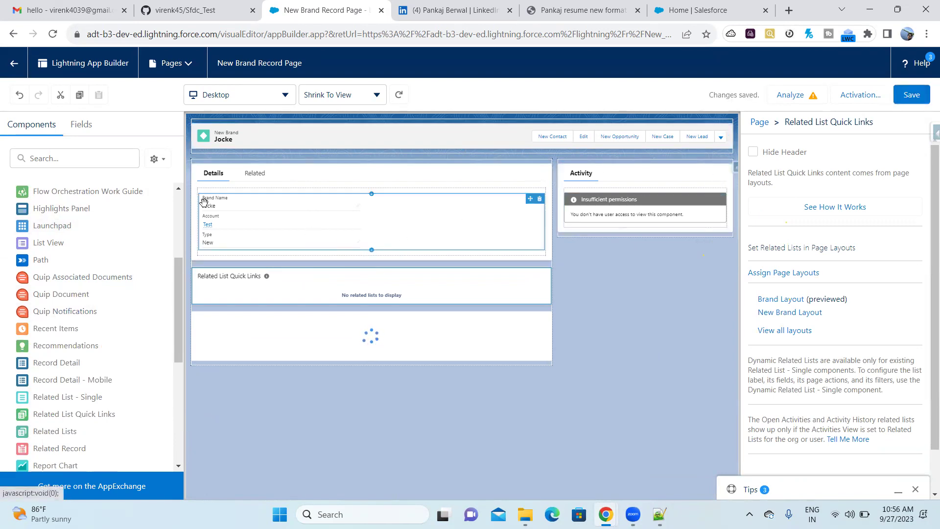
Add a Field Section below the record detail inside the Details tab.
click(77, 126)
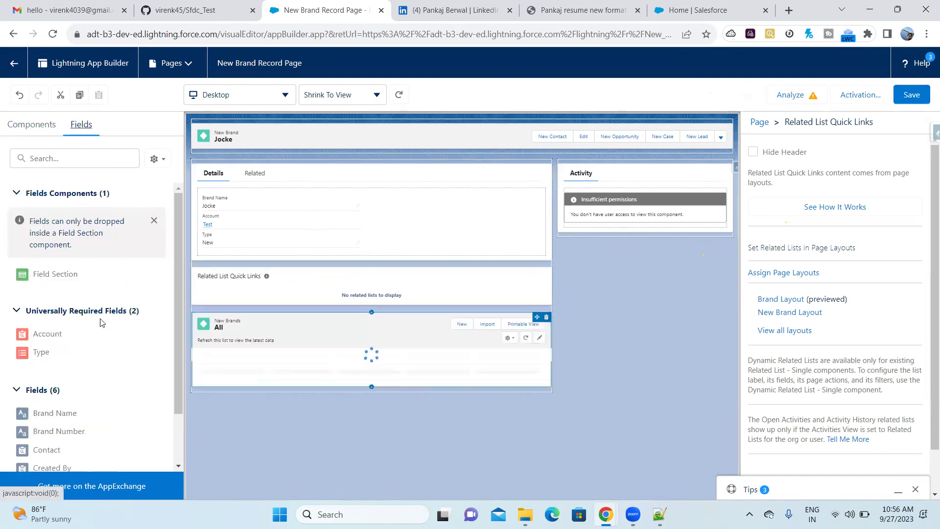
scroll(101, 322, down, 2)
drag(59, 388, 308, 244)
drag(38, 211, 304, 241)
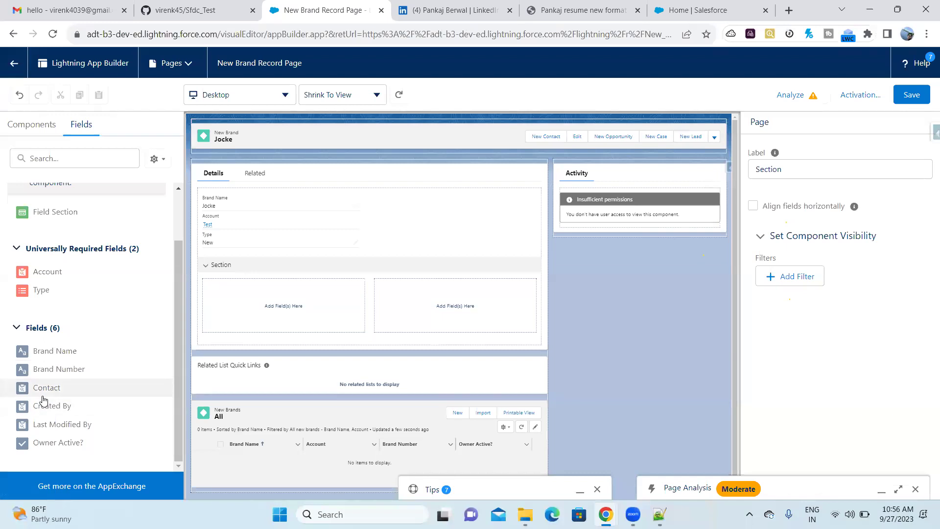
Place the Contact field in the new section's first column and the Owner Active? field in its second column.
drag(30, 388, 269, 308)
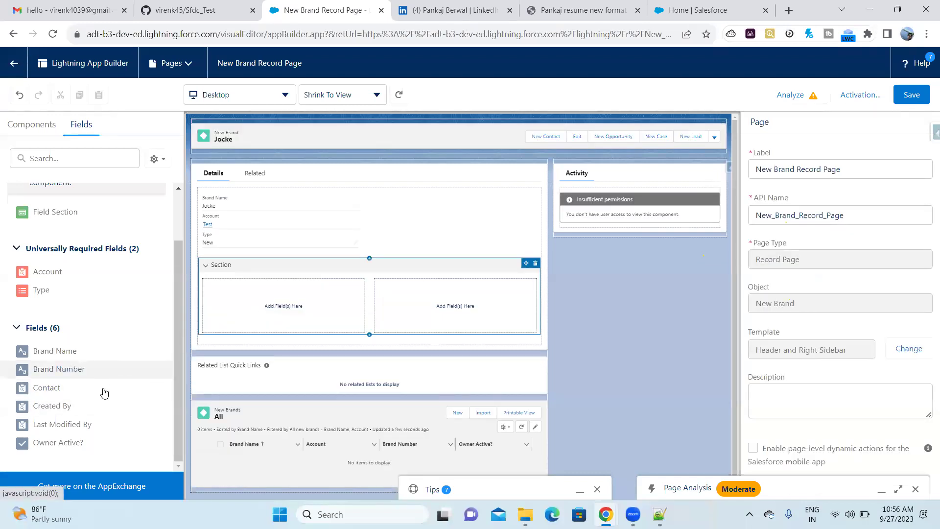
drag(30, 388, 66, 386)
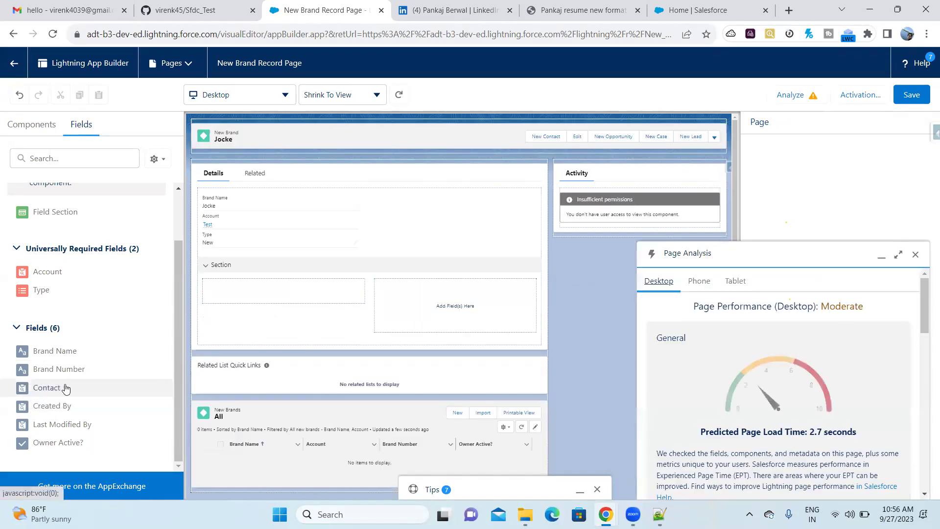
drag(60, 449, 440, 290)
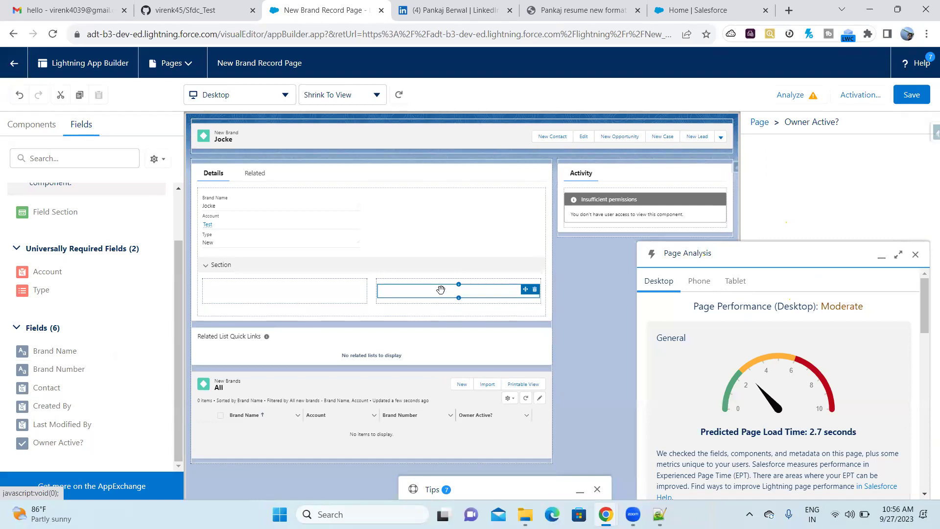
Close the page analysis and save the record page without the missing required fields.
click(911, 95)
click(632, 330)
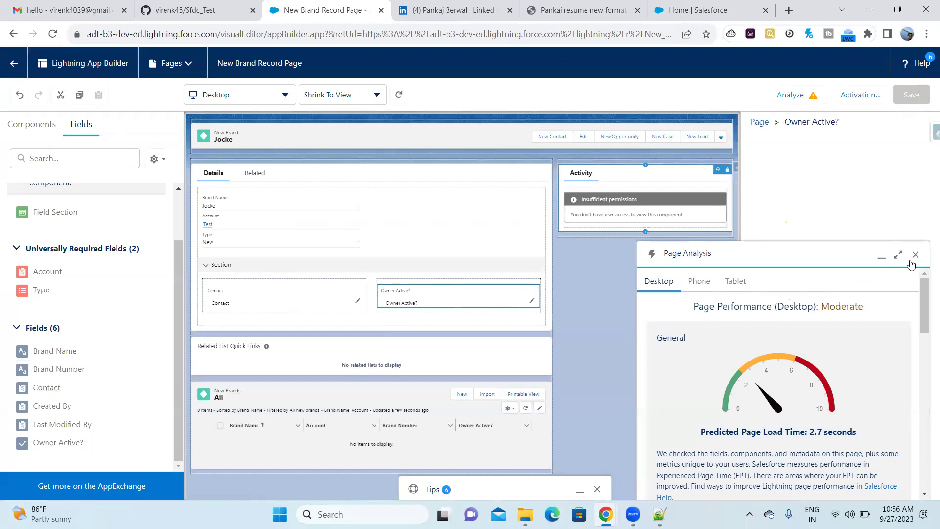
click(914, 254)
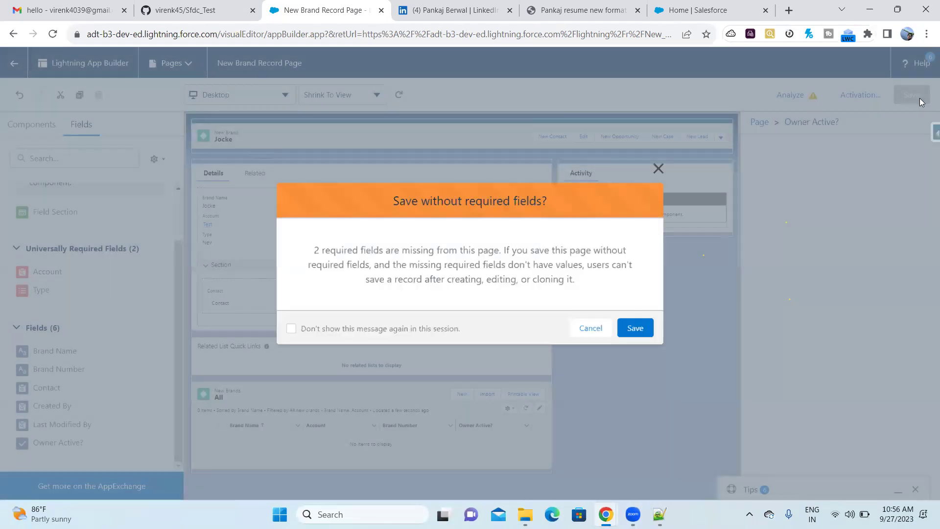
click(635, 331)
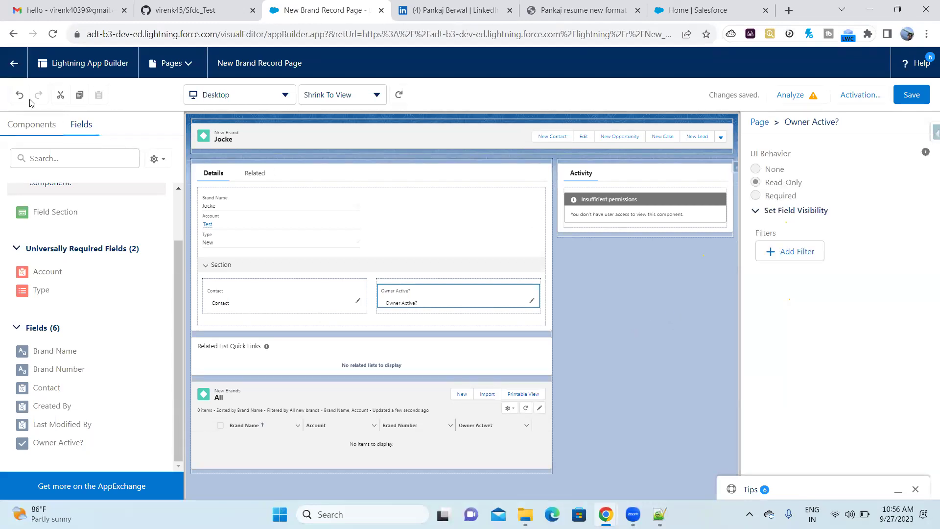
Return to the Jocke record and check its header, Details tab and Related tab on the updated page.
click(15, 66)
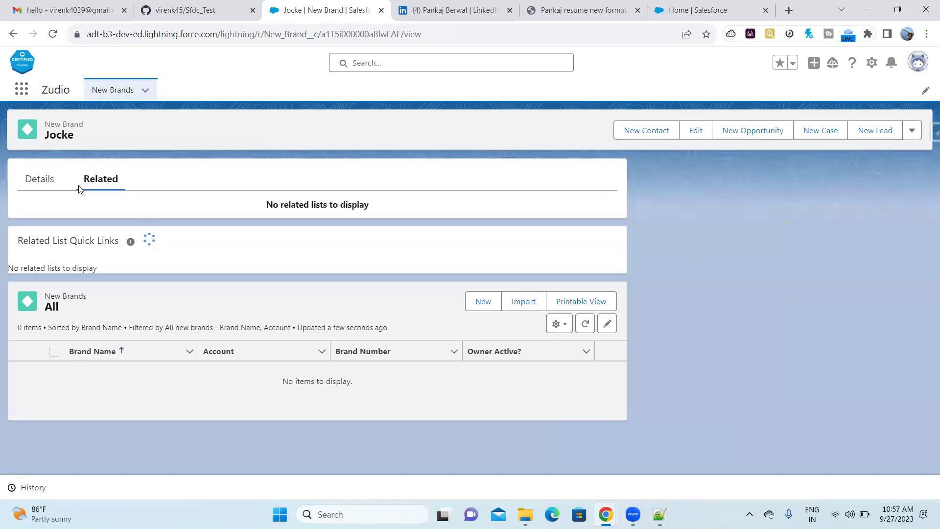
click(60, 186)
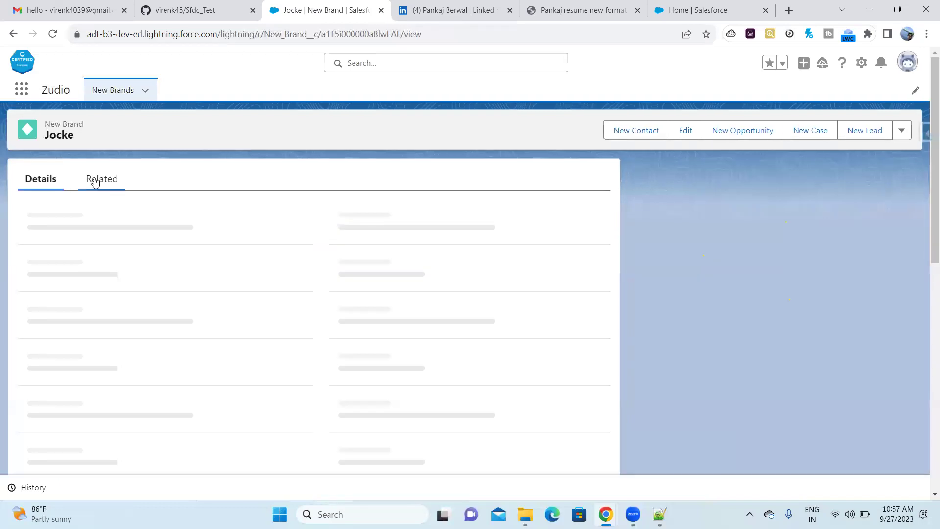
click(95, 182)
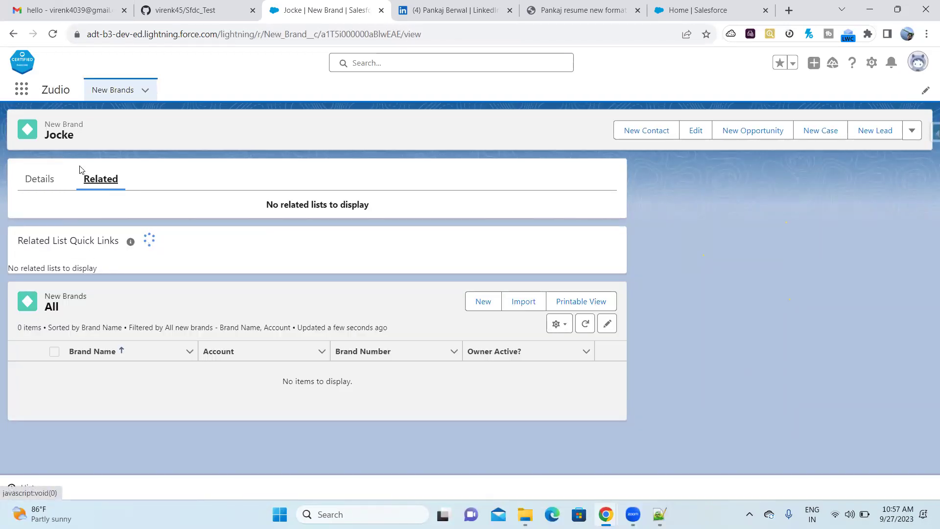
triple_click(73, 123)
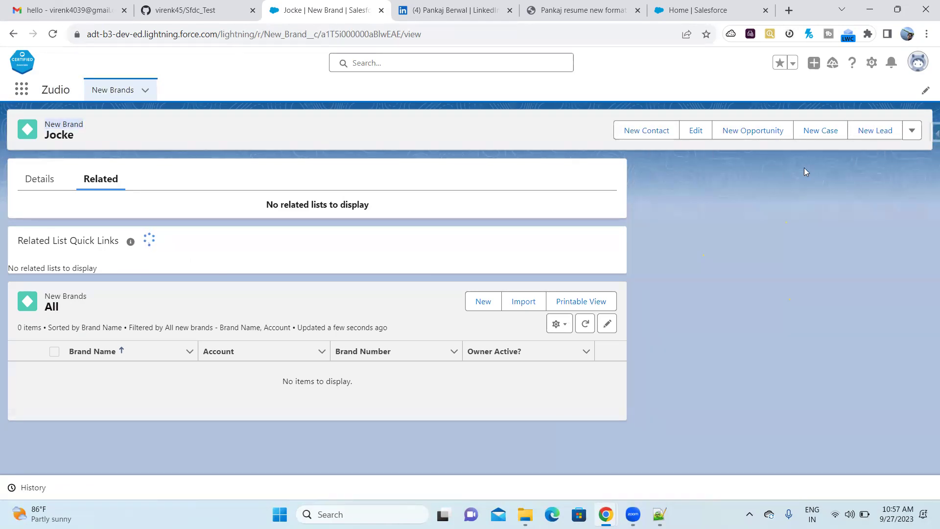
Review the Jocke record's extra header actions and the fields and section on its Details tab.
click(909, 132)
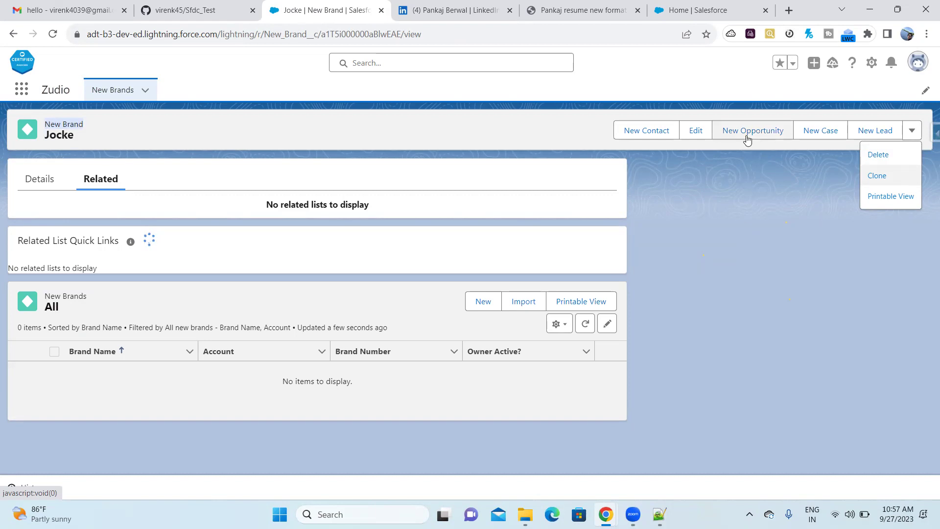
click(40, 180)
scroll(181, 313, down, 1)
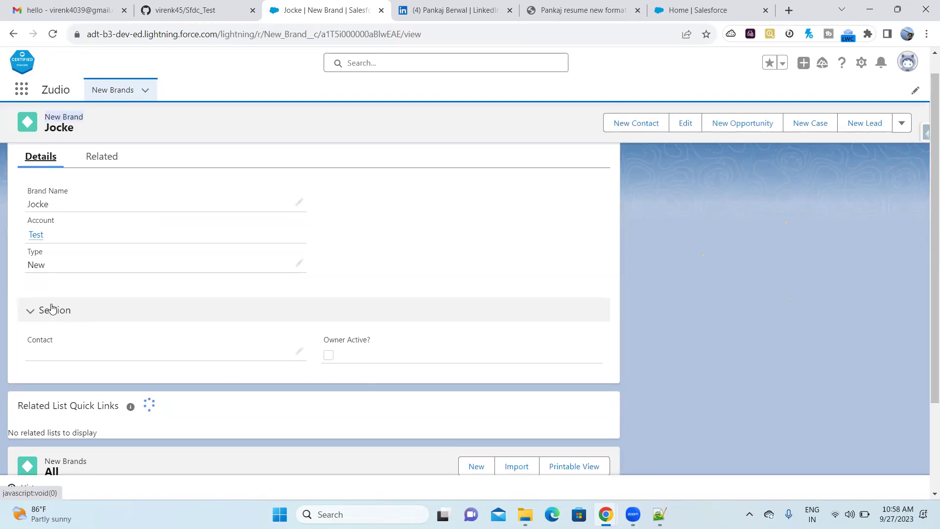
scroll(305, 335, up, 1)
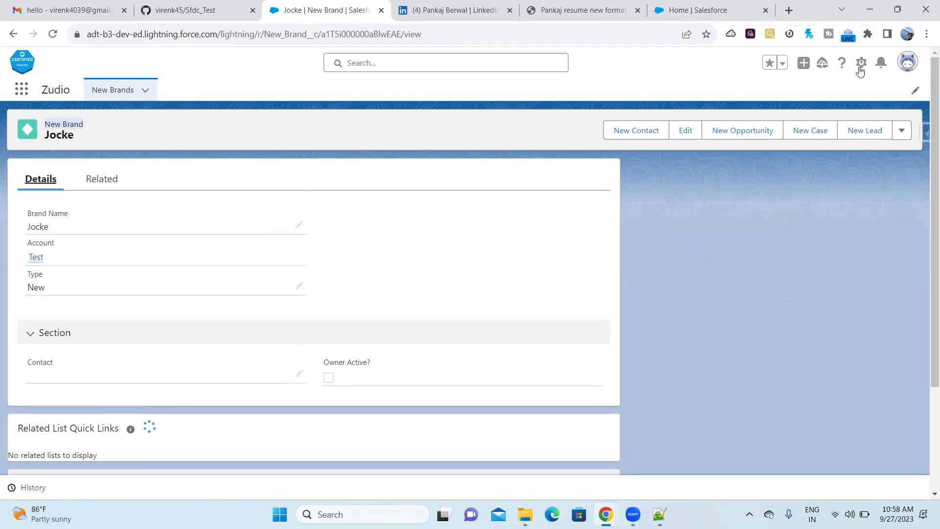
Open the Jocke record's page for editing in Lightning App Builder.
click(651, 5)
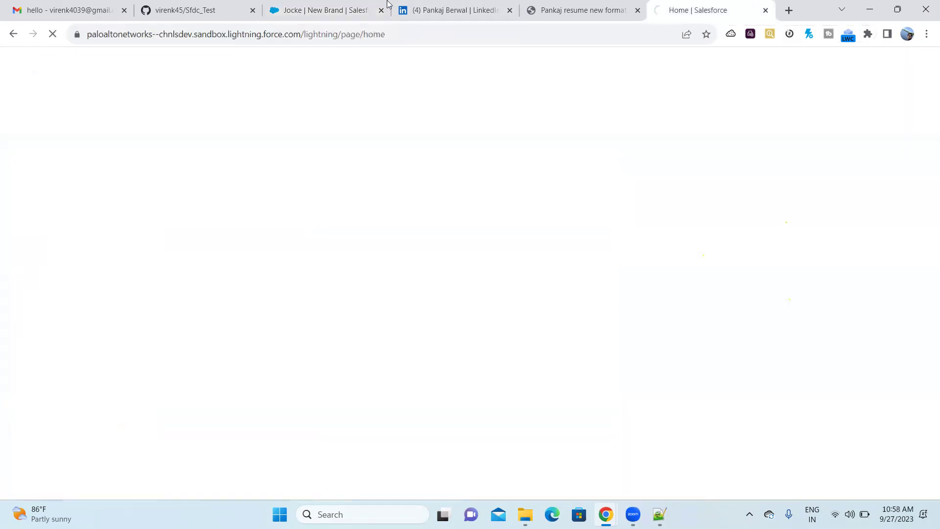
click(366, 5)
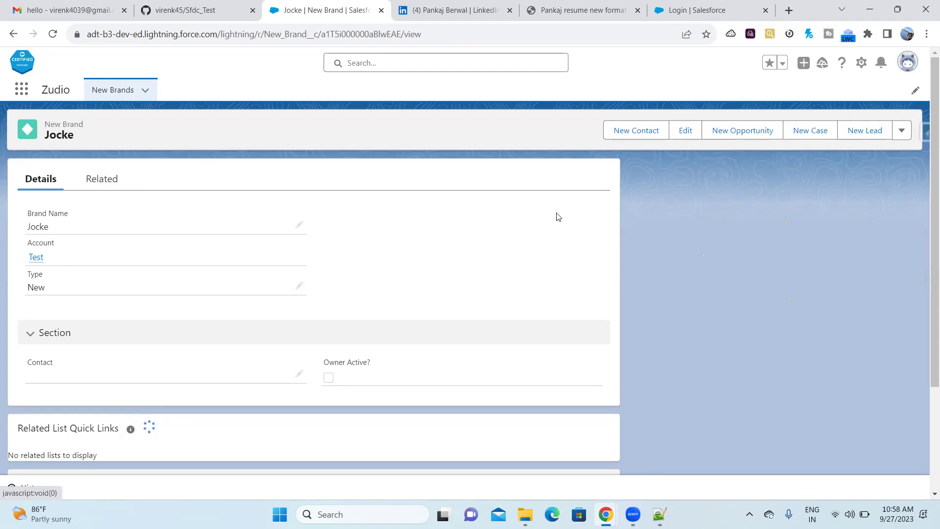
click(861, 62)
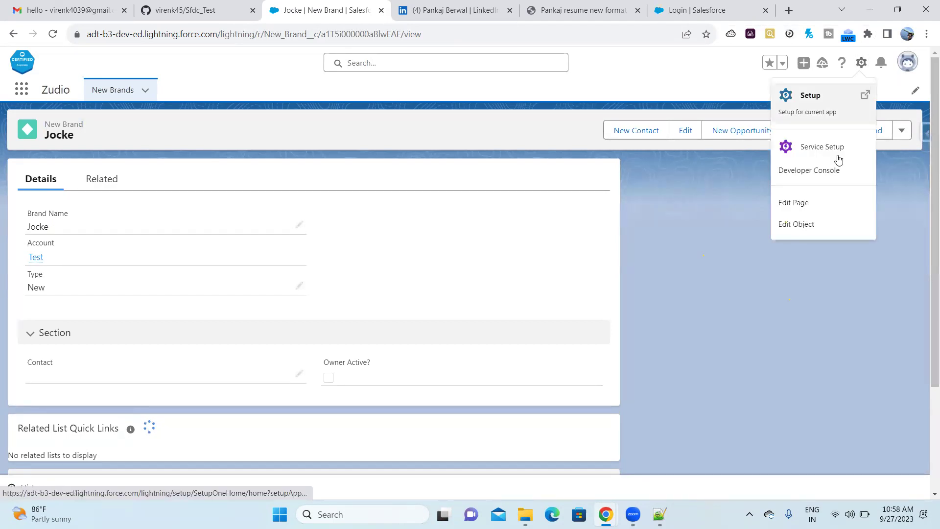
click(815, 202)
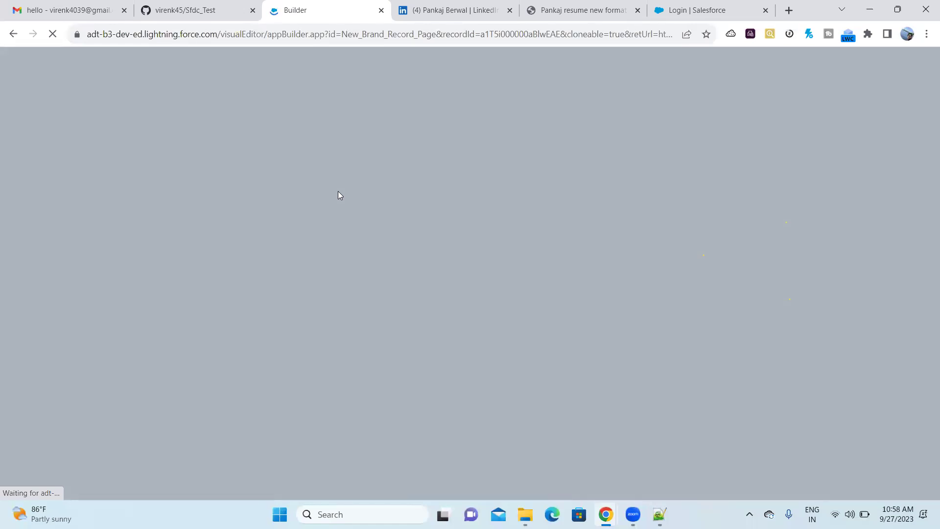
Switch to Notepad++ and add the lines "Dyamc Form", "Dynamc Acton" and "Dyamc Relatedon" below the Lightning page notes, after a blank line.
key(alt+Tab)
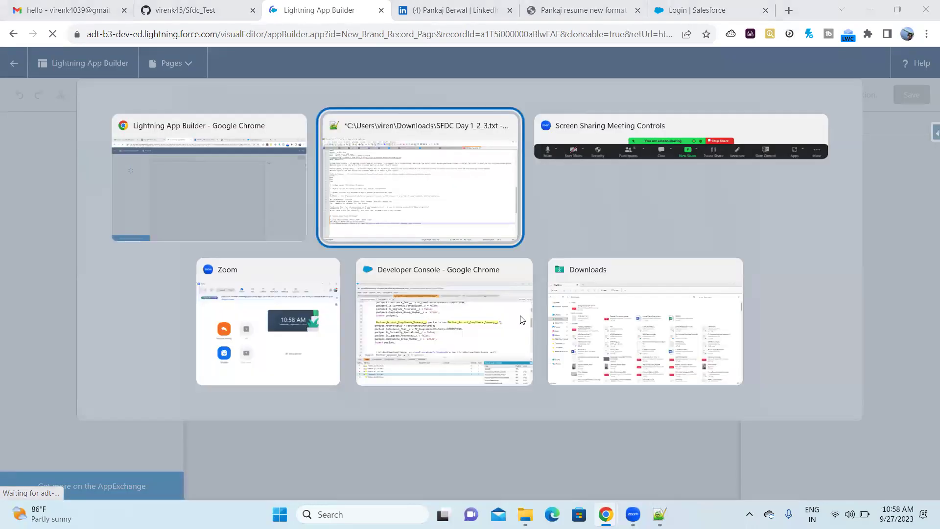
key(Return)
key(Return)
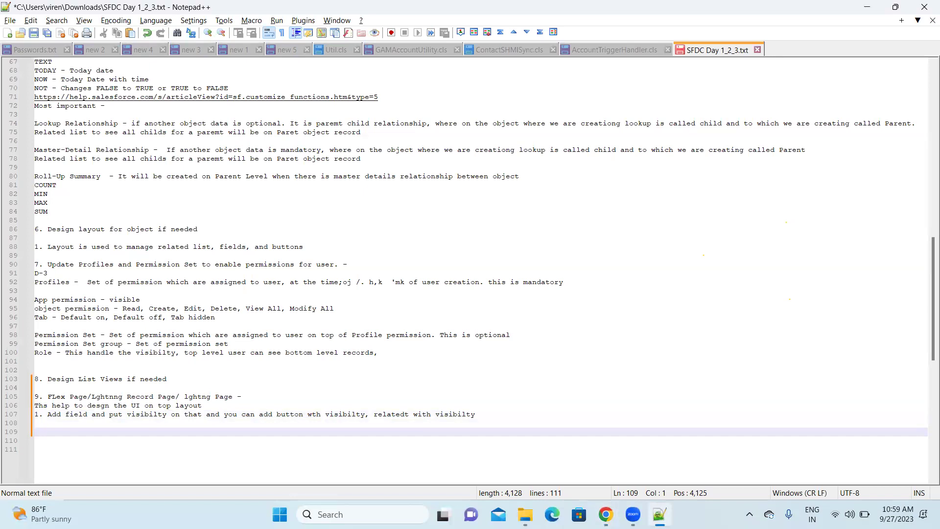
text(D)
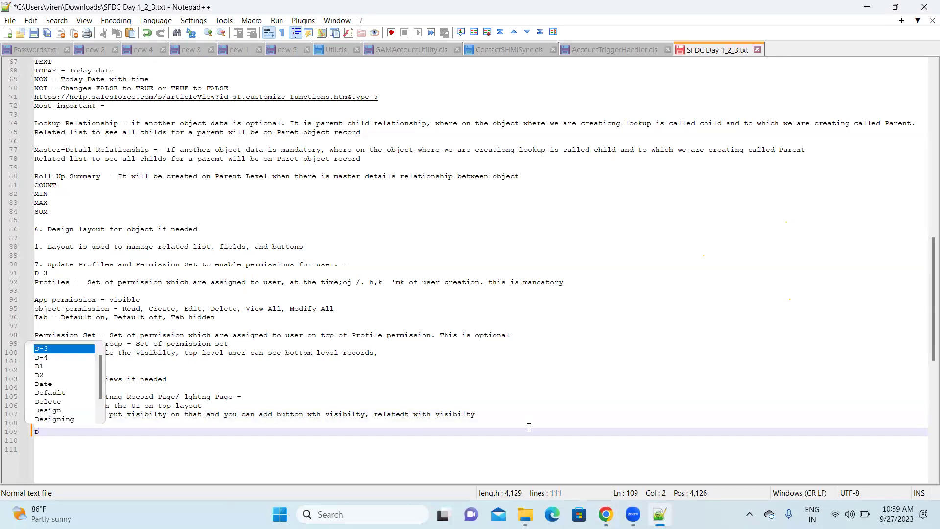
text(yamc Form)
key(Return)
text(Dyn)
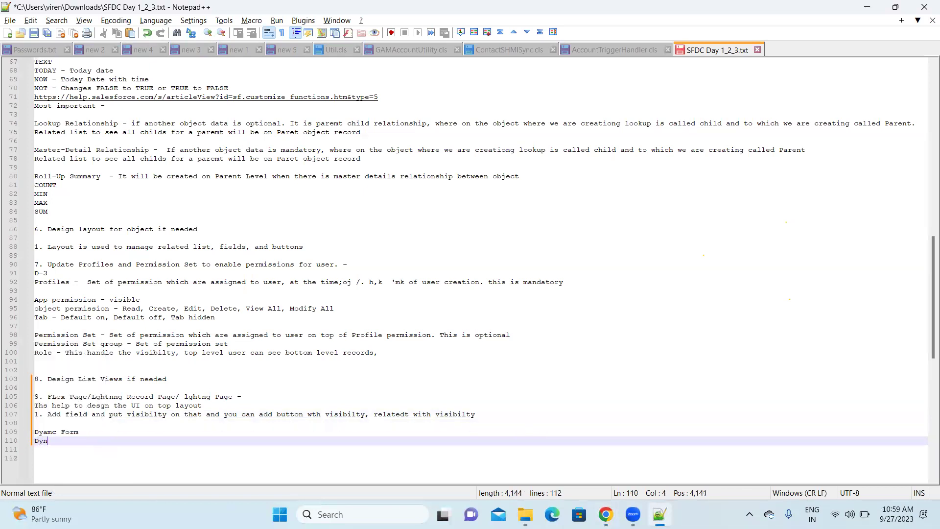
text(amc Acton)
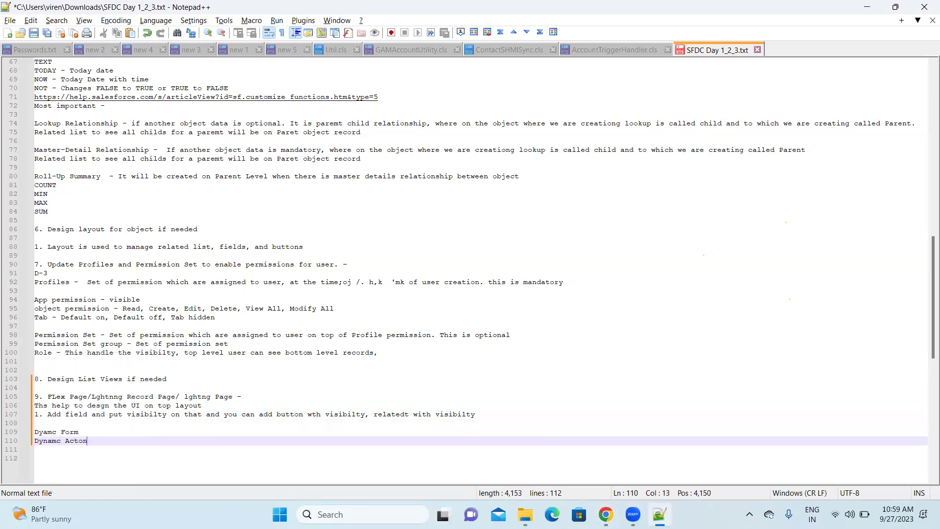
key(Return)
text(D)
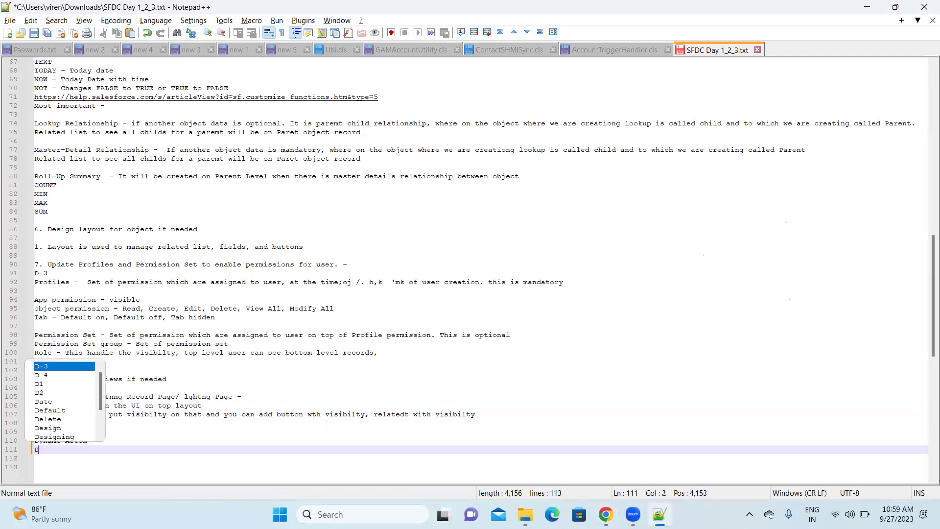
text(ya)
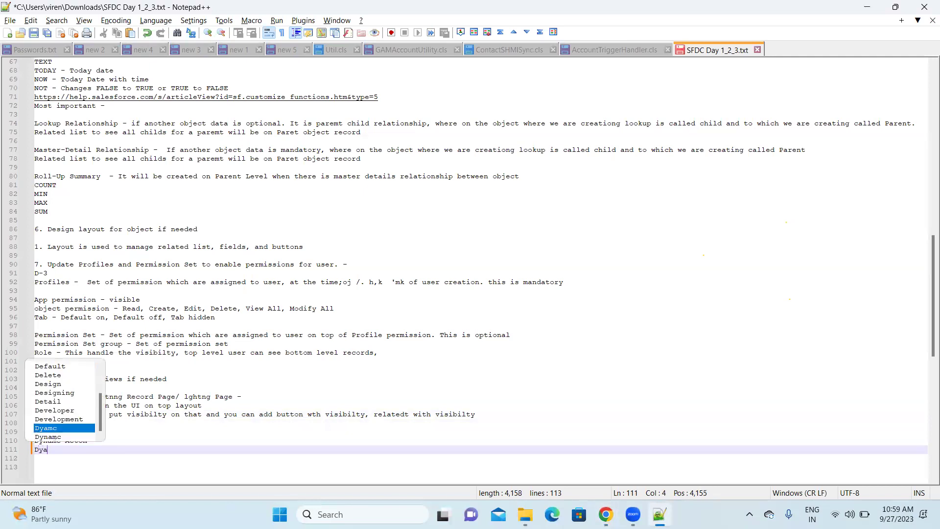
text(mc Rela)
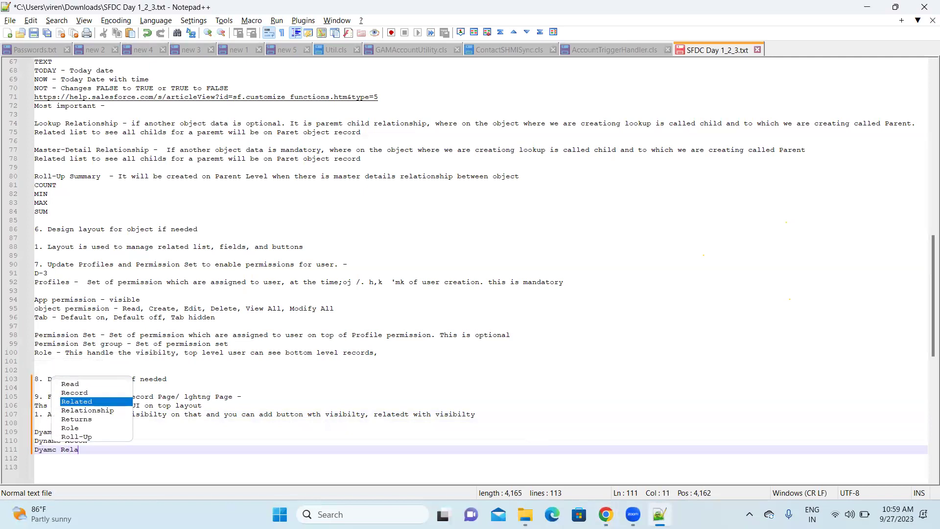
text(tedon)
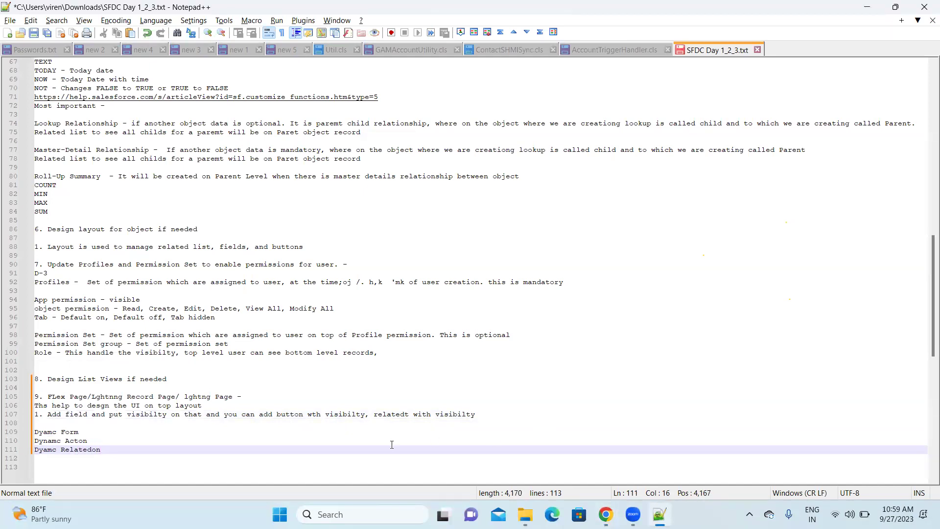
Complete the Dyamc Form line with "- field and put visibilty, sectons", copying the field and visibility wording from the note above.
click(94, 430)
text(-)
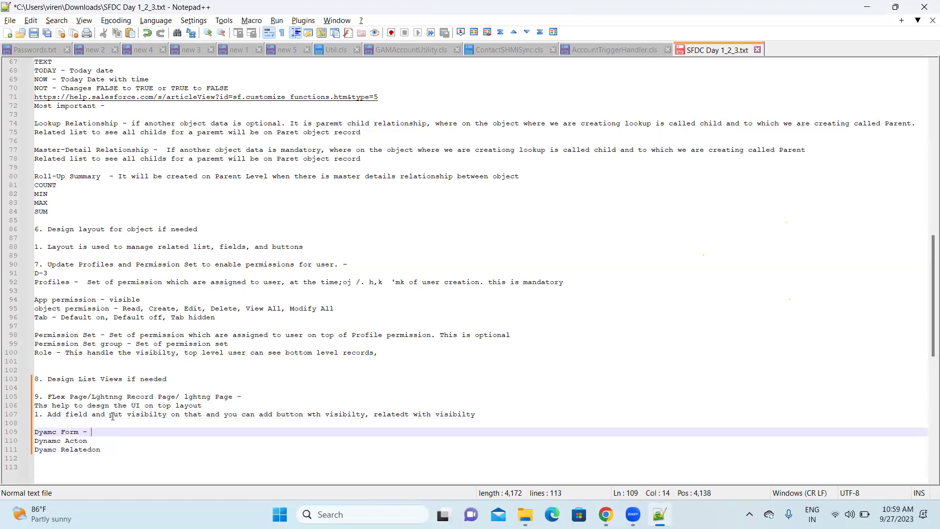
drag(65, 415, 169, 412)
key(ctrl+c)
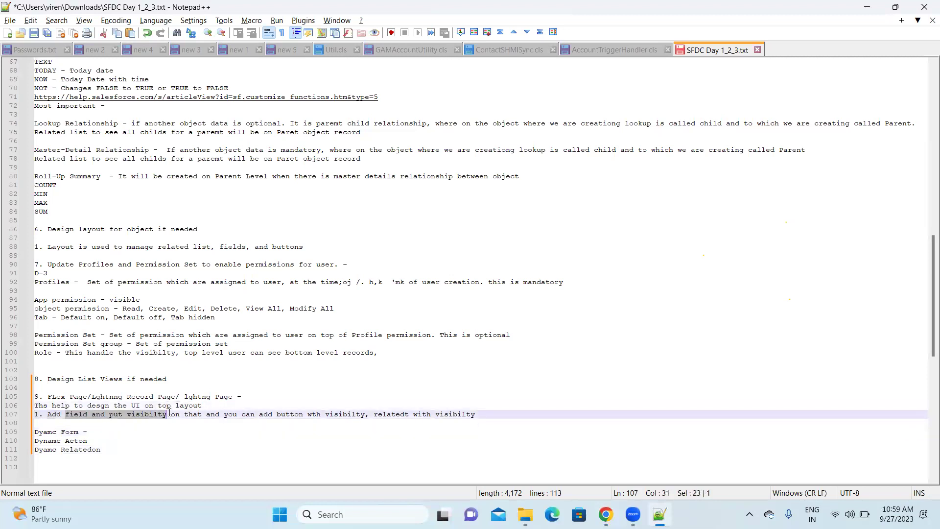
click(114, 433)
key(ctrl+v)
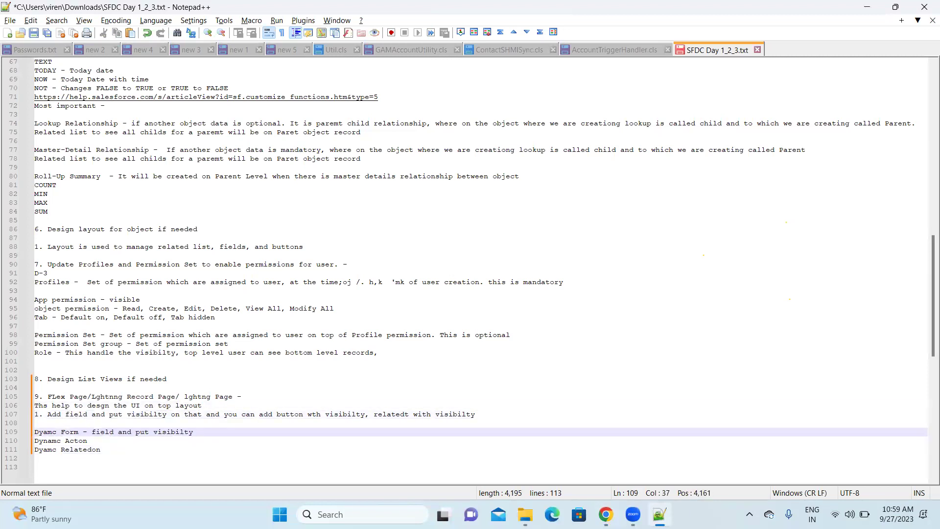
text(, se)
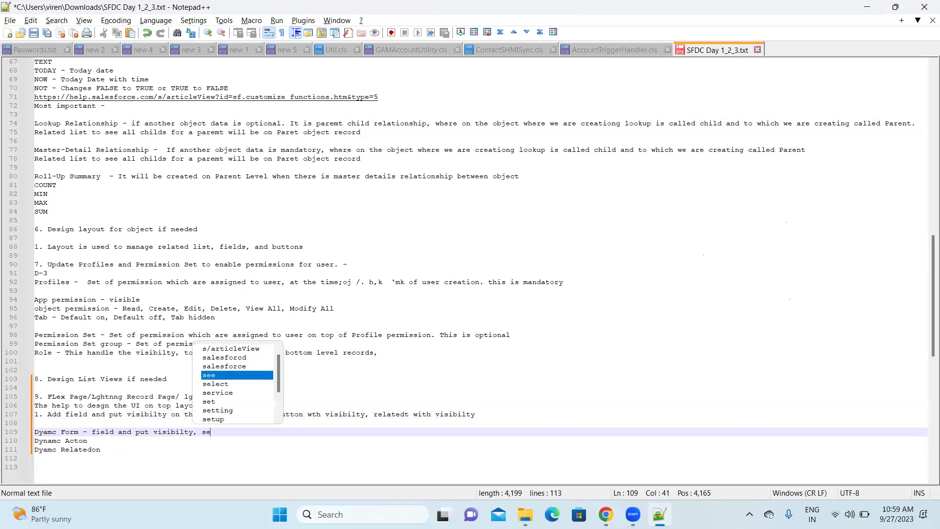
text(ctons)
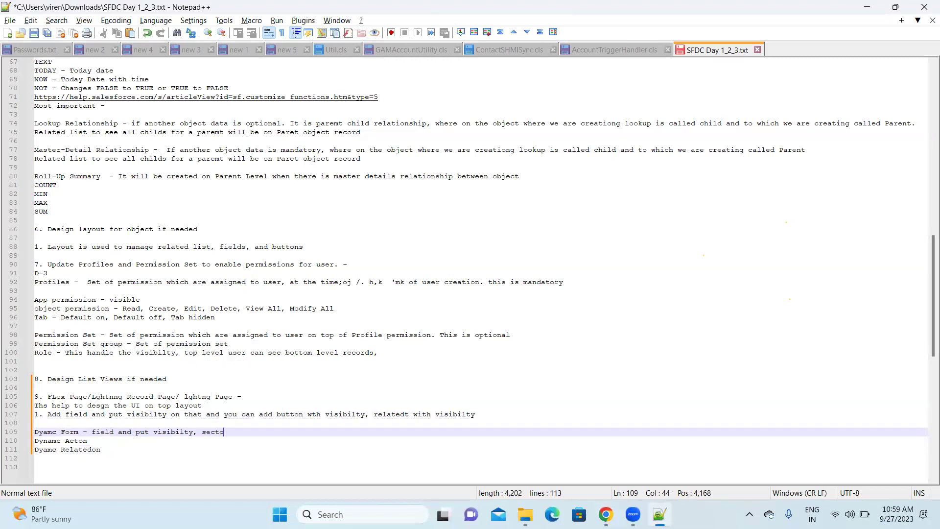
Complete the Dynamc Acton line with "- Buttons wth visibilty," and append a dash to the Dyamc Relatedon line.
click(107, 441)
text(- But)
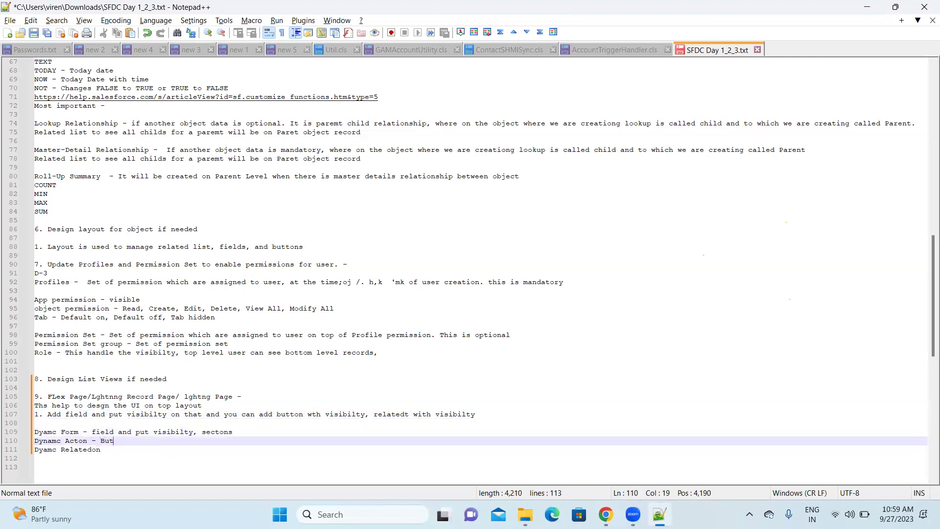
text(tons wth vs)
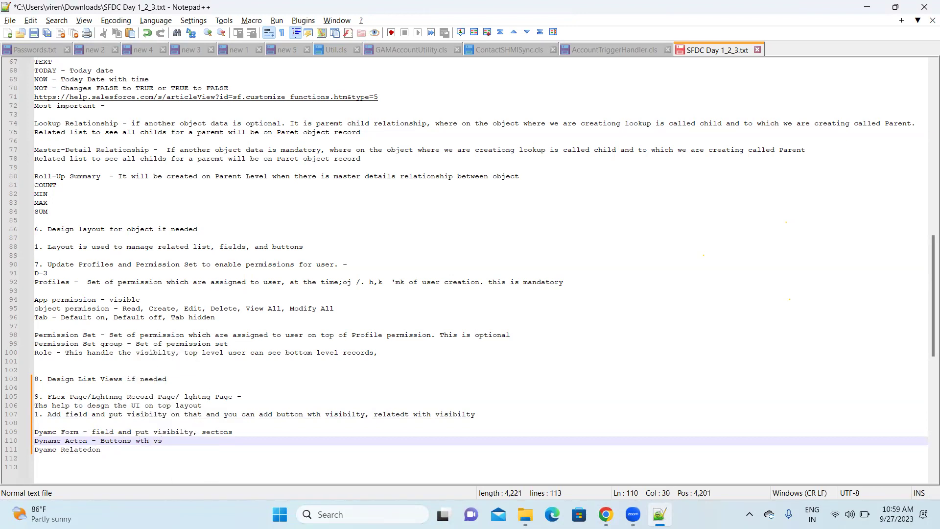
key(BackSpace)
double_click(351, 406)
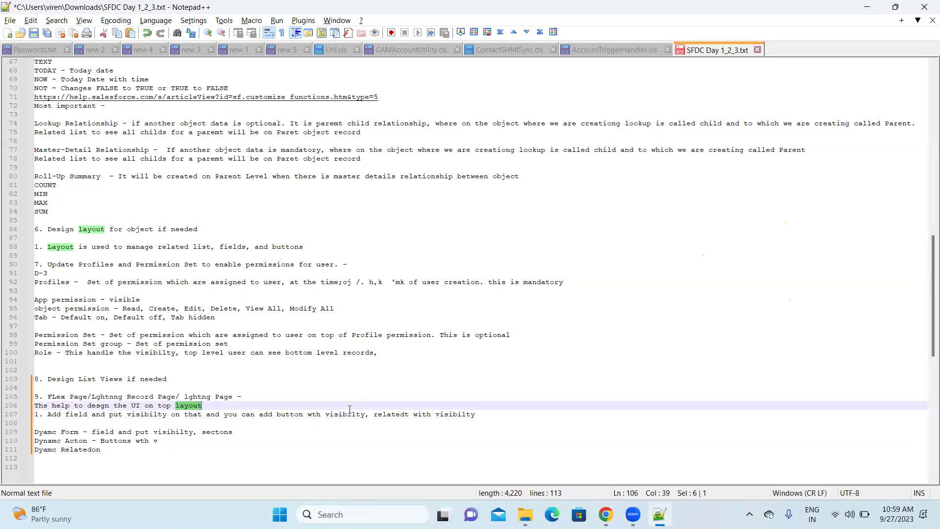
double_click(349, 415)
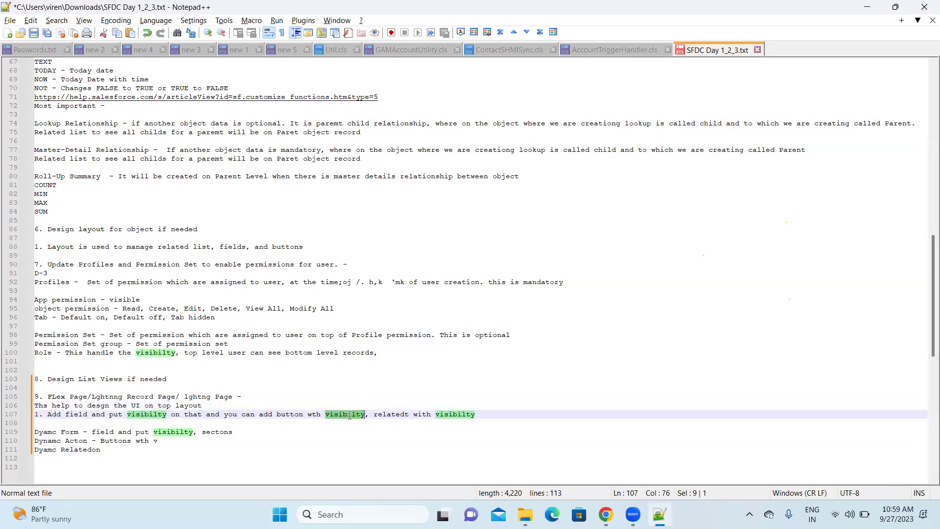
click(161, 440)
text(isibilty)
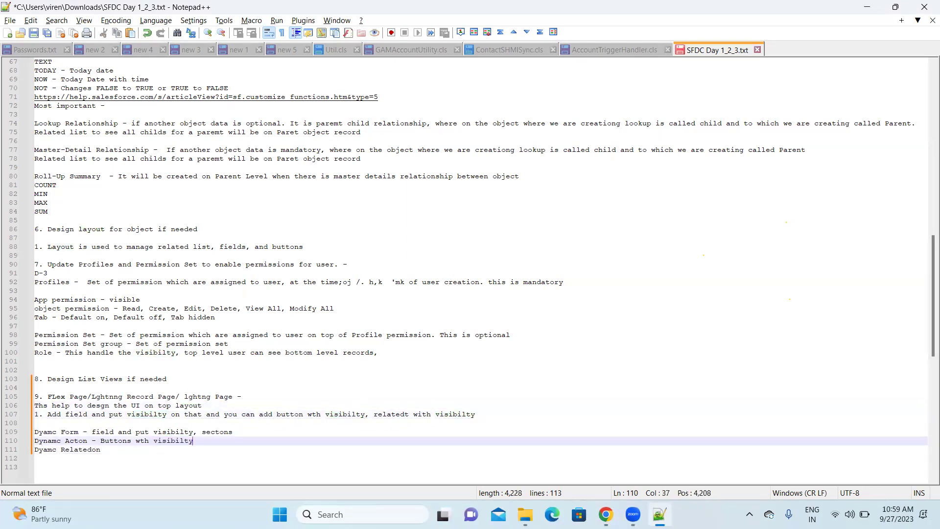
text(,)
click(122, 449)
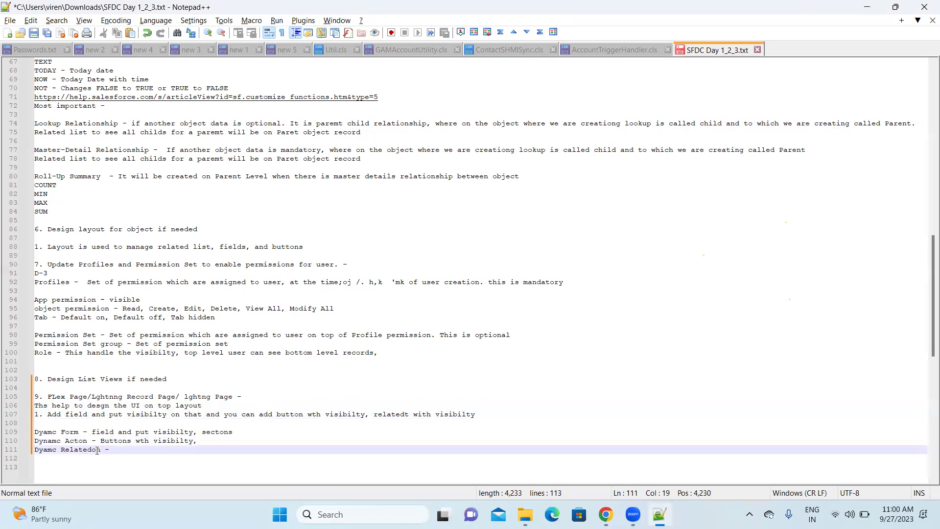
Switch back to Lightning App Builder in Chrome, add a Dynamic Related List - Single between Related List Quick Links and the New Brands list, and close the page analysis.
key(alt+Tab)
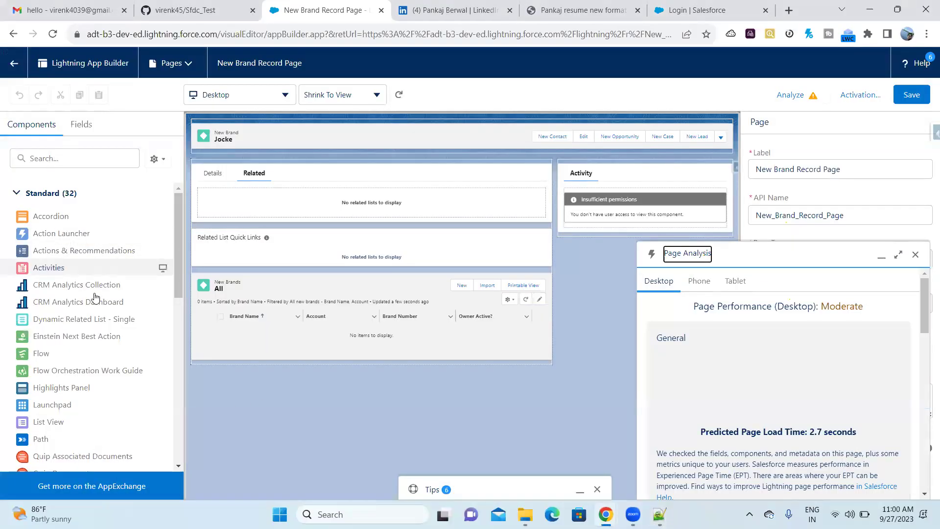
drag(74, 310, 399, 277)
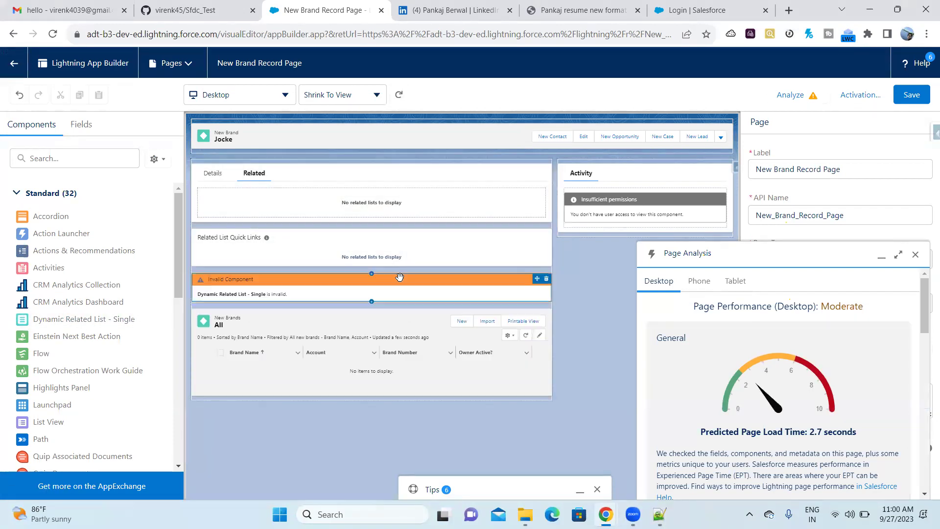
click(915, 254)
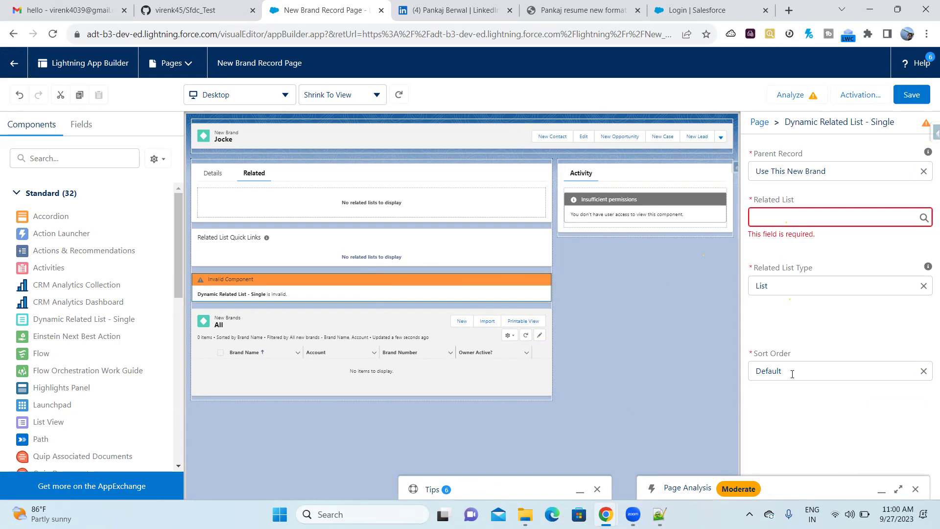
Try to find a related list matching "New" for the Dynamic Related List - Single component.
click(783, 219)
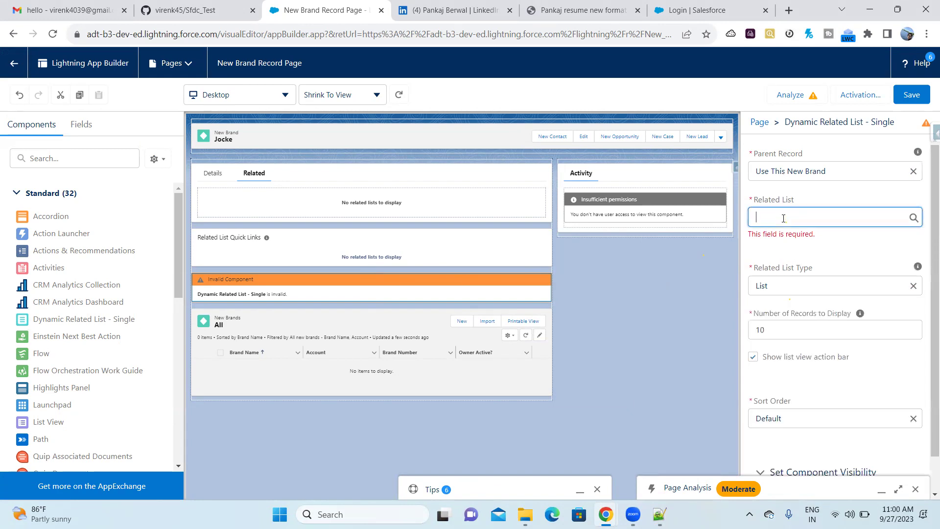
text(New)
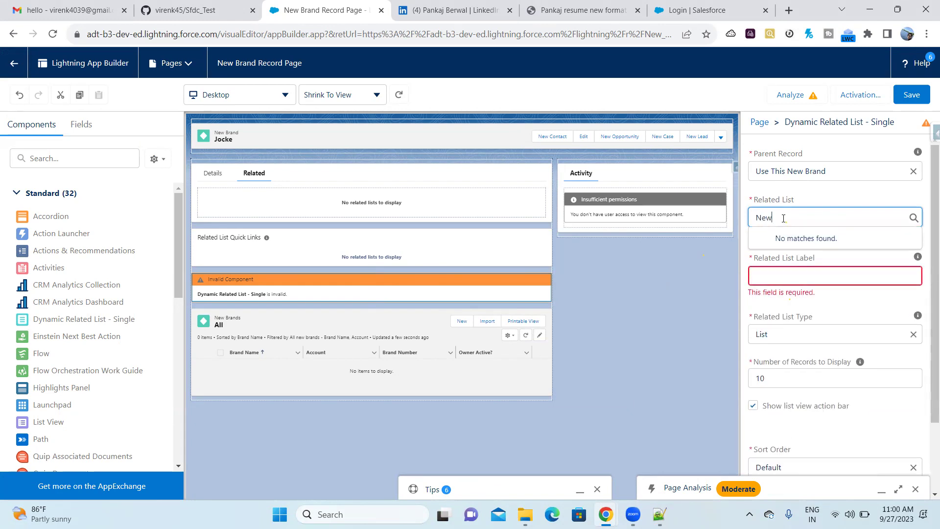
key(Tab)
click(824, 218)
click(798, 280)
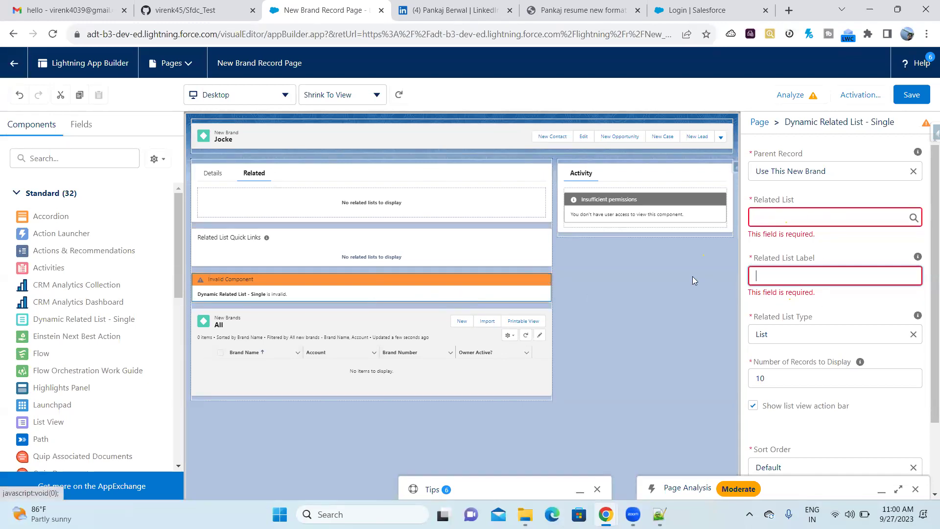
click(808, 216)
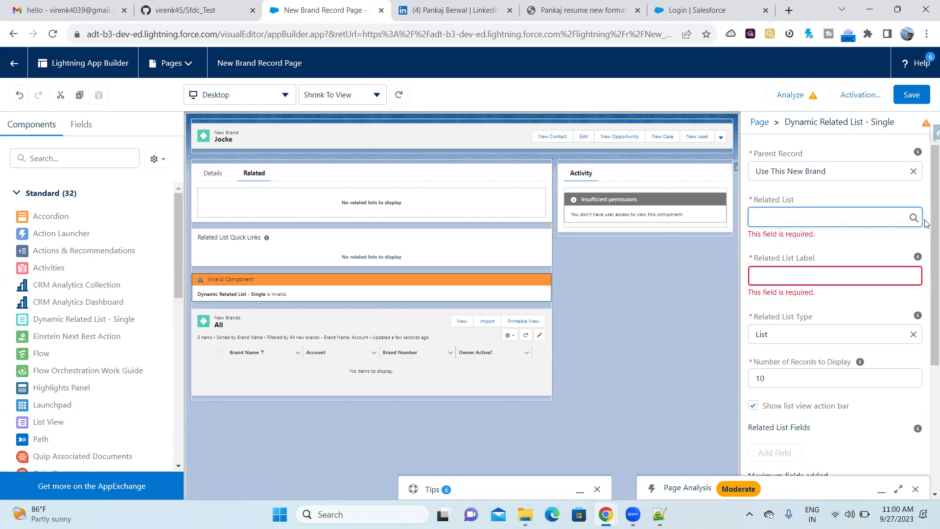
Examine the Dynamic Related List - Single settings for list type, record count, fields, sorting and filters, closing the page analysis.
scroll(798, 348, down, 2)
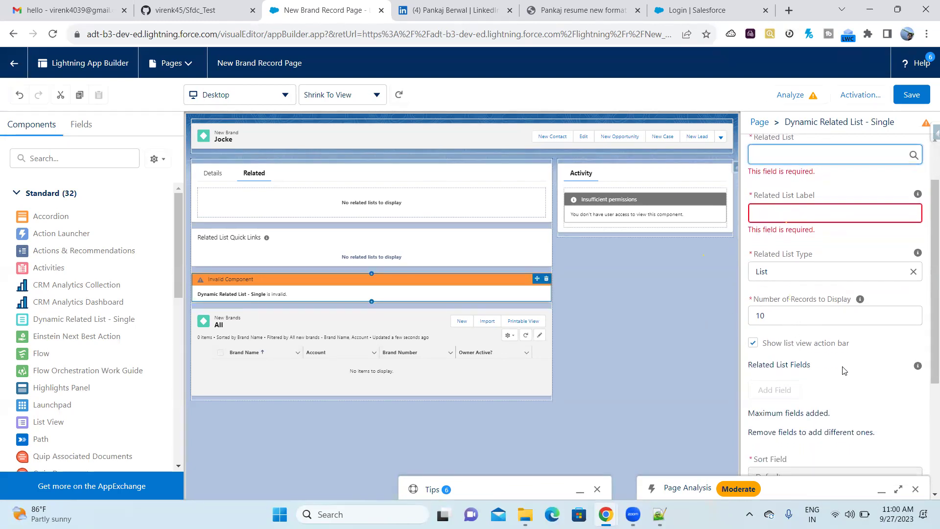
scroll(844, 370, down, 3)
click(913, 258)
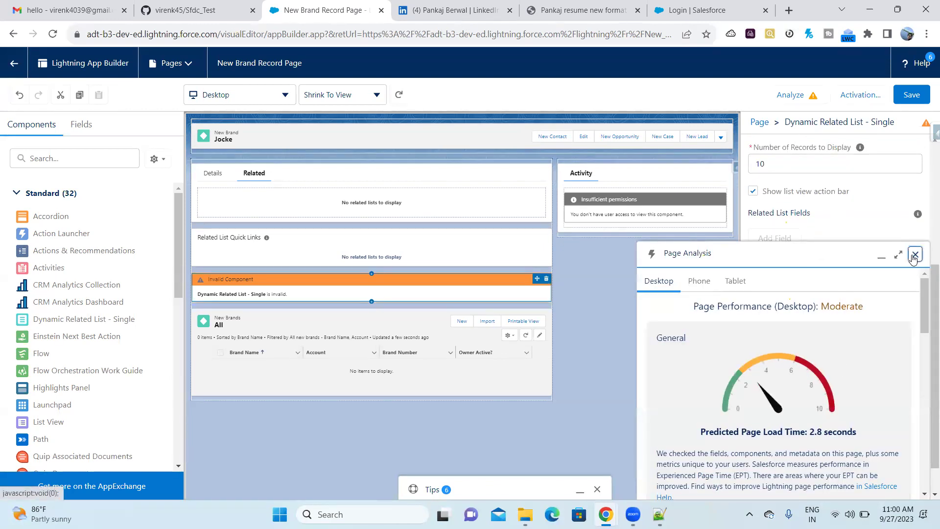
scroll(825, 224, up, 2)
scroll(824, 225, down, 2)
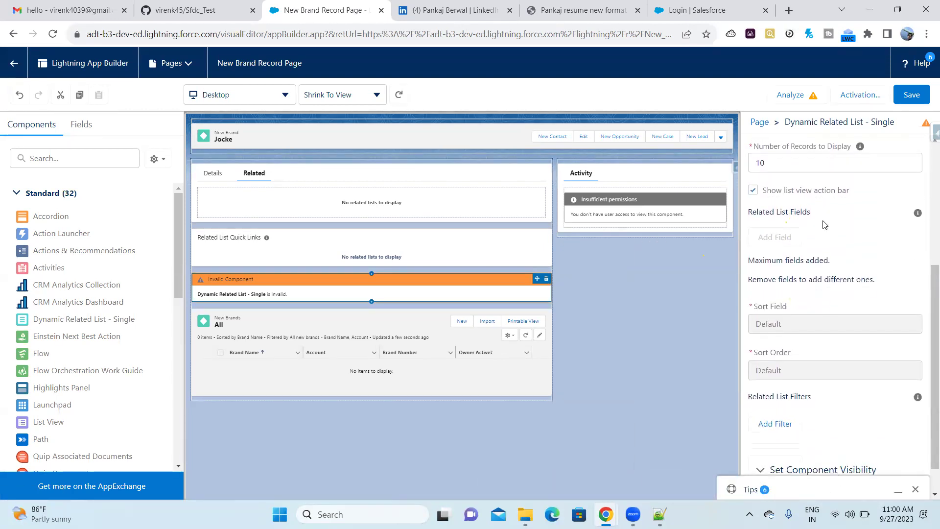
scroll(823, 224, down, 1)
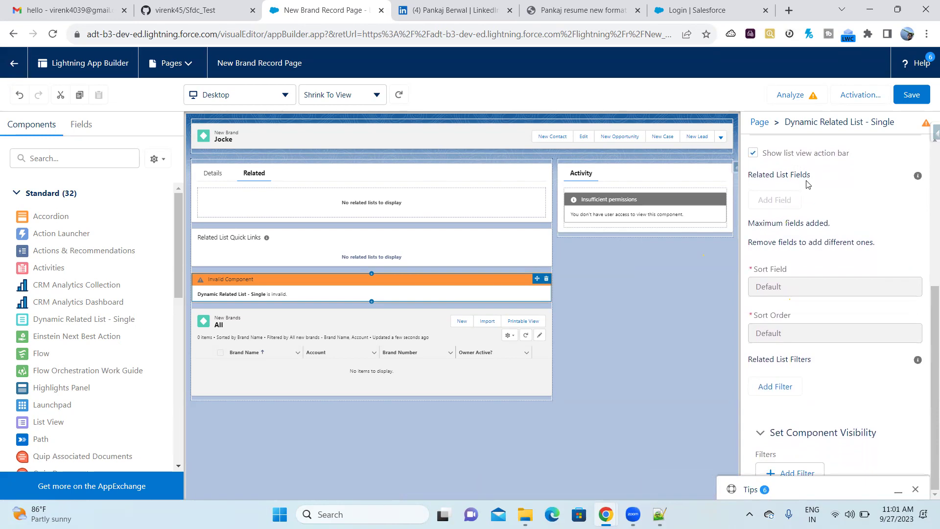
scroll(808, 184, up, 3)
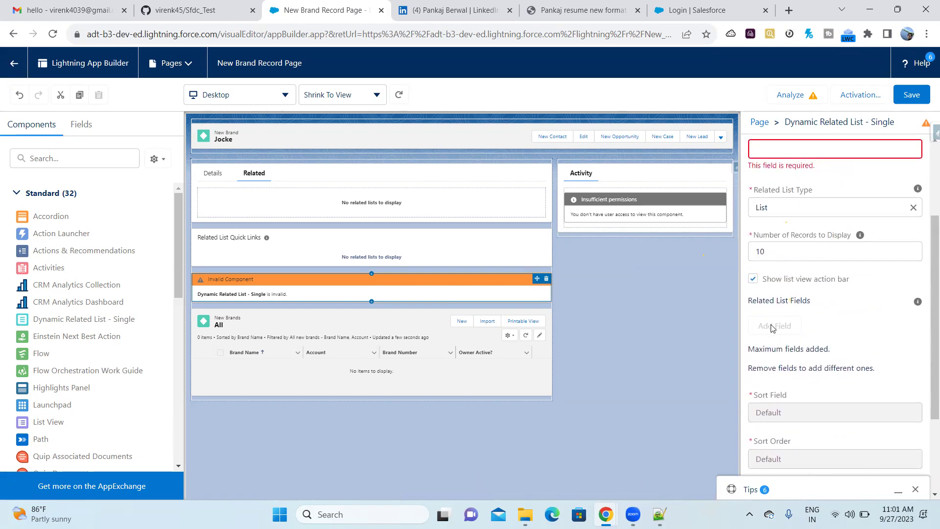
scroll(772, 328, up, 3)
scroll(772, 328, down, 3)
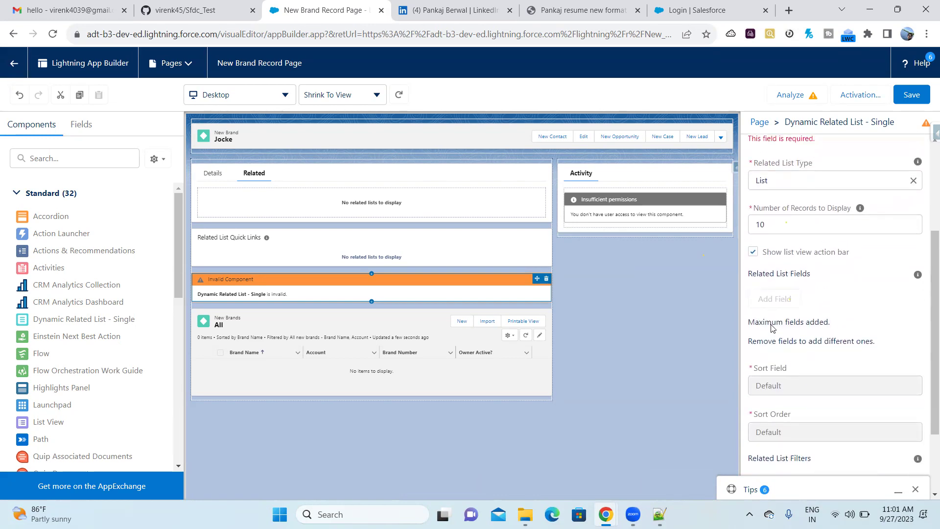
scroll(771, 328, down, 2)
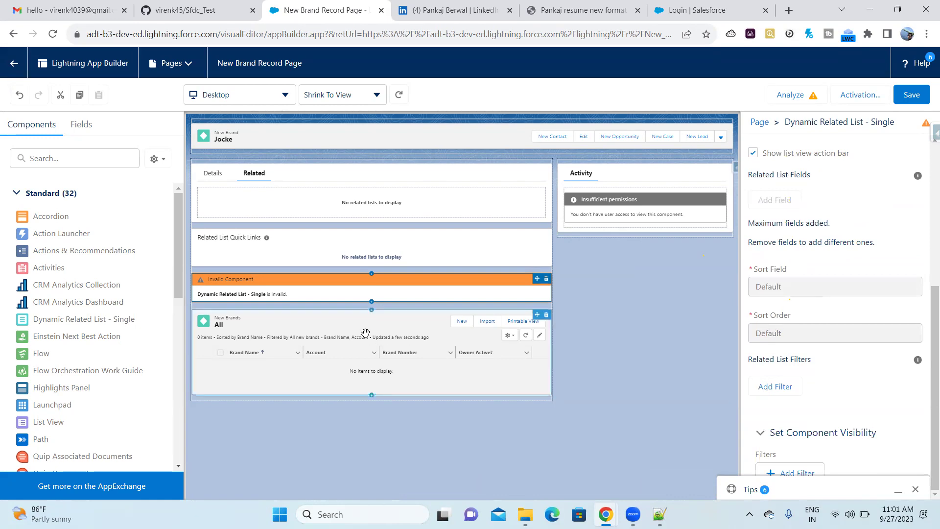
scroll(801, 339, up, 3)
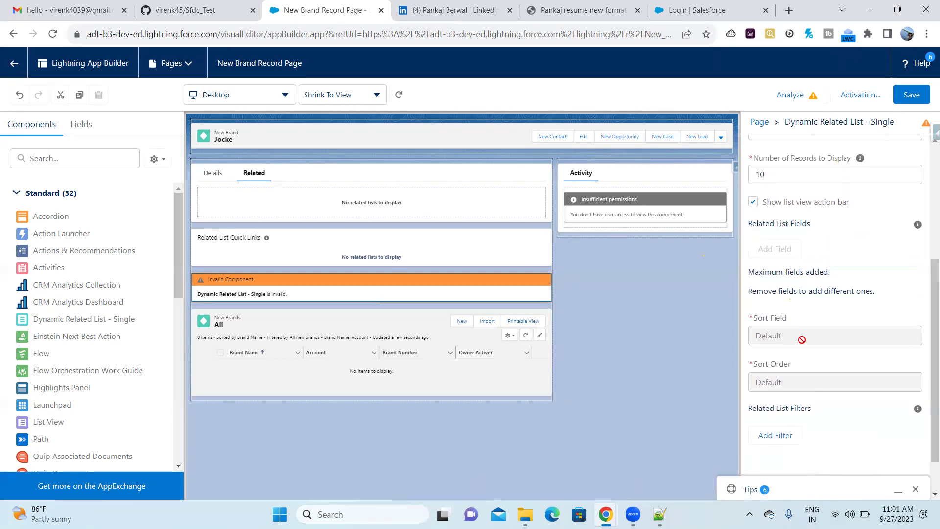
scroll(803, 342, up, 3)
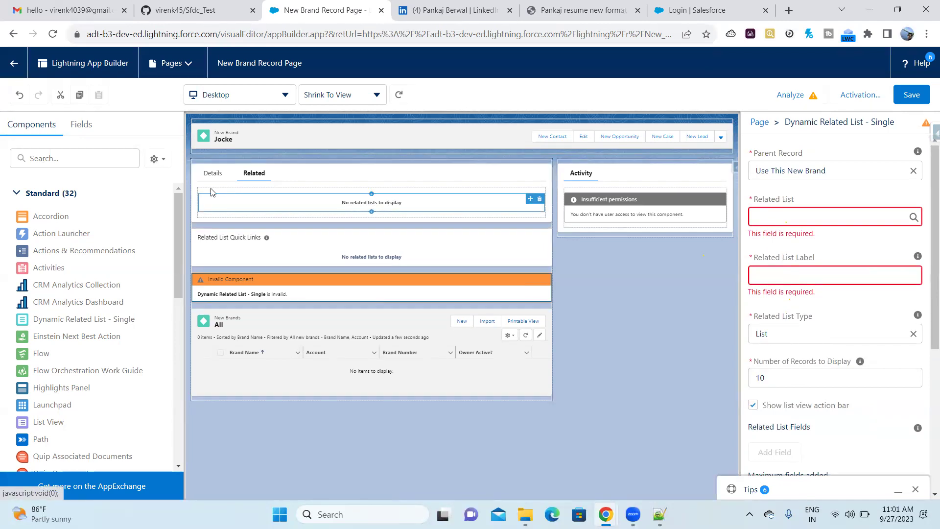
Add a Field Section to the Details tab, below the section holding Contact and Owner Active?
click(89, 127)
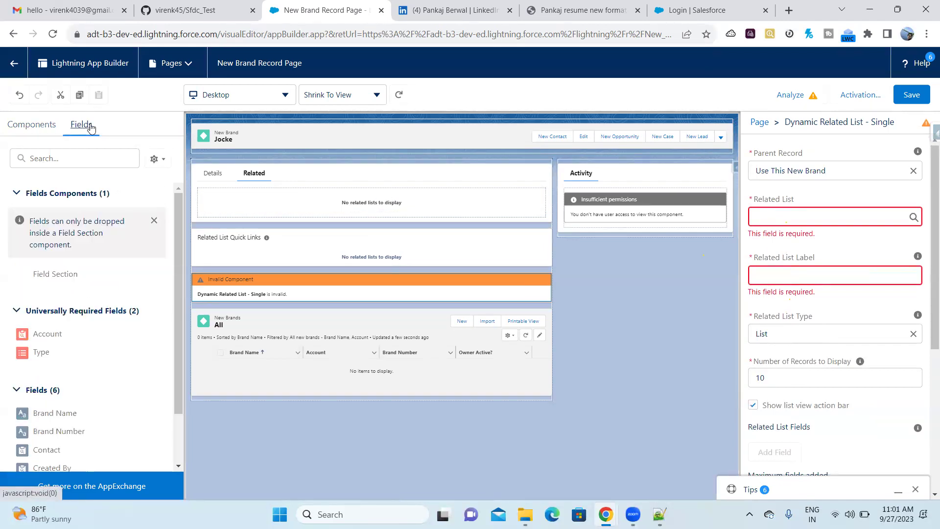
scroll(90, 402, down, 2)
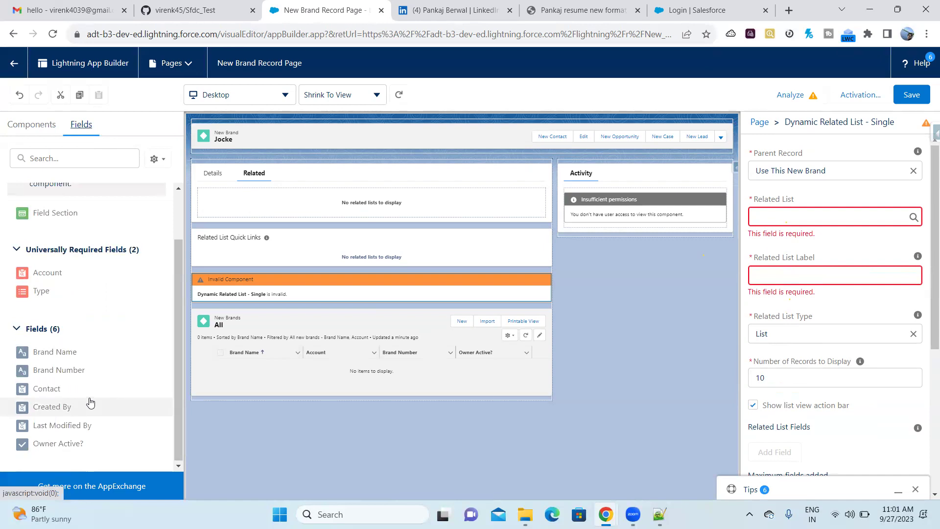
scroll(73, 353, up, 2)
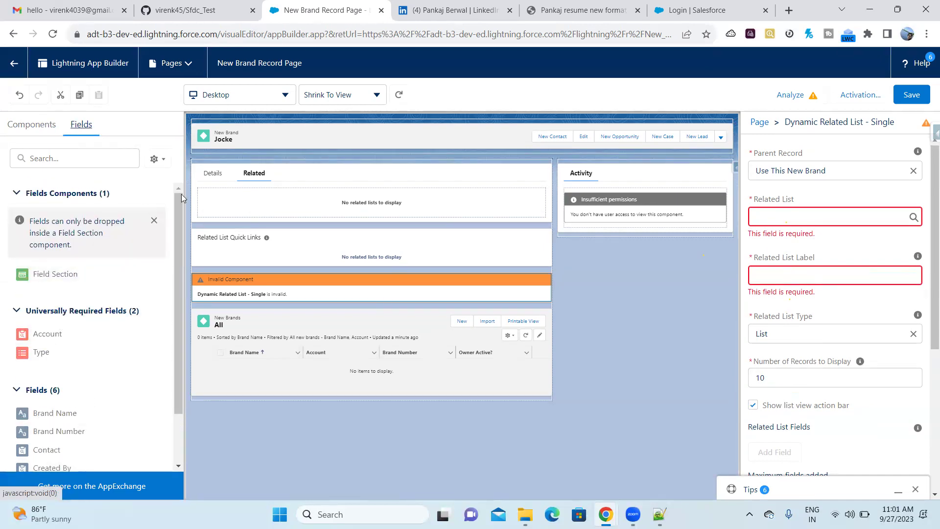
click(213, 173)
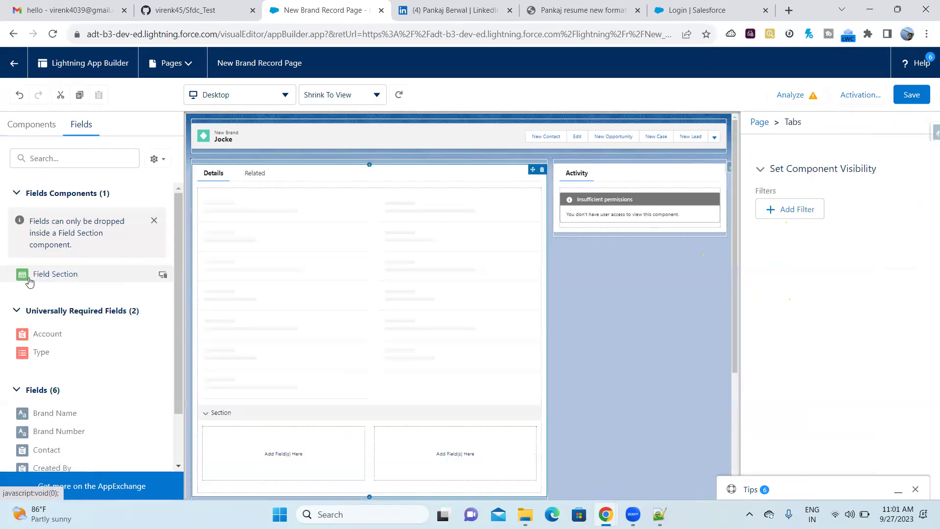
drag(27, 276, 256, 318)
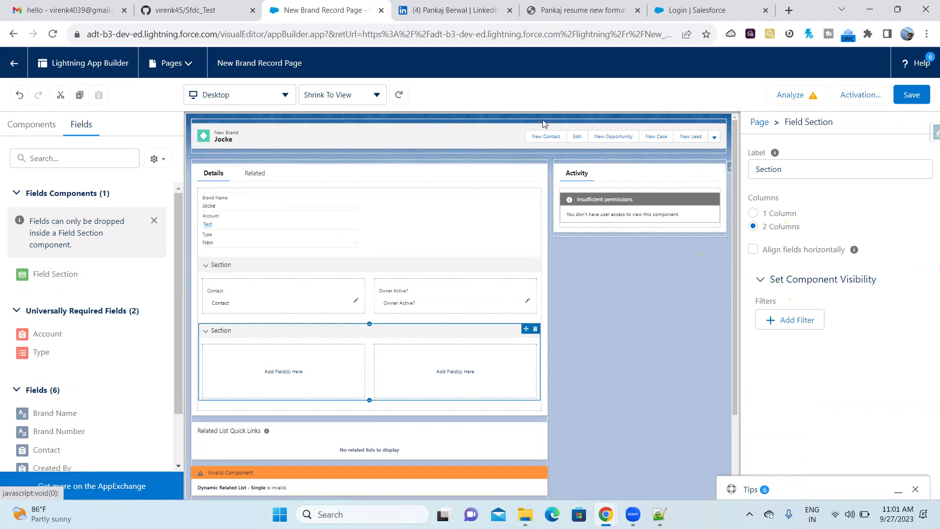
Upgrade the Highlights Panel to Dynamic Actions by migrating the actions from Brand Layout.
click(514, 140)
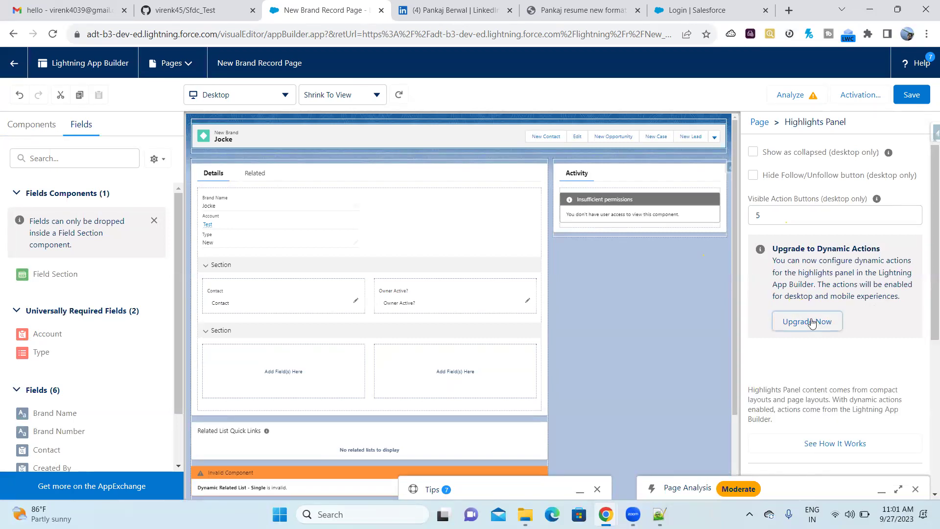
click(810, 322)
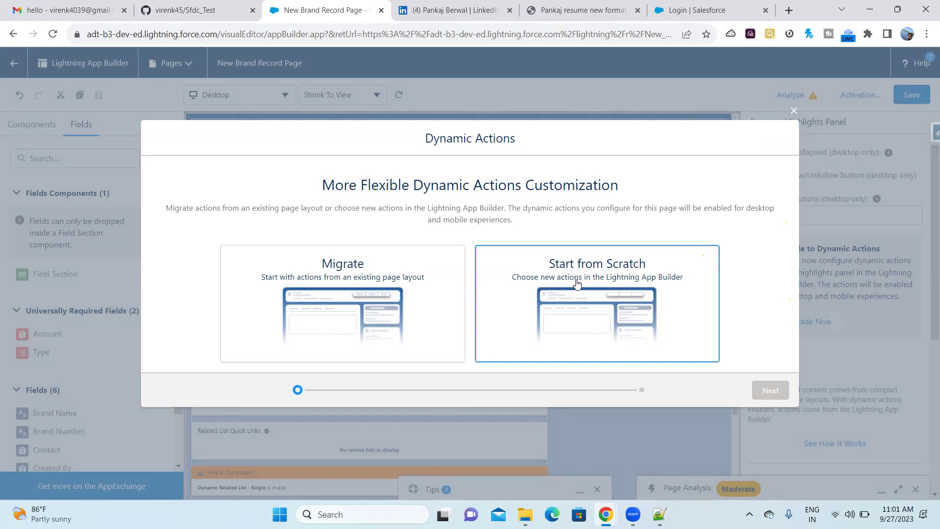
click(313, 298)
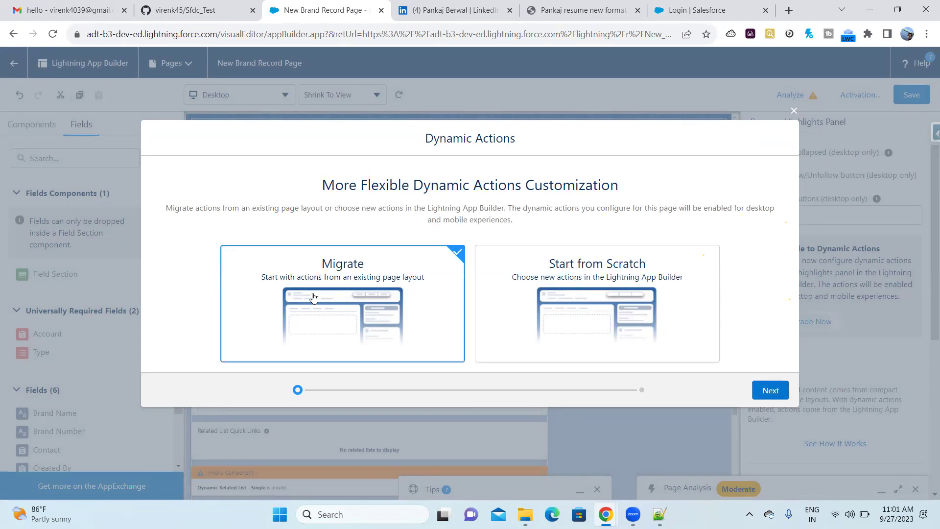
click(772, 392)
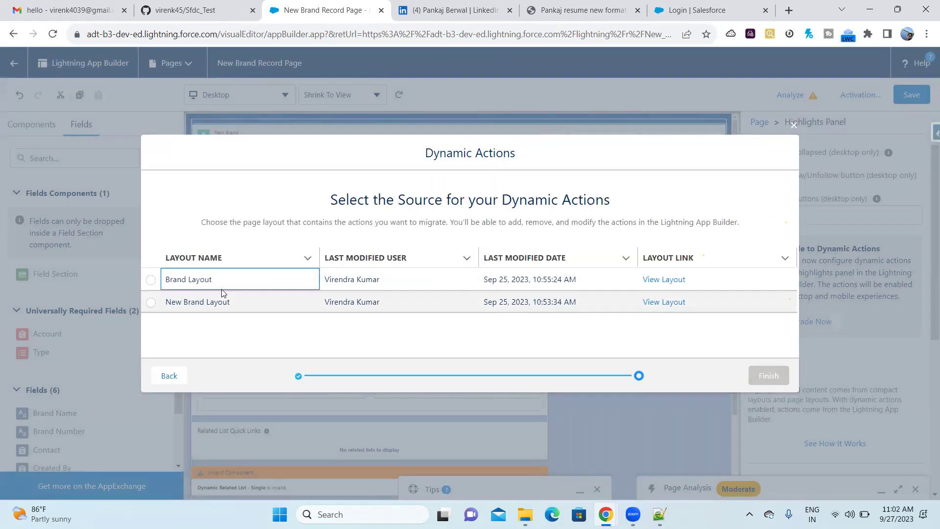
click(150, 280)
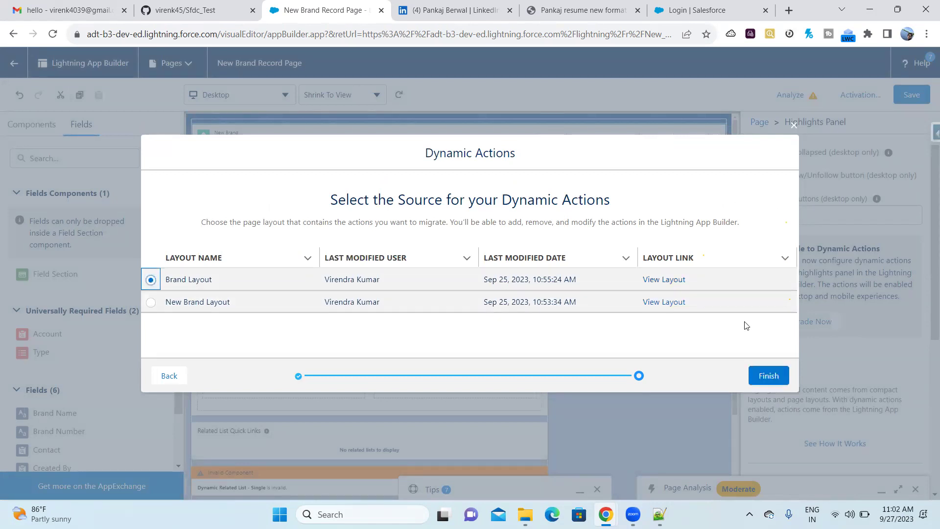
click(776, 374)
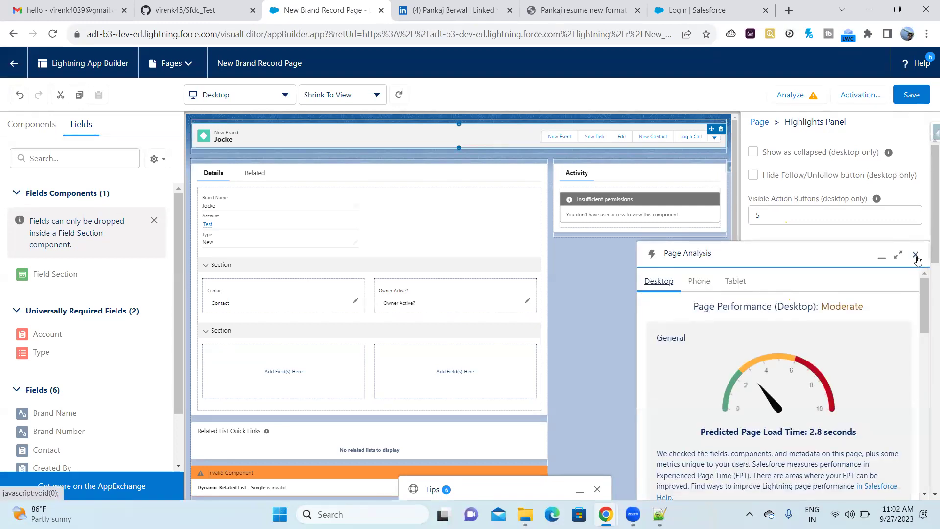
Close the page analysis and remove the Printable View and Delete actions from the Highlights Panel.
click(915, 254)
scroll(772, 312, down, 2)
scroll(773, 312, down, 5)
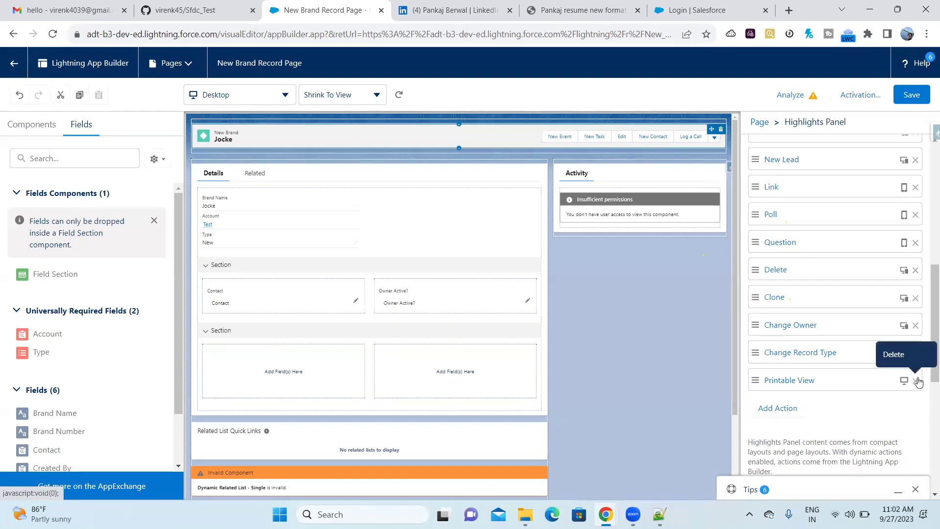
click(915, 381)
click(917, 270)
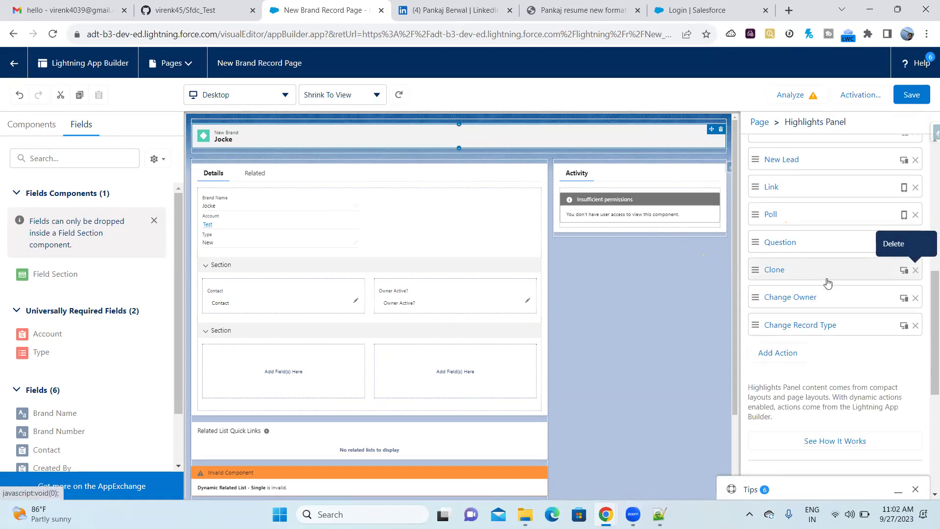
Open the visibility settings of the Question action and try to save the page.
click(772, 244)
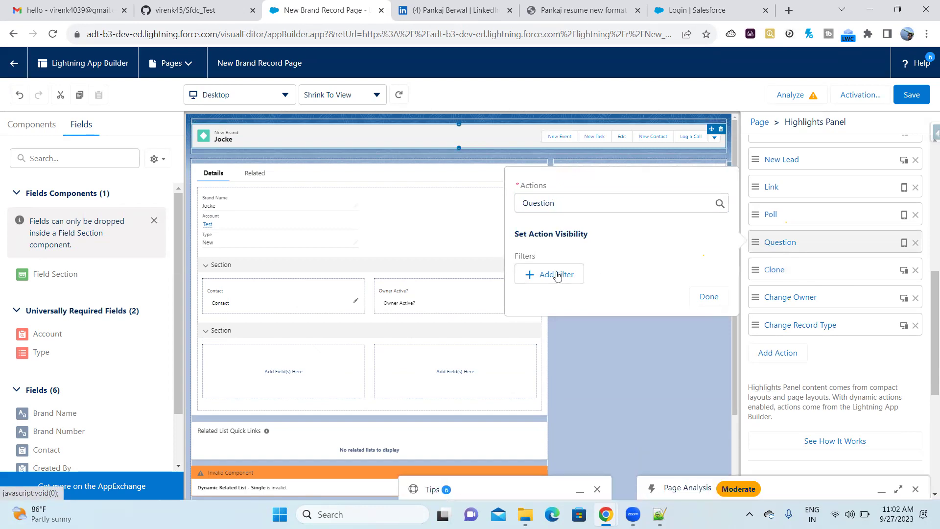
click(909, 91)
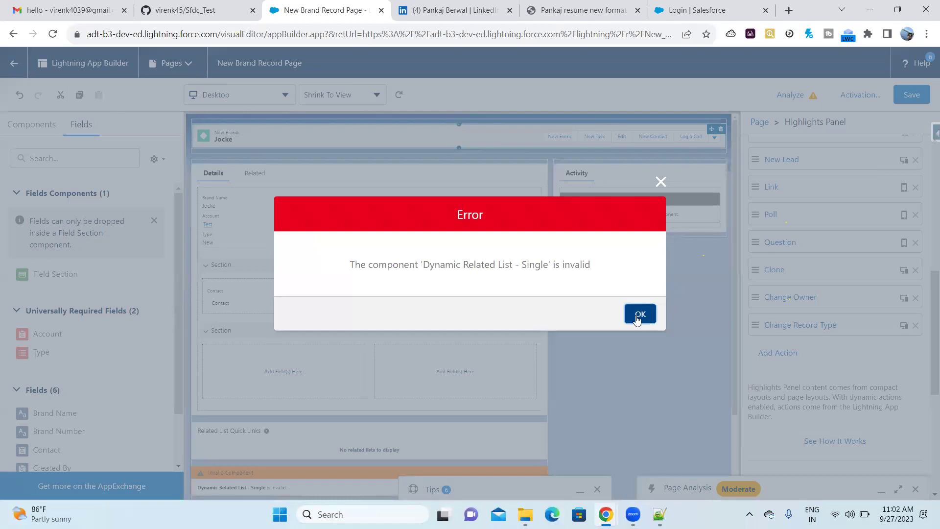
click(640, 314)
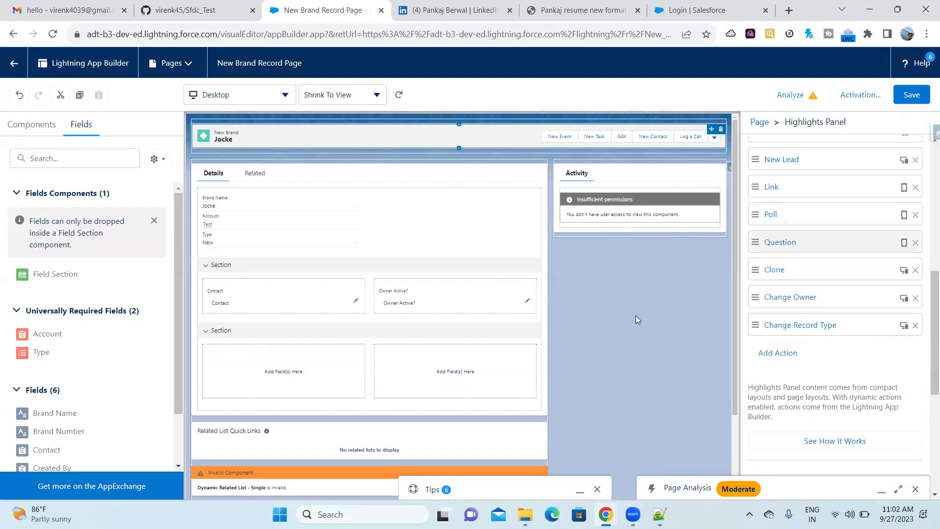
Remove the invalid Dynamic Related List - Single component and save the page without the required fields.
scroll(405, 394, down, 2)
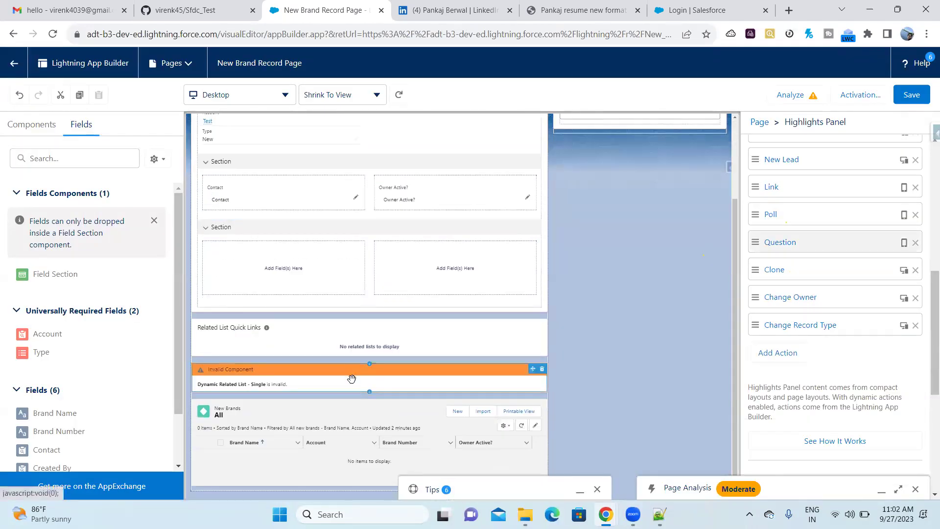
click(350, 376)
click(542, 370)
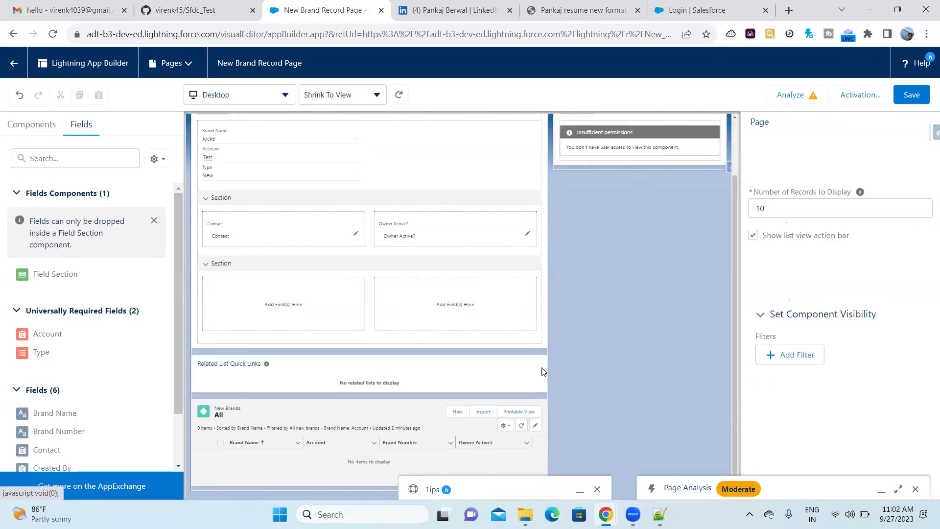
click(912, 95)
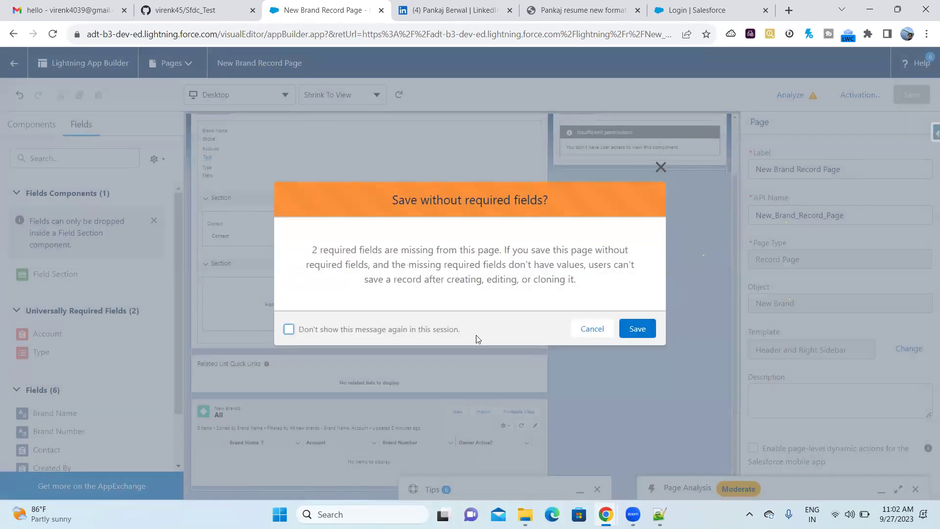
click(636, 330)
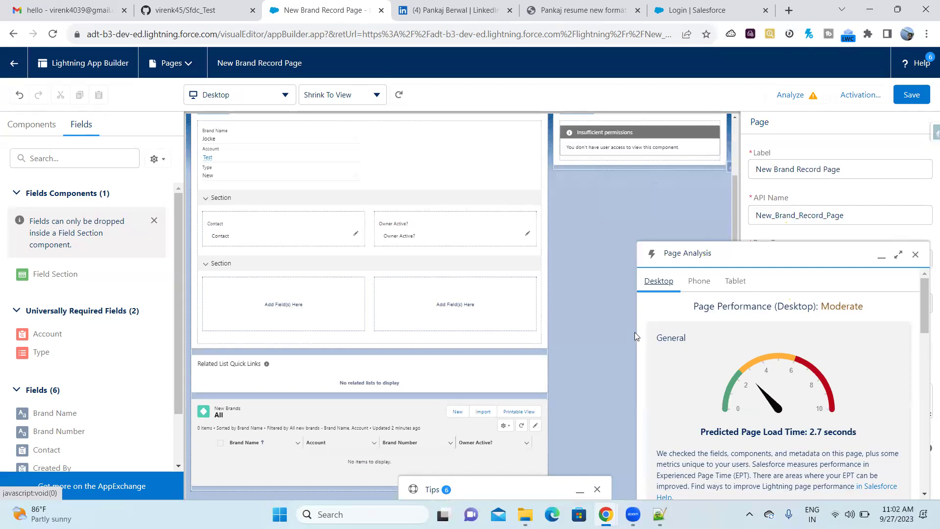
Leave the Lightning App Builder for the brand record and open the New Brand object's setup page.
click(16, 76)
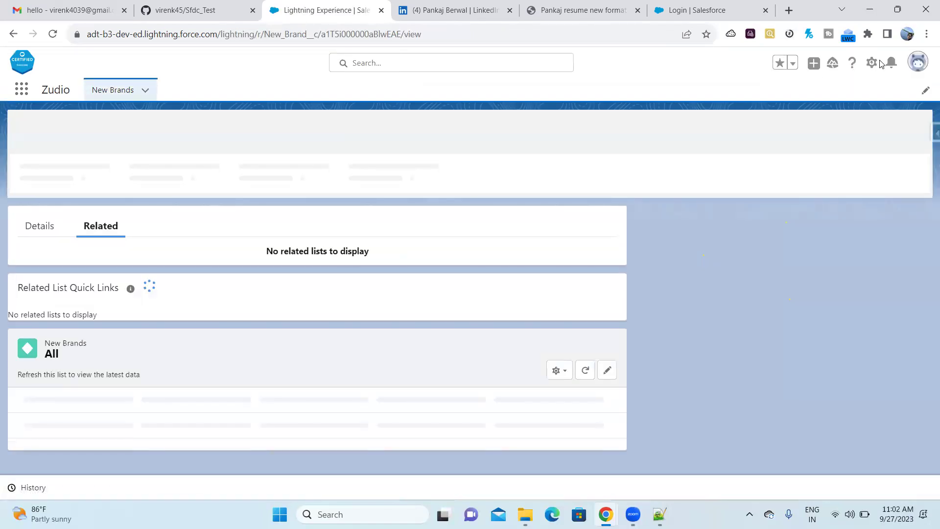
click(871, 62)
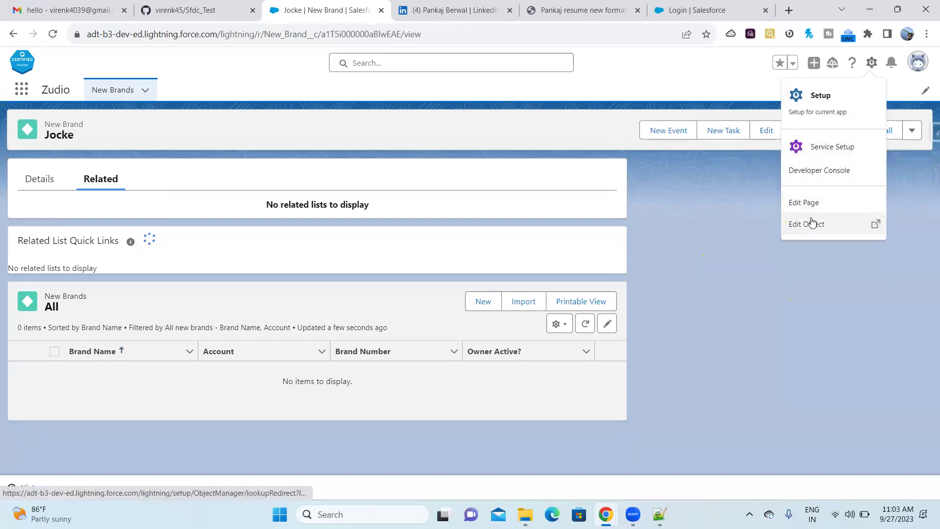
click(822, 223)
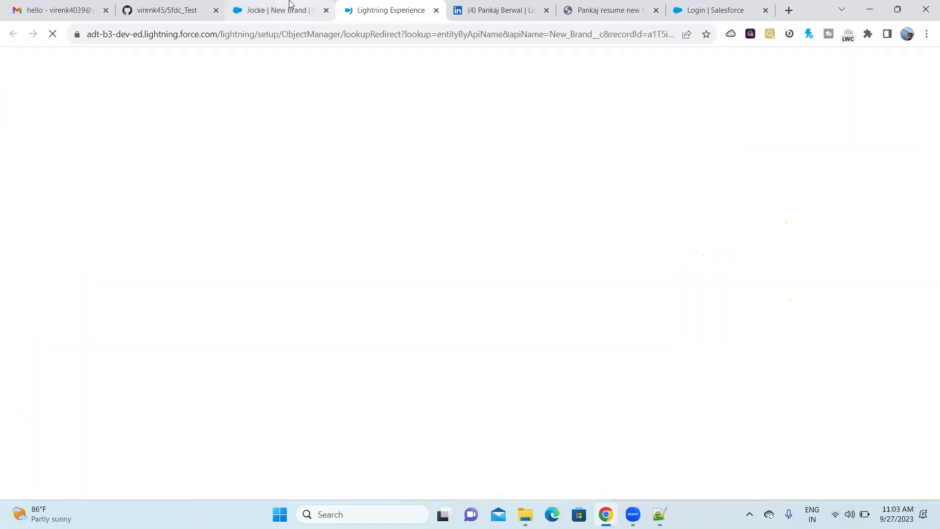
click(288, 6)
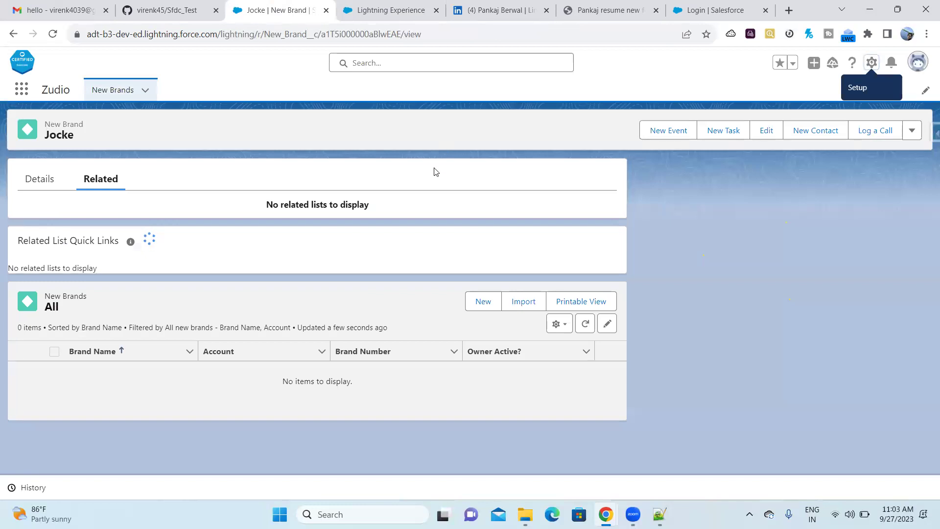
click(345, 6)
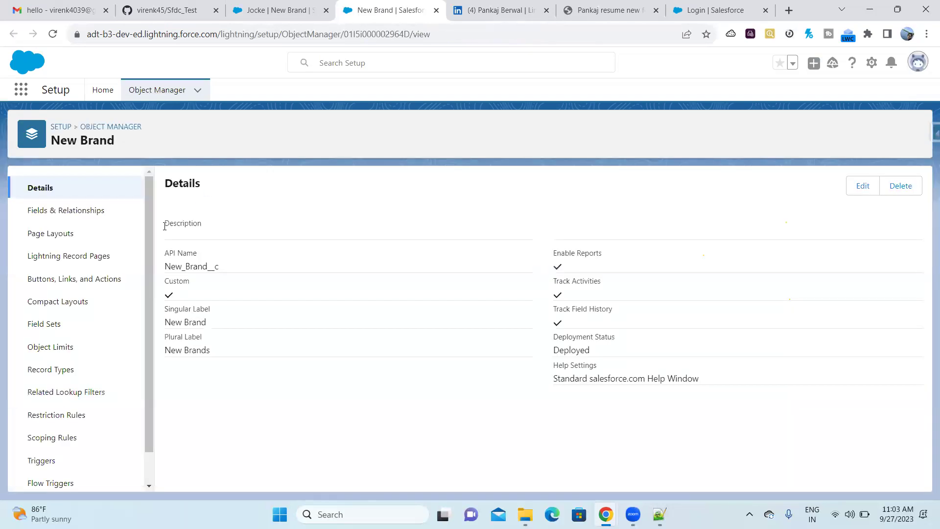
Open New Brand Record Page from the object's Lightning Record Pages for editing in the Lightning App Builder.
scroll(69, 363, down, 1)
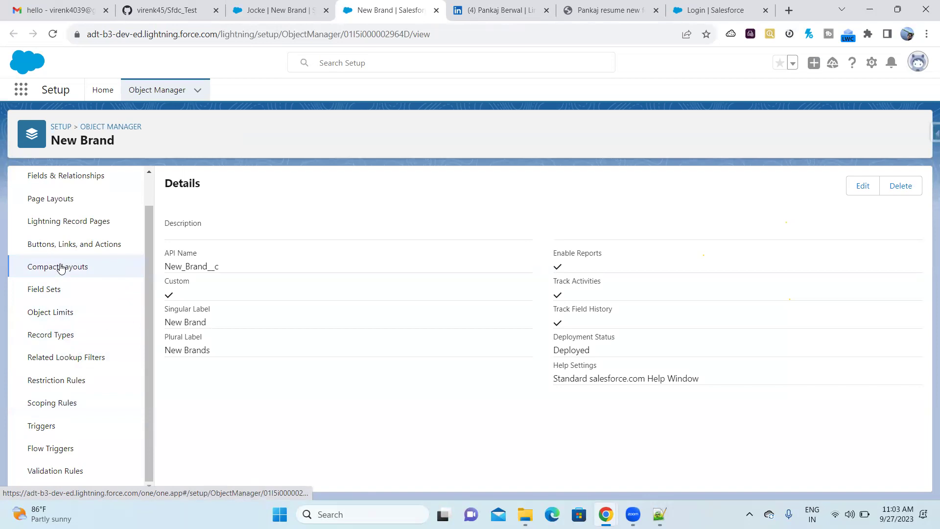
scroll(61, 268, up, 1)
scroll(61, 267, down, 1)
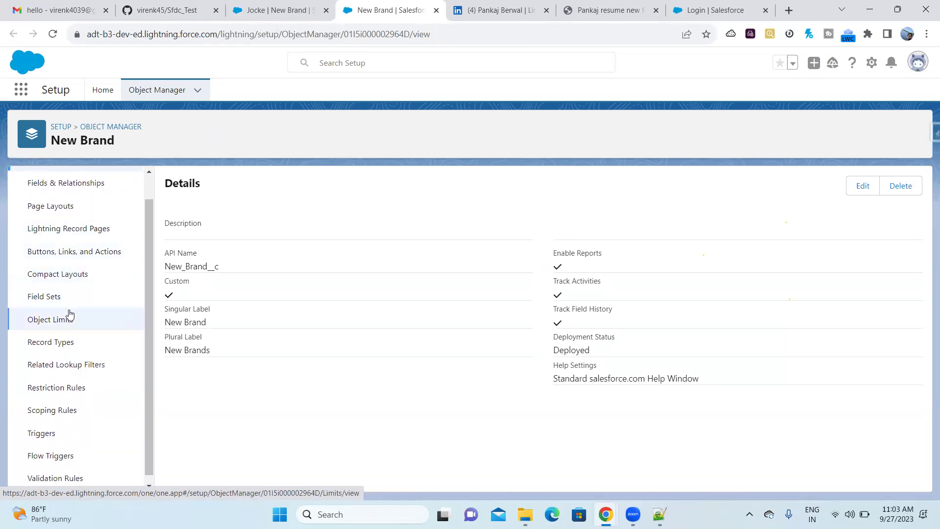
click(78, 226)
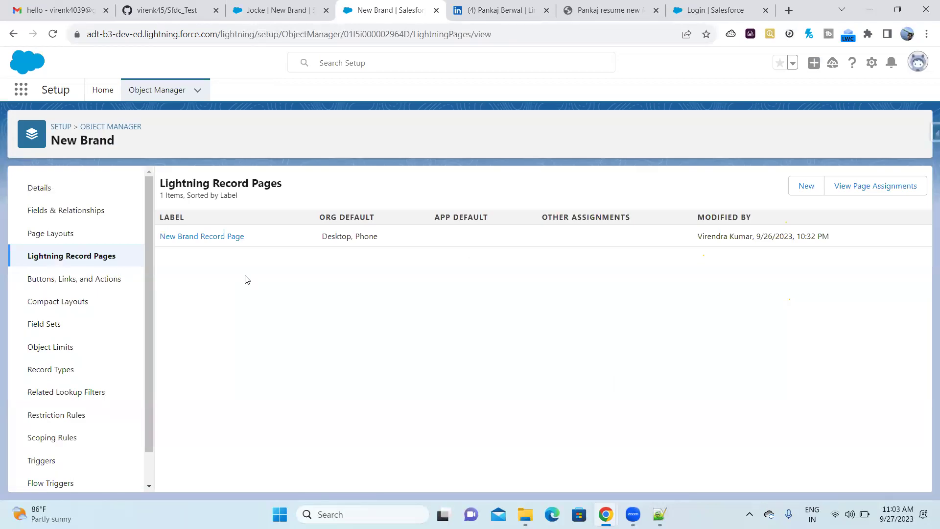
click(219, 239)
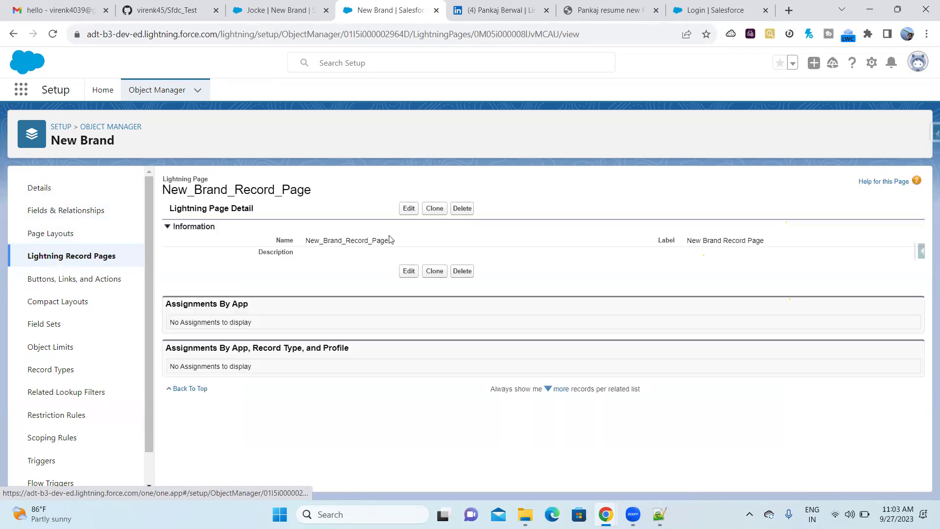
click(410, 210)
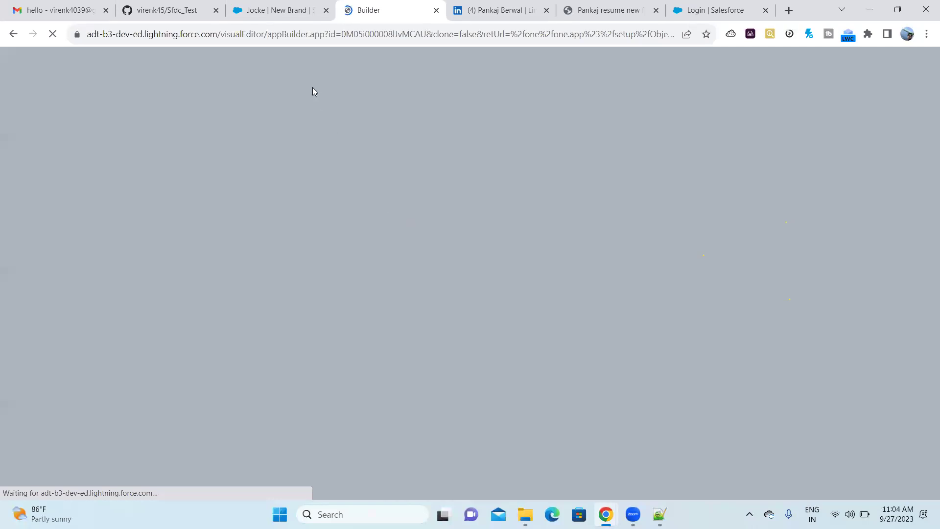
click(294, 7)
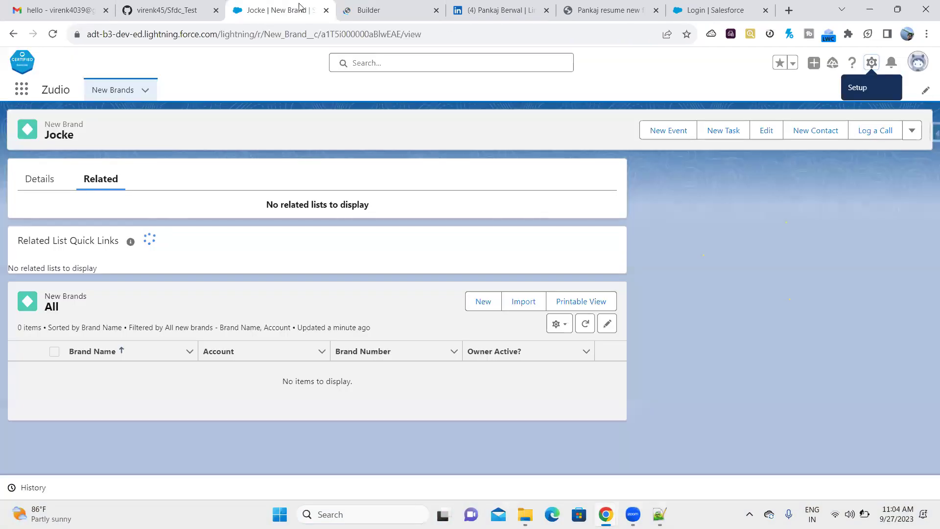
click(402, 4)
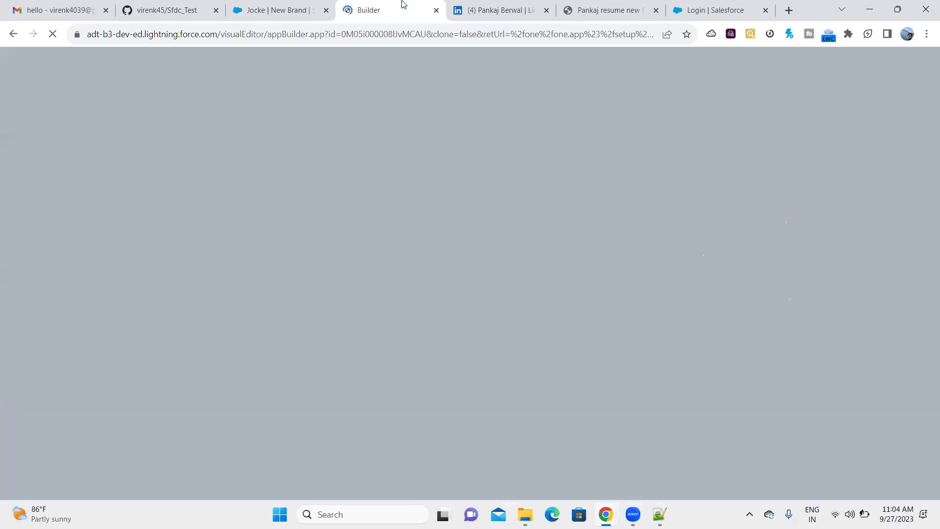